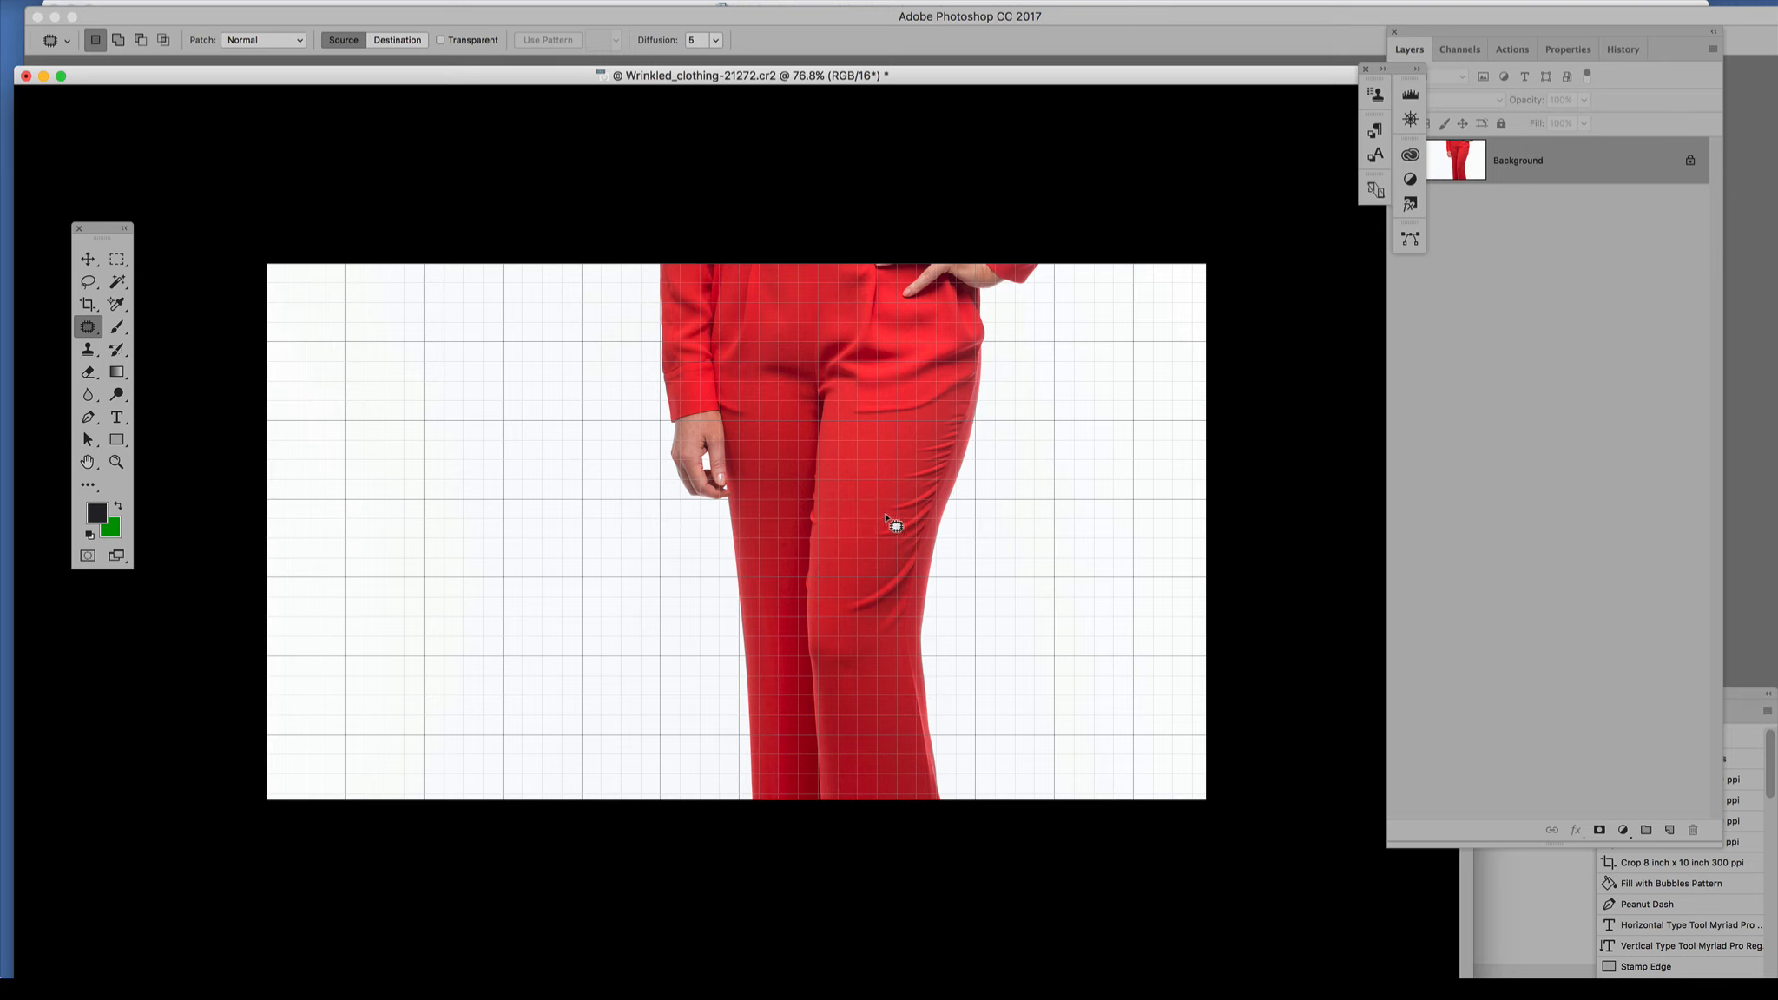
Inspect the wrinkles on the red trousers and add a new empty layer above the Background.
scroll(945, 514, up, 3)
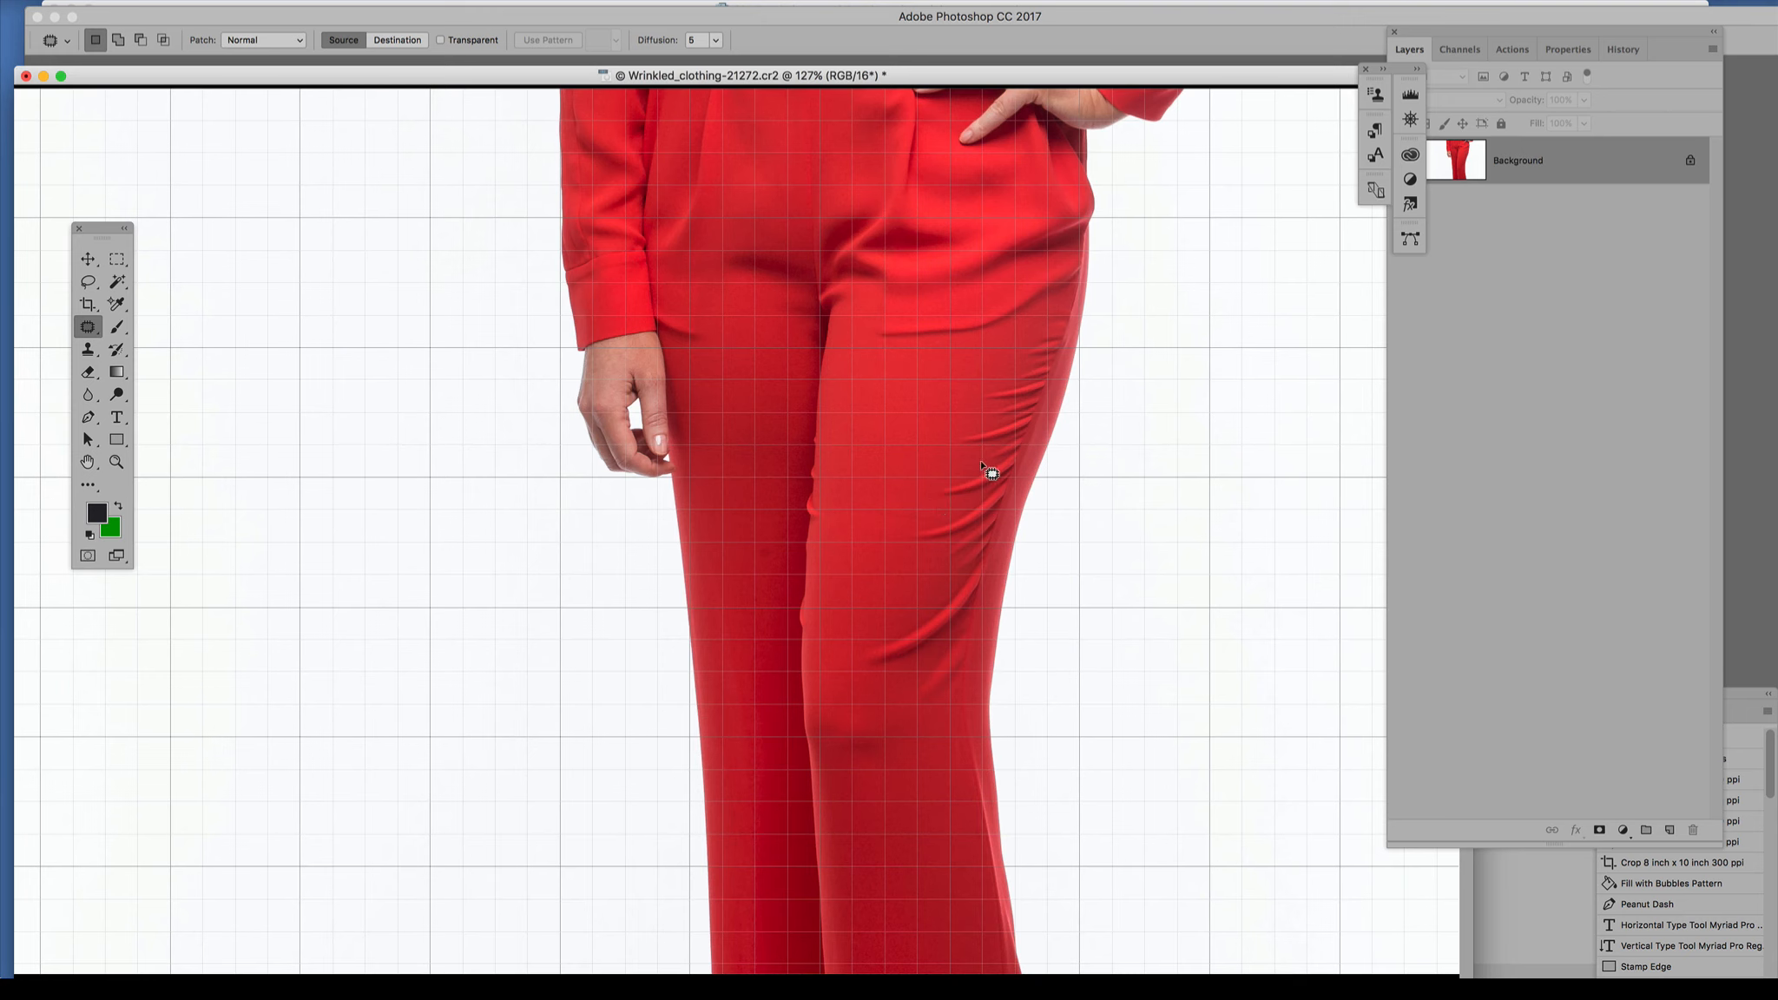
scroll(990, 483, up, 4)
scroll(992, 484, down, 2)
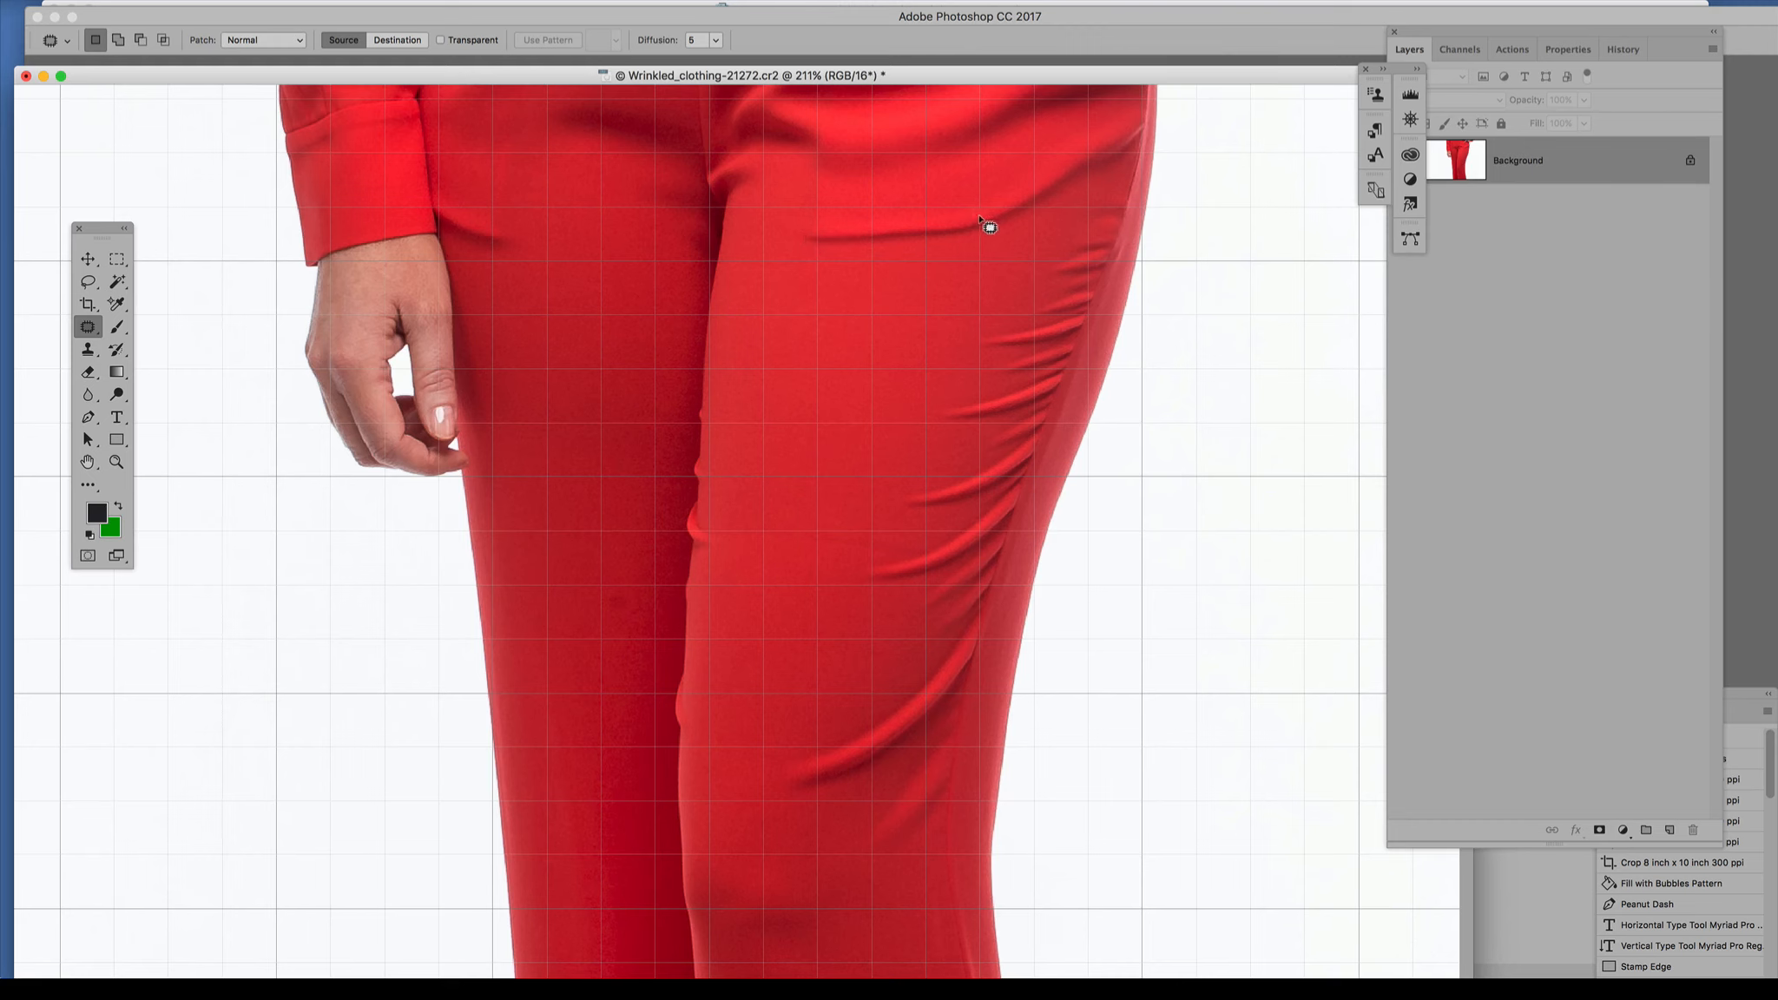
scroll(876, 275, down, 5)
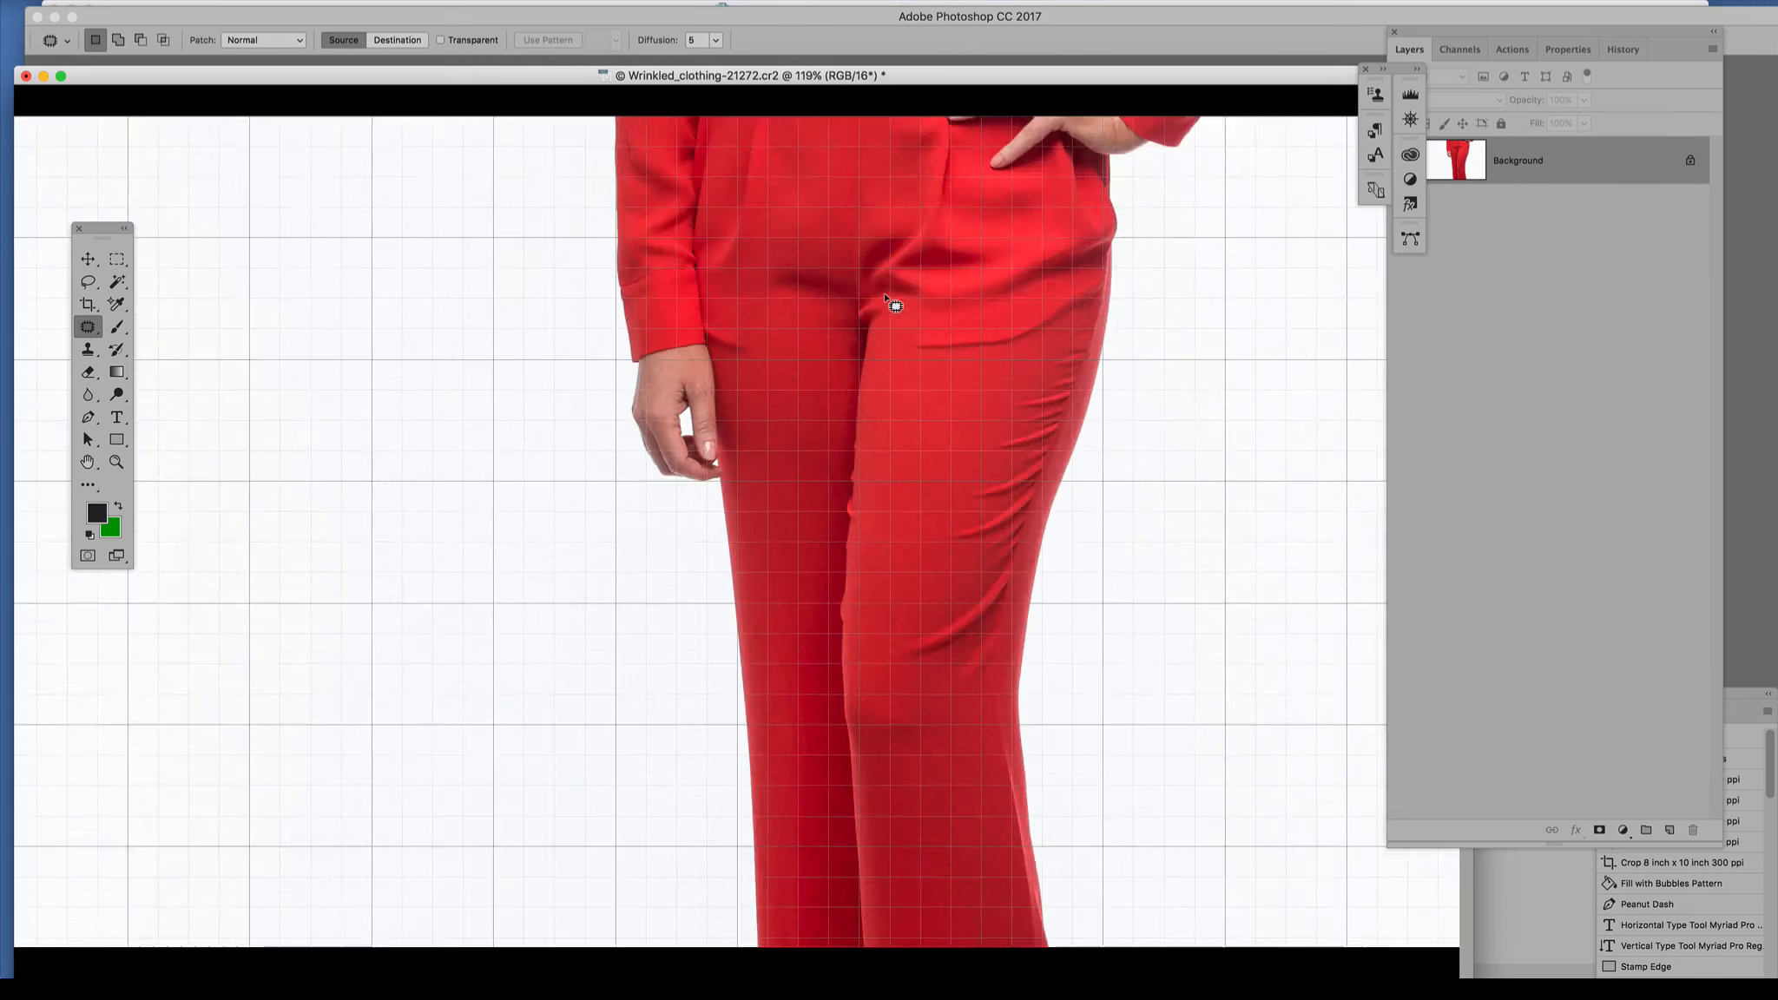
scroll(886, 296, up, 3)
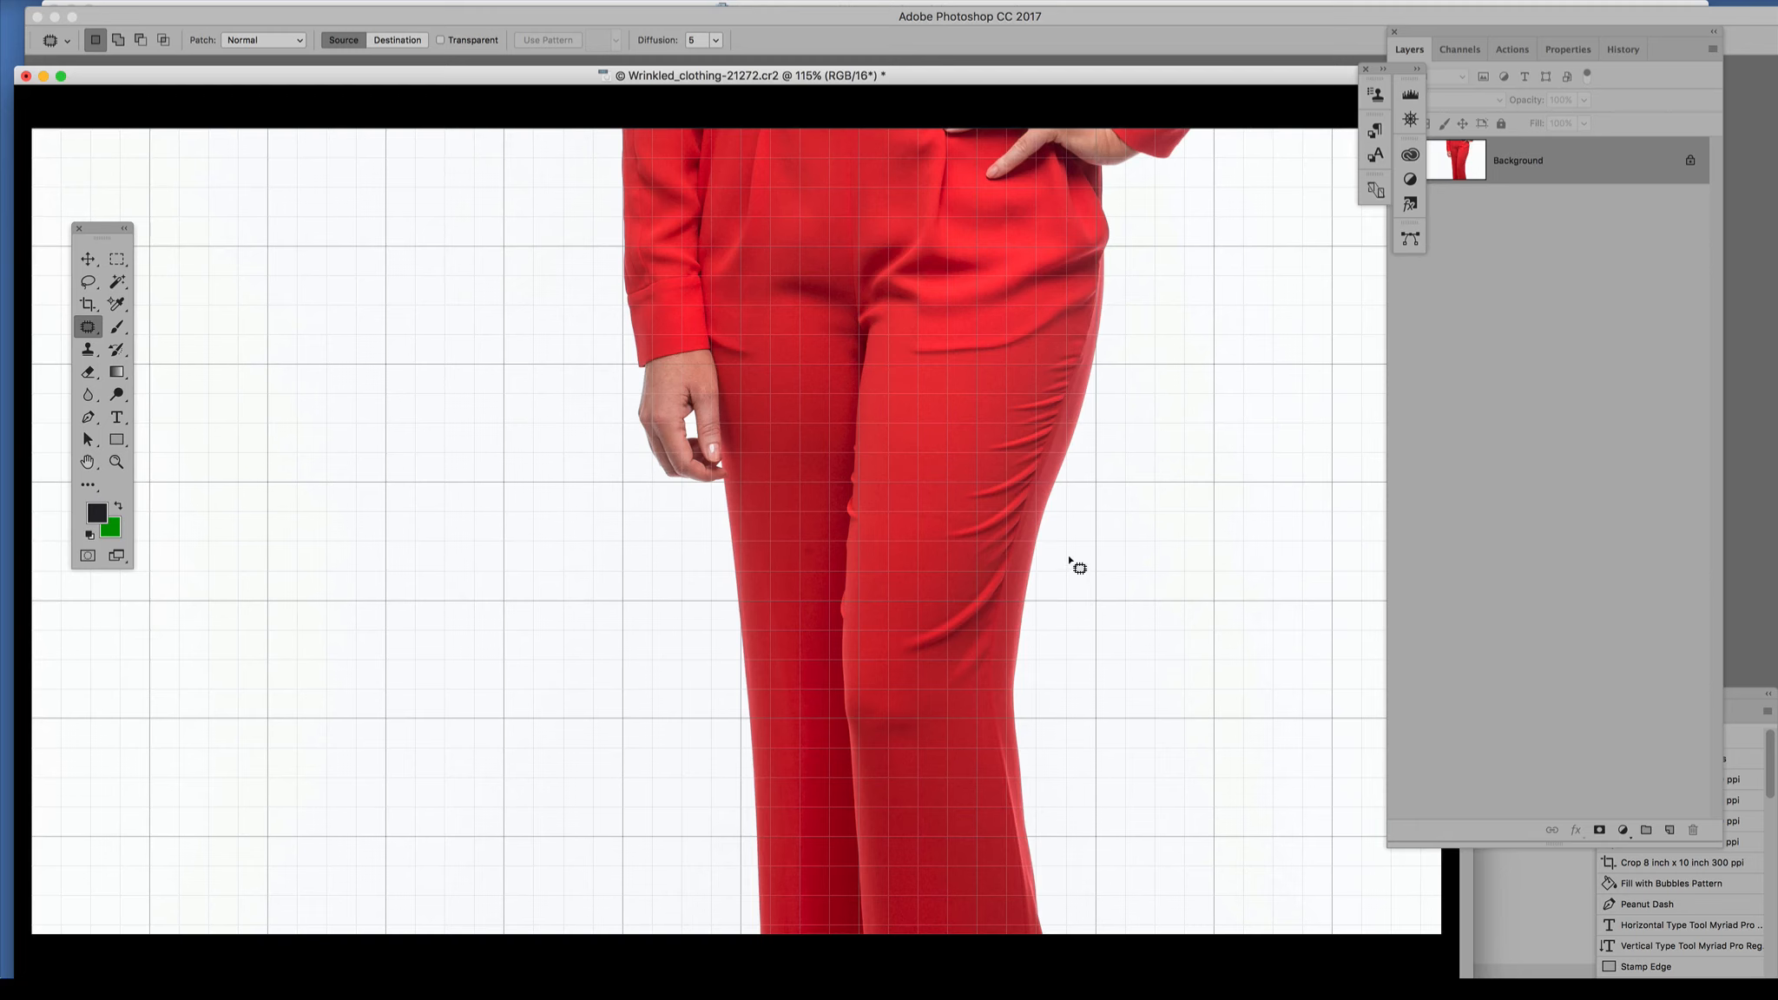
click(1672, 832)
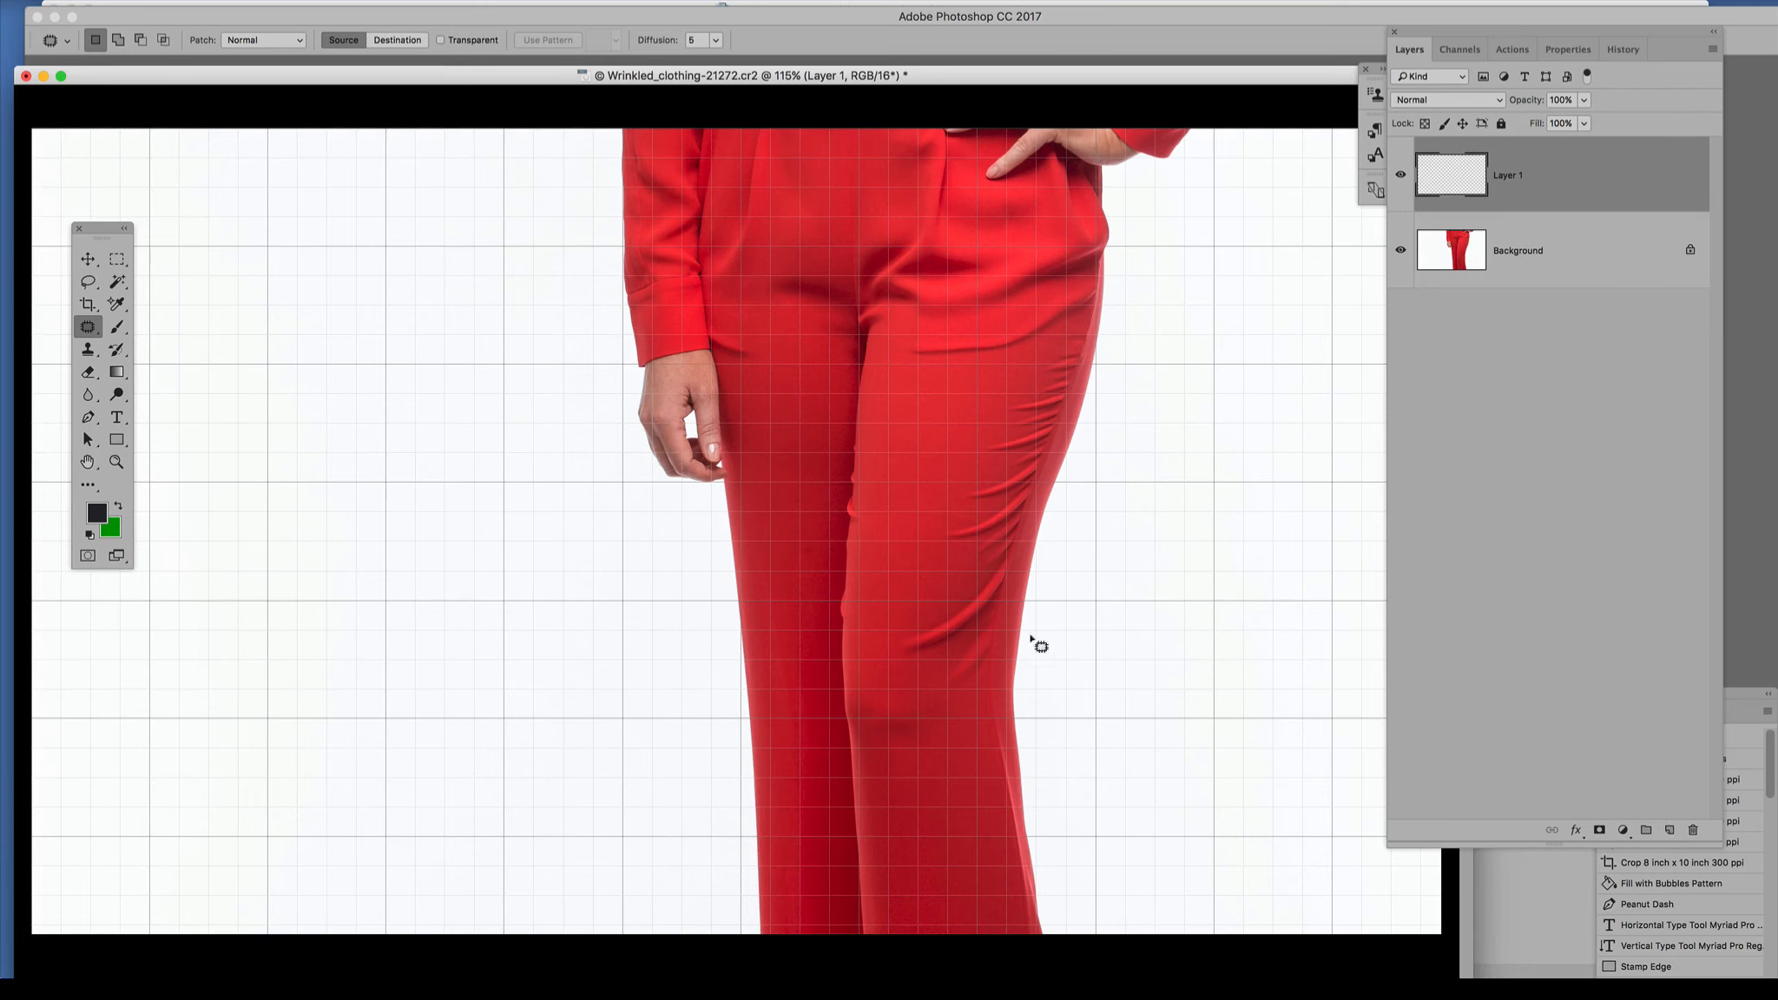
Try to cover the long wrinkle above the knee with the Clone Stamp, using nearby smooth fabric.
click(88, 349)
scroll(953, 545, up, 2)
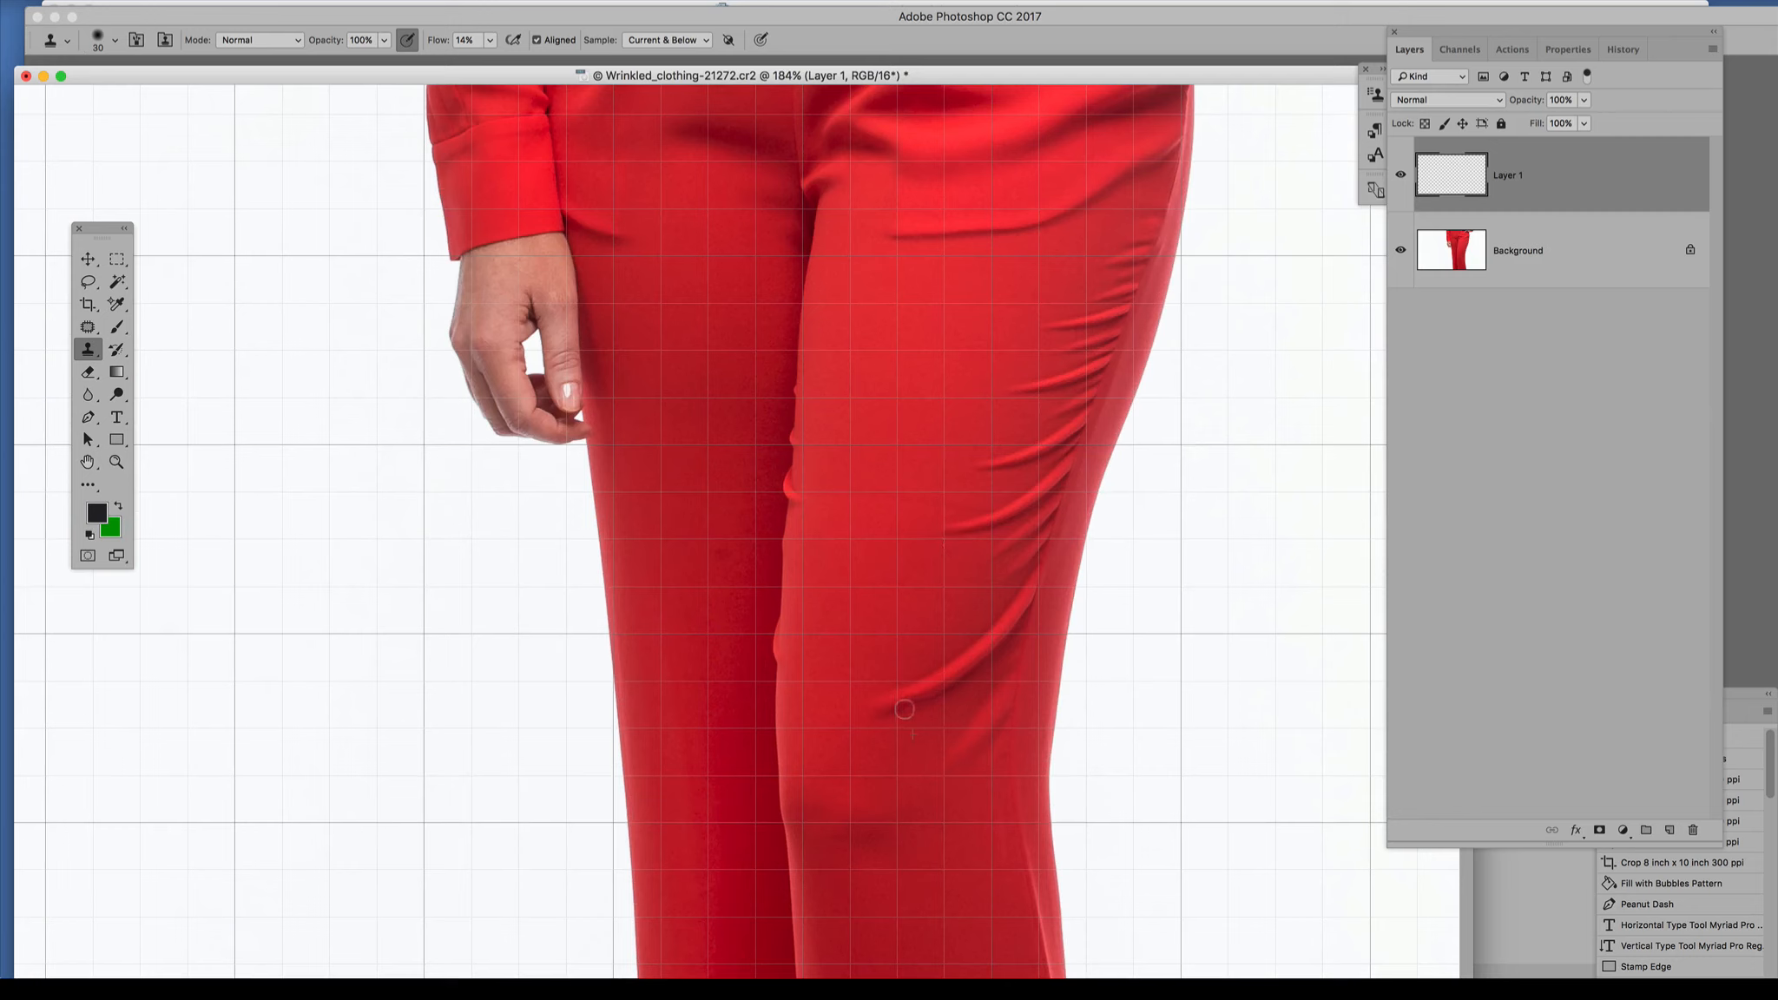
drag(905, 709, 929, 768)
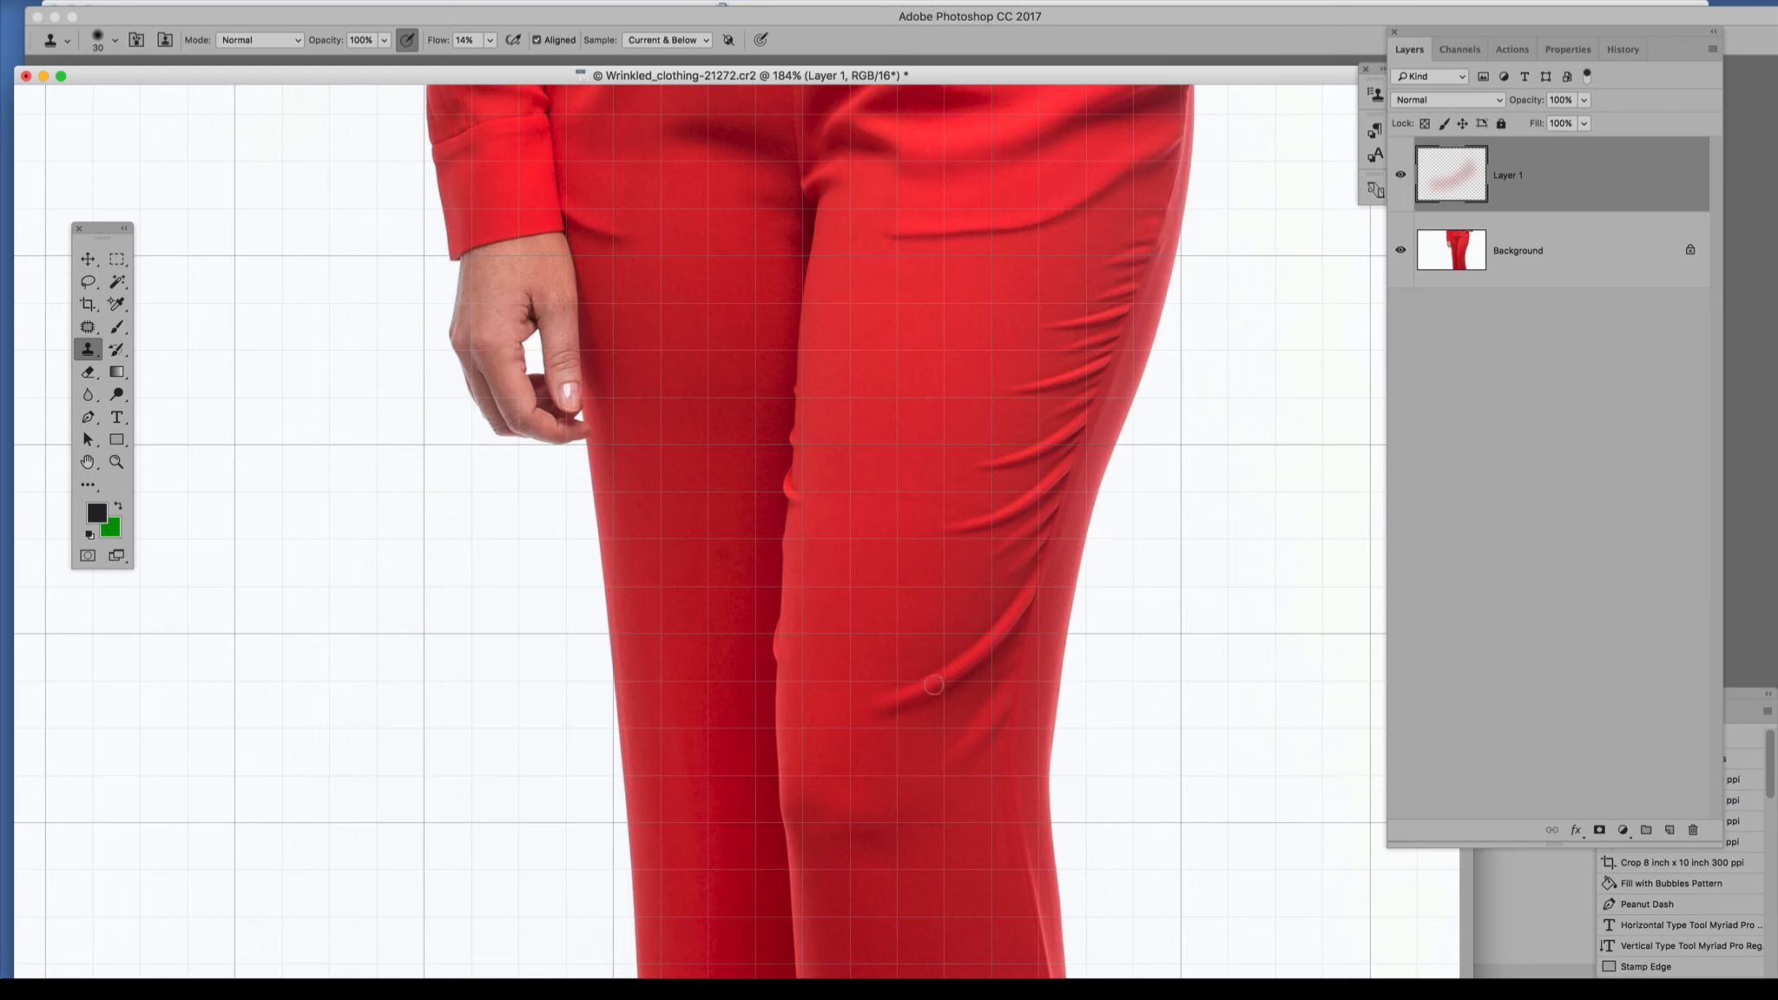
drag(888, 699, 942, 636)
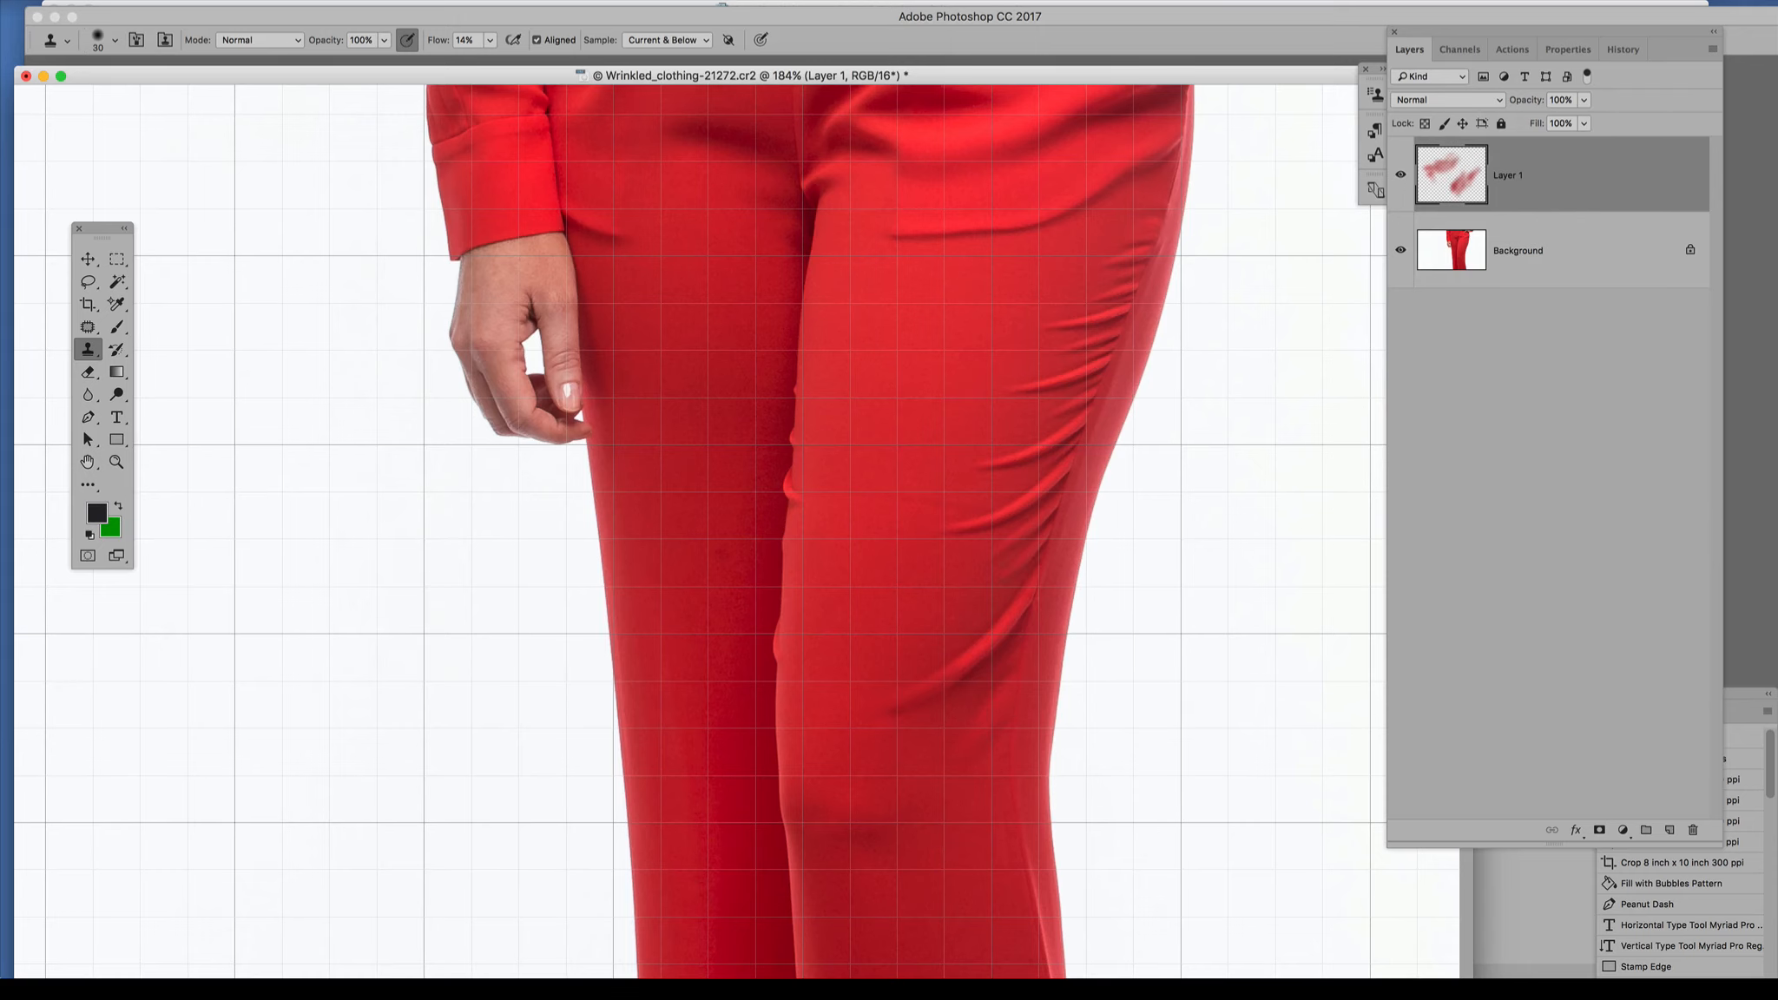
Try to clone clean fabric over the inner end of the mid-thigh wrinkle.
scroll(1006, 554, up, 6)
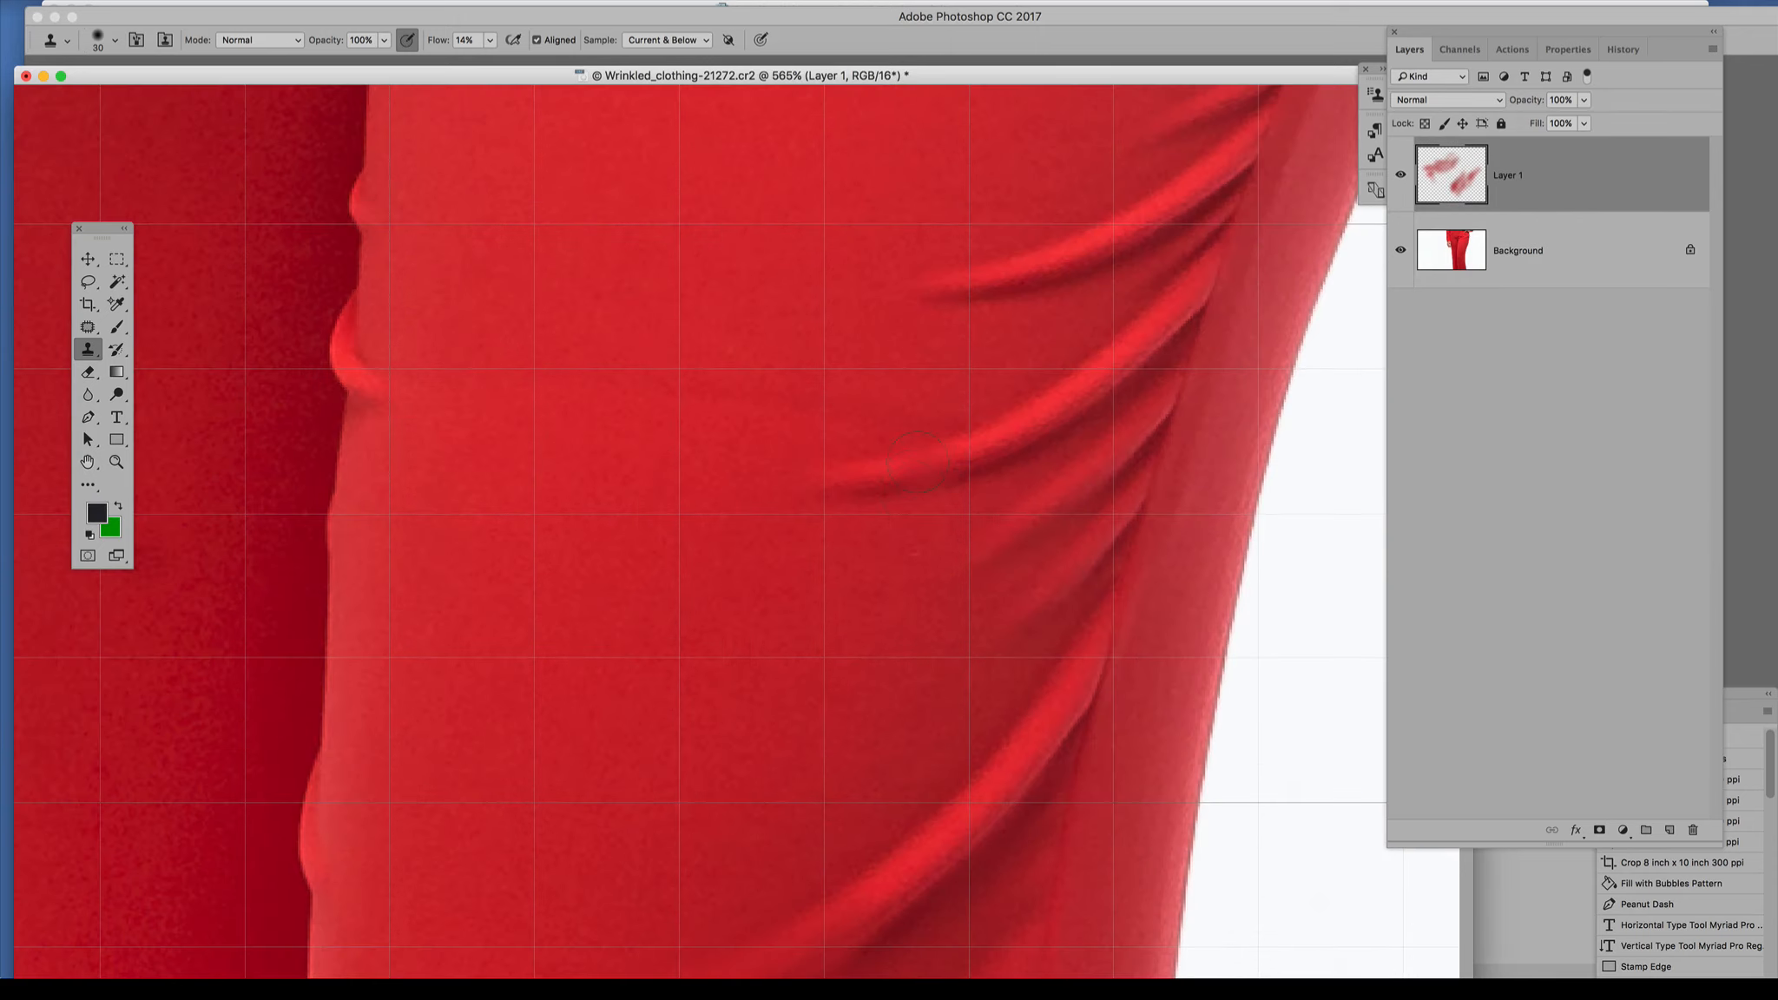
alt+click(933, 402)
mouse_move(953, 468)
mouse_down()
mouse_move(994, 416)
mouse_move(1113, 355)
mouse_move(1091, 385)
mouse_up()
alt+click(1020, 351)
mouse_move(976, 415)
mouse_down()
mouse_move(954, 448)
mouse_move(897, 457)
mouse_move(879, 433)
mouse_up()
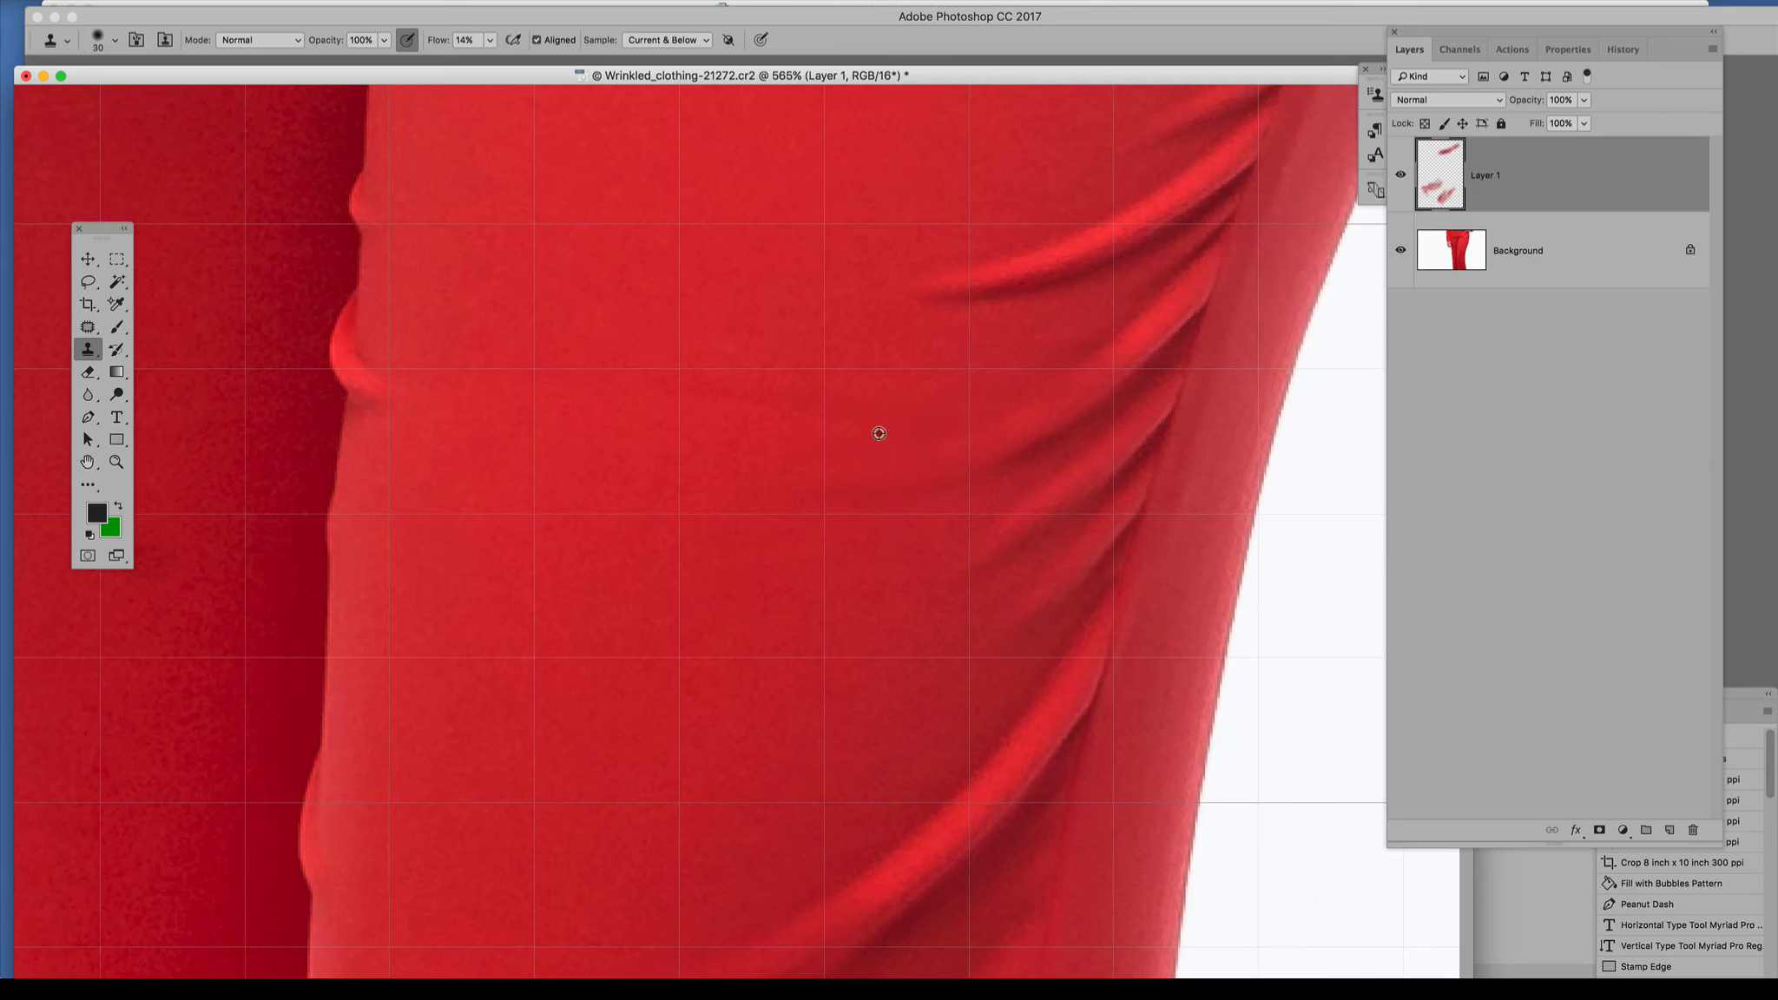
Try to clone clean fabric over the next wrinkle higher up the thigh.
alt+click(941, 356)
mouse_move(955, 300)
mouse_down()
mouse_move(1109, 246)
mouse_move(1009, 269)
mouse_up()
alt+click(1167, 165)
mouse_move(1161, 198)
mouse_down()
mouse_move(1128, 237)
mouse_move(1158, 205)
mouse_move(1168, 224)
mouse_up()
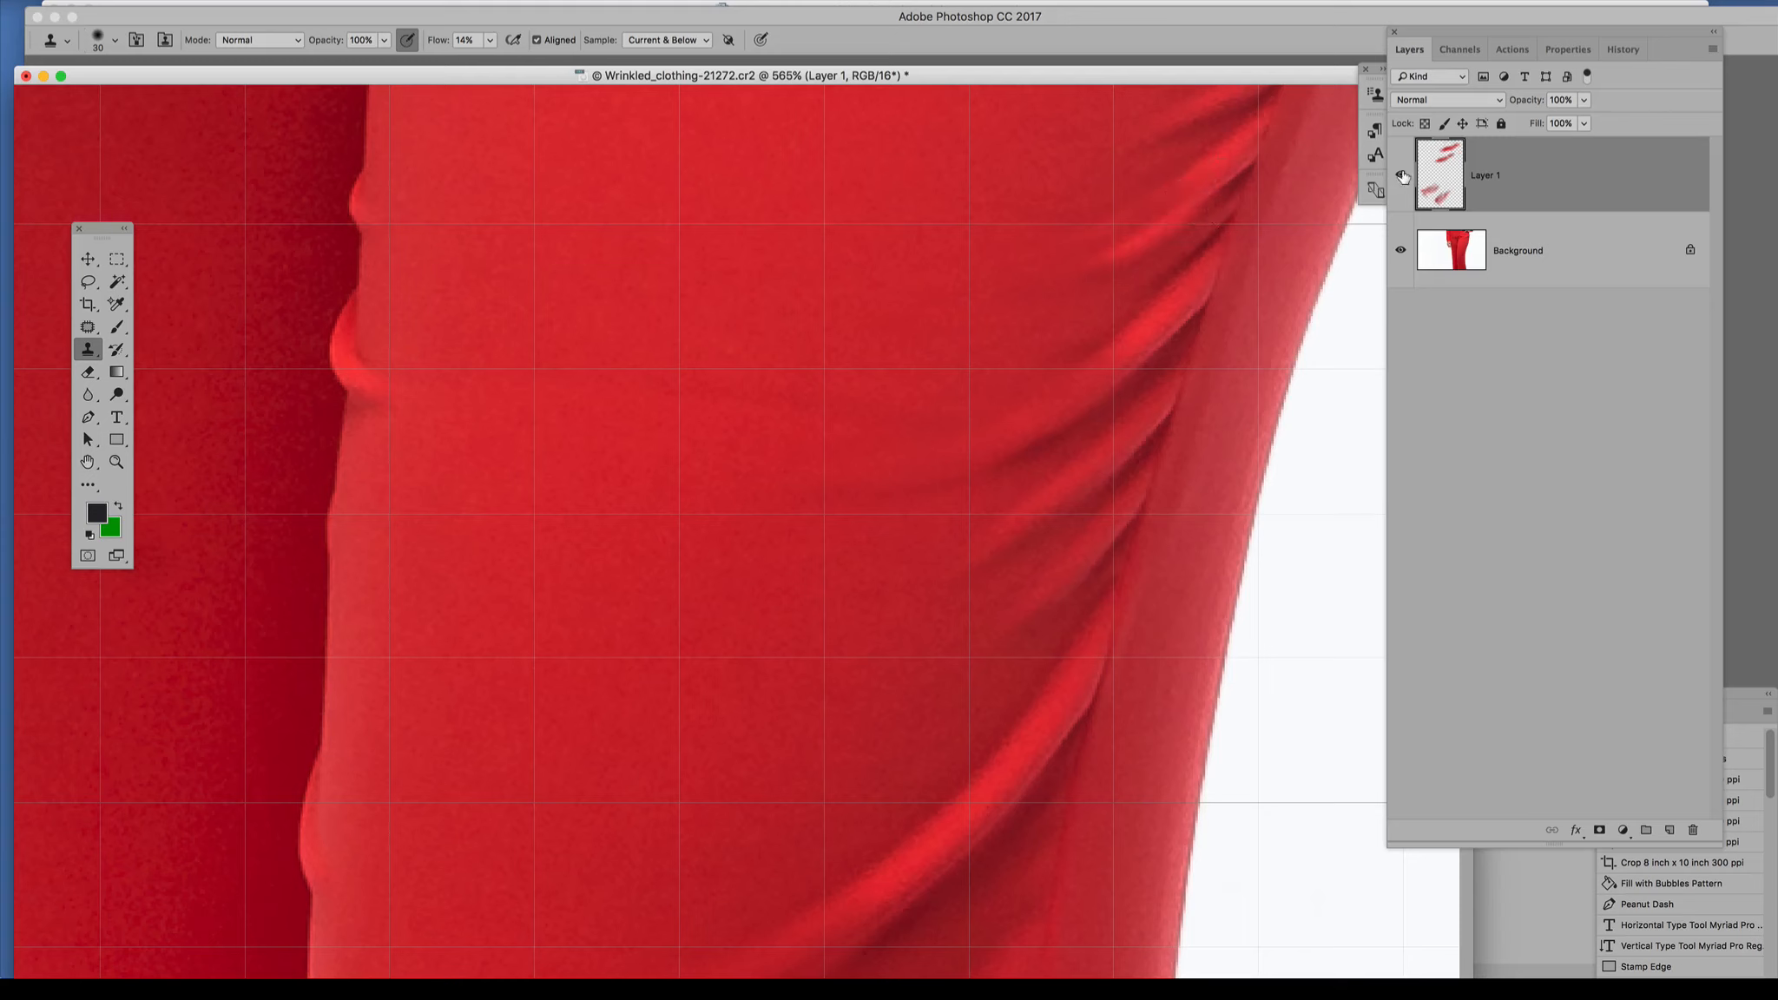
Compare the image with and without the cloned retouching, and delete the clone layer.
click(1401, 174)
click(1400, 175)
drag(1602, 190, 1606, 582)
drag(1586, 172, 1692, 830)
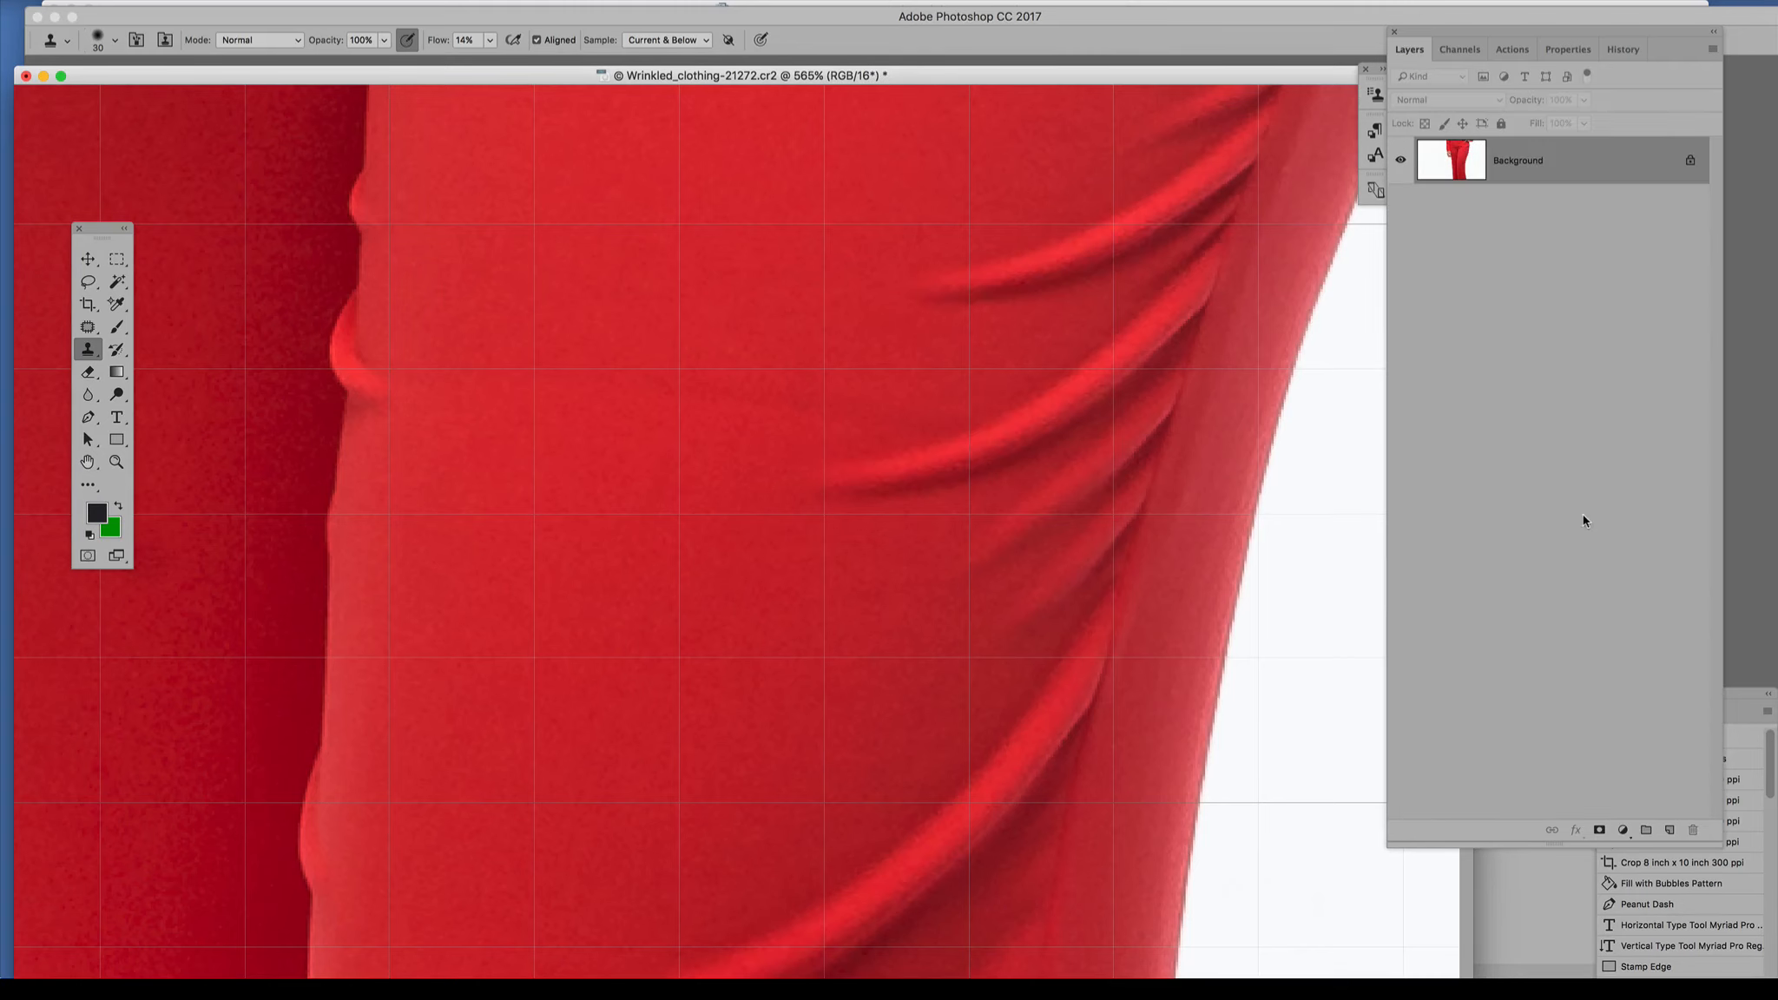
Duplicate the Background layer and patch the mid-thigh wrinkle with smooth fabric from higher on the leg.
key(super+j)
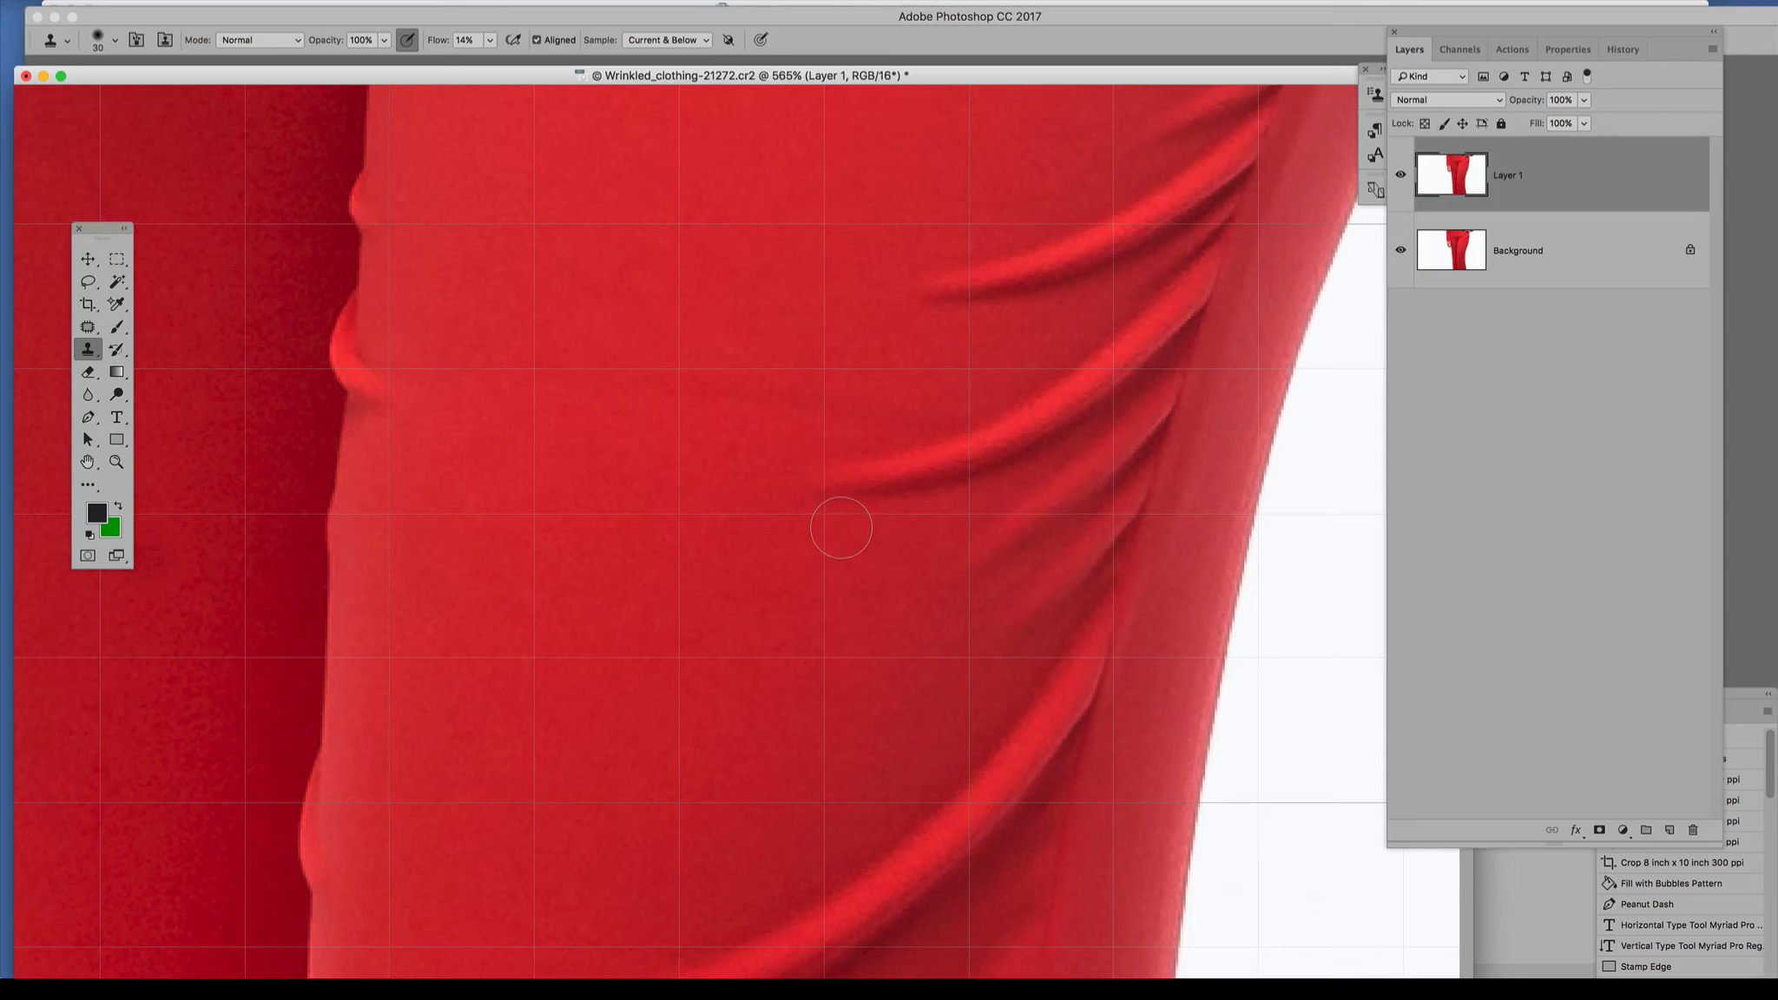
click(87, 329)
mouse_move(1114, 313)
mouse_down()
mouse_move(806, 464)
mouse_move(801, 518)
mouse_move(1021, 491)
mouse_move(1176, 379)
mouse_move(1236, 302)
mouse_move(1239, 233)
mouse_move(1144, 288)
mouse_move(1128, 323)
mouse_up()
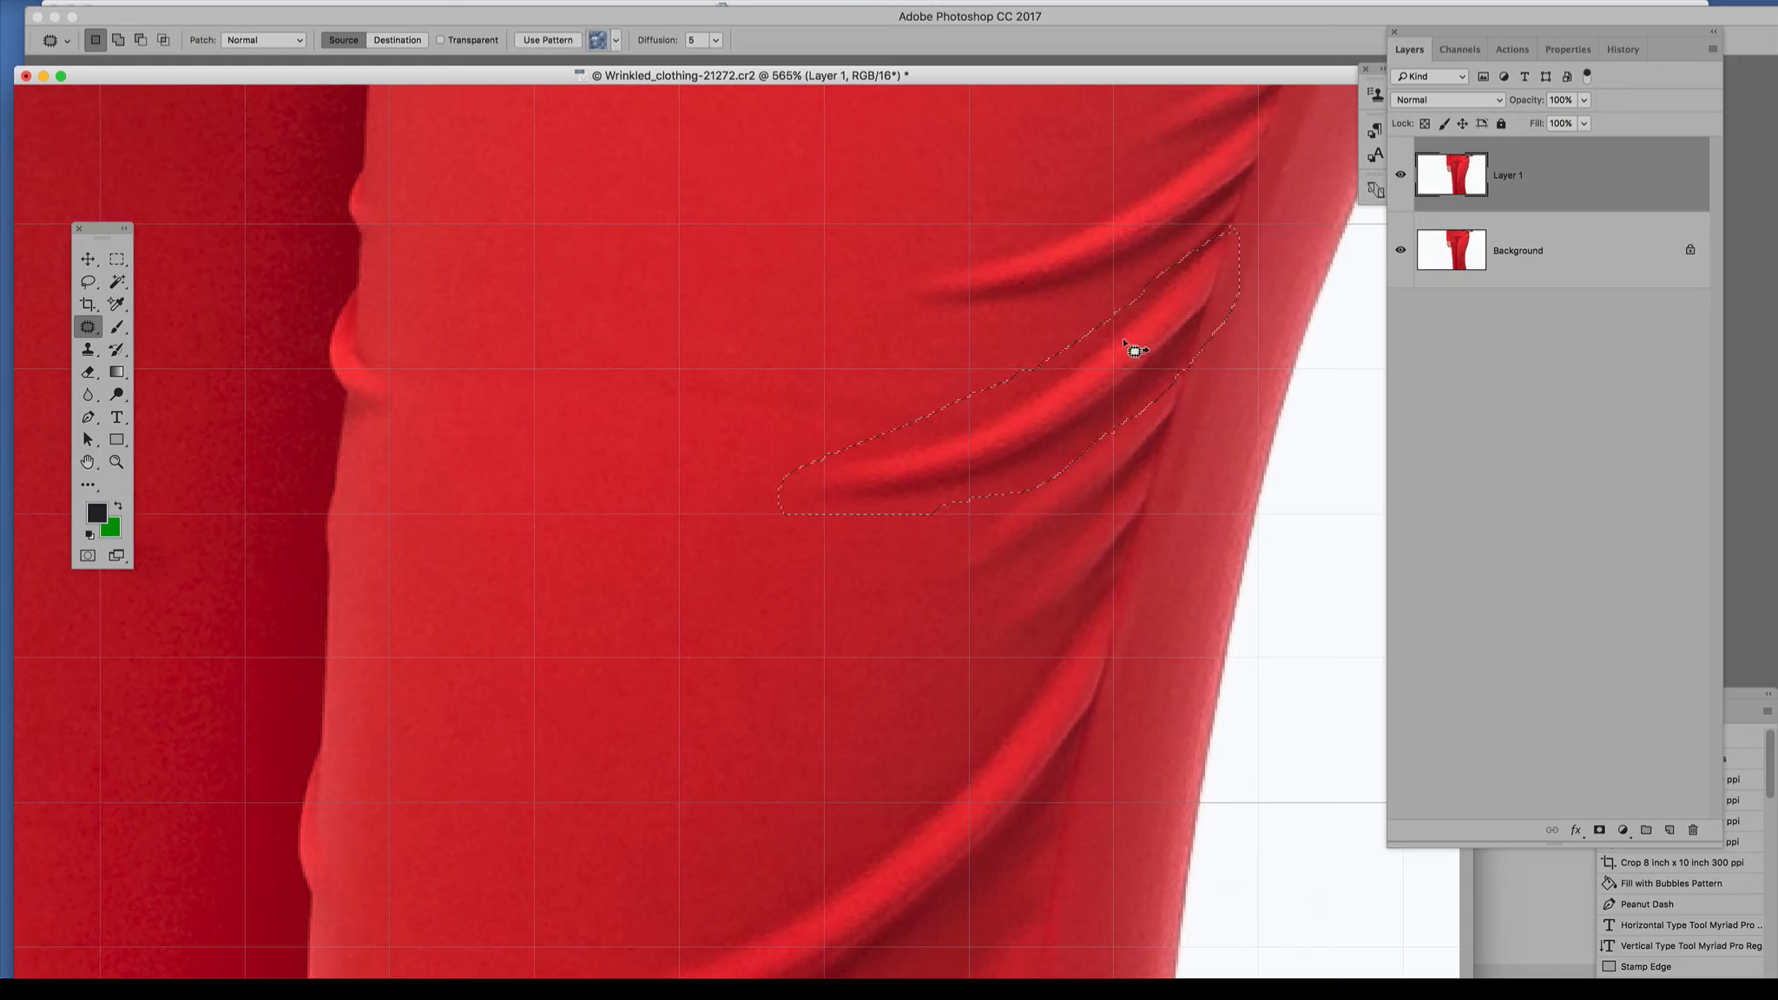
drag(1075, 398, 838, 227)
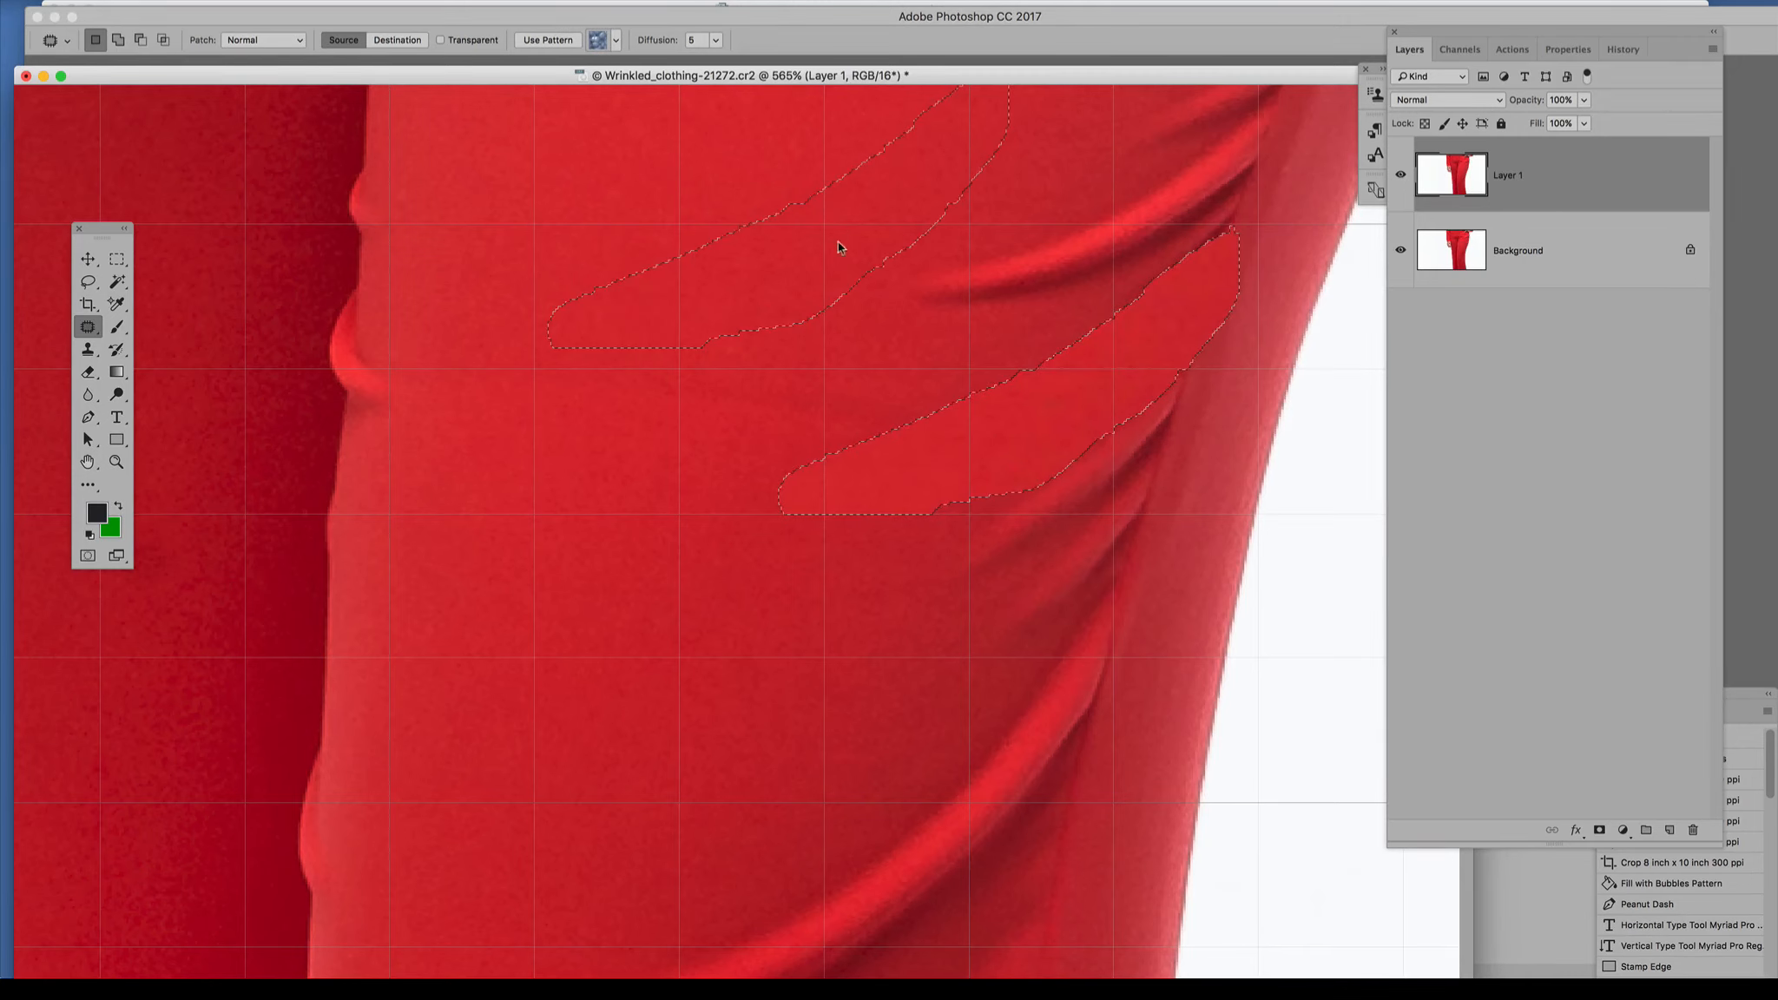
click(837, 247)
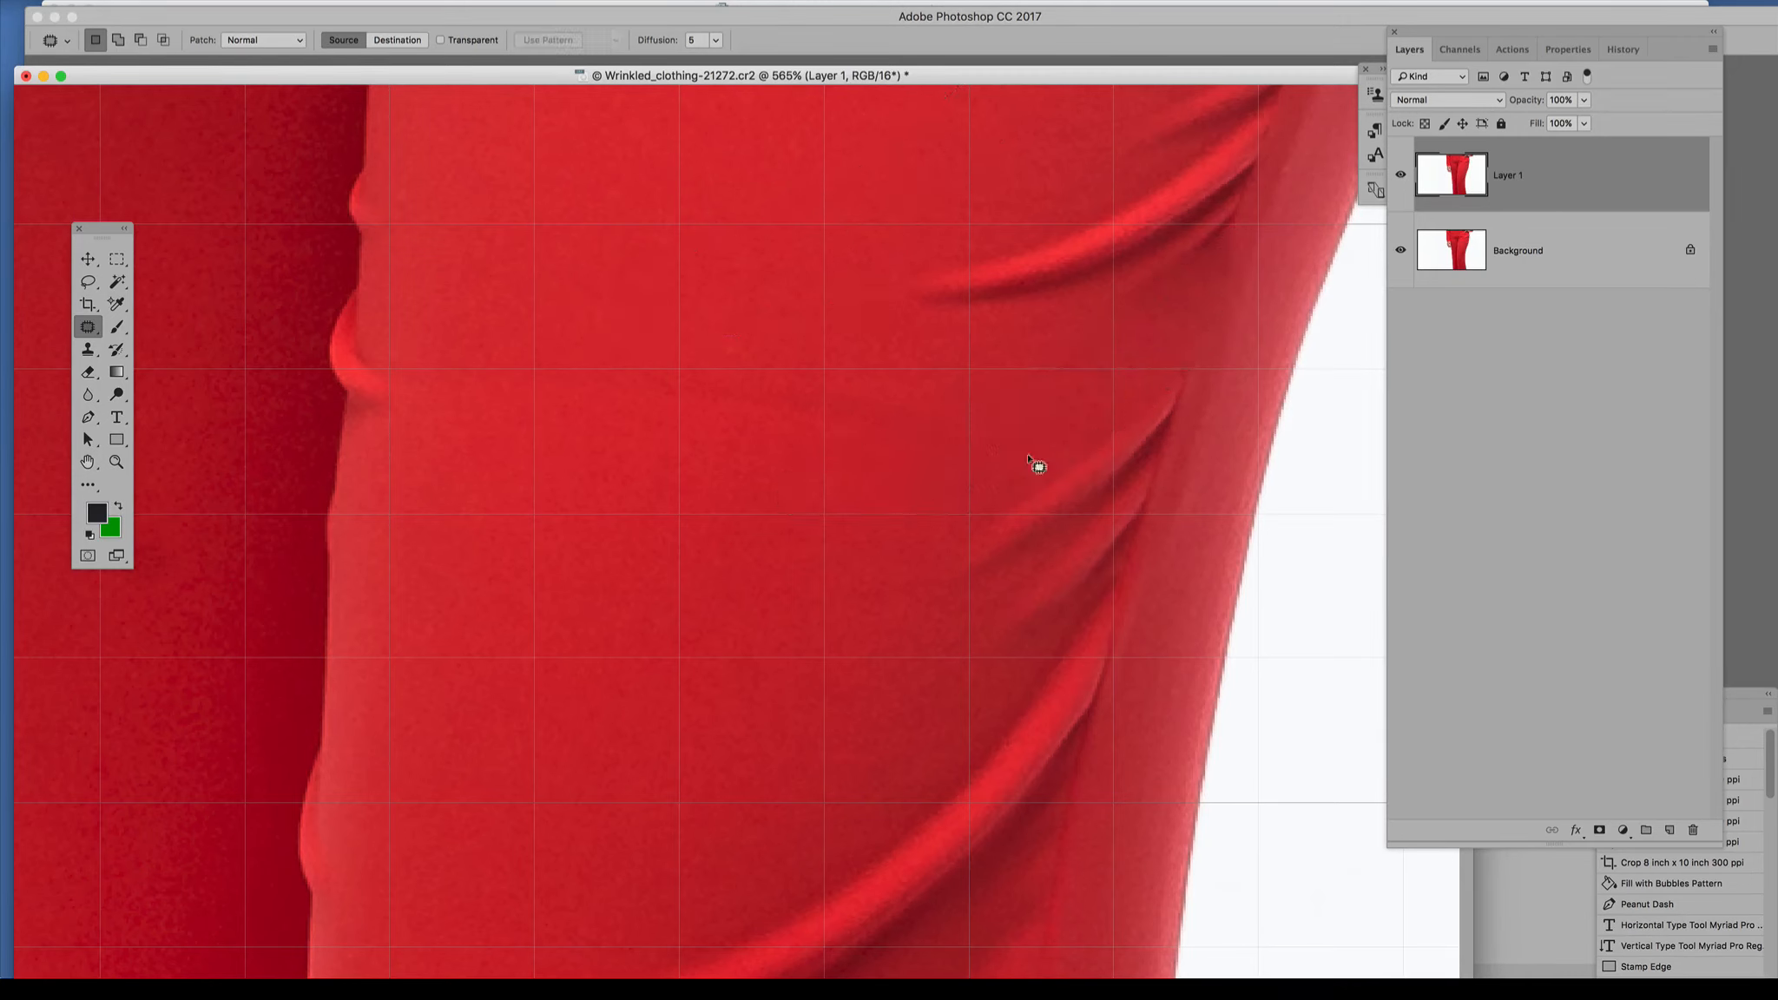
Patch the upper thigh wrinkle with smooth fabric from beside it and clear the selection.
mouse_move(1042, 199)
mouse_down()
mouse_move(828, 313)
mouse_move(1141, 318)
mouse_move(1298, 200)
mouse_move(1283, 131)
mouse_move(1238, 118)
mouse_move(1025, 225)
mouse_up()
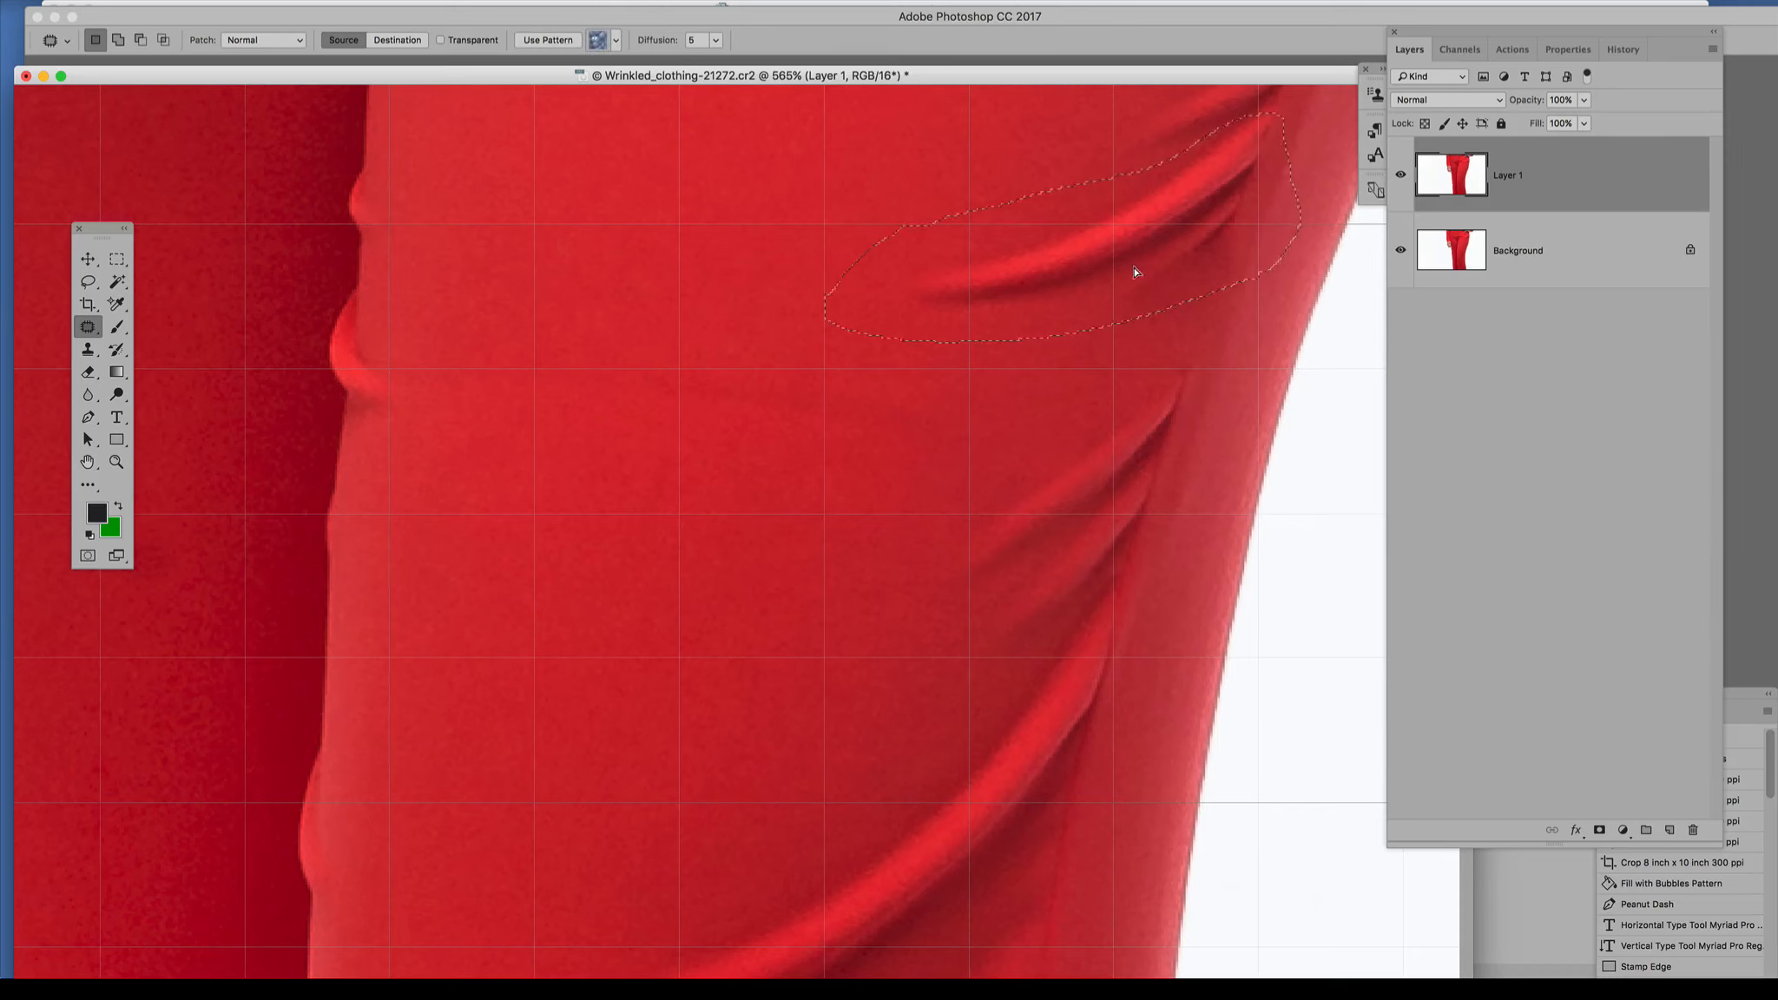
drag(1135, 265, 773, 210)
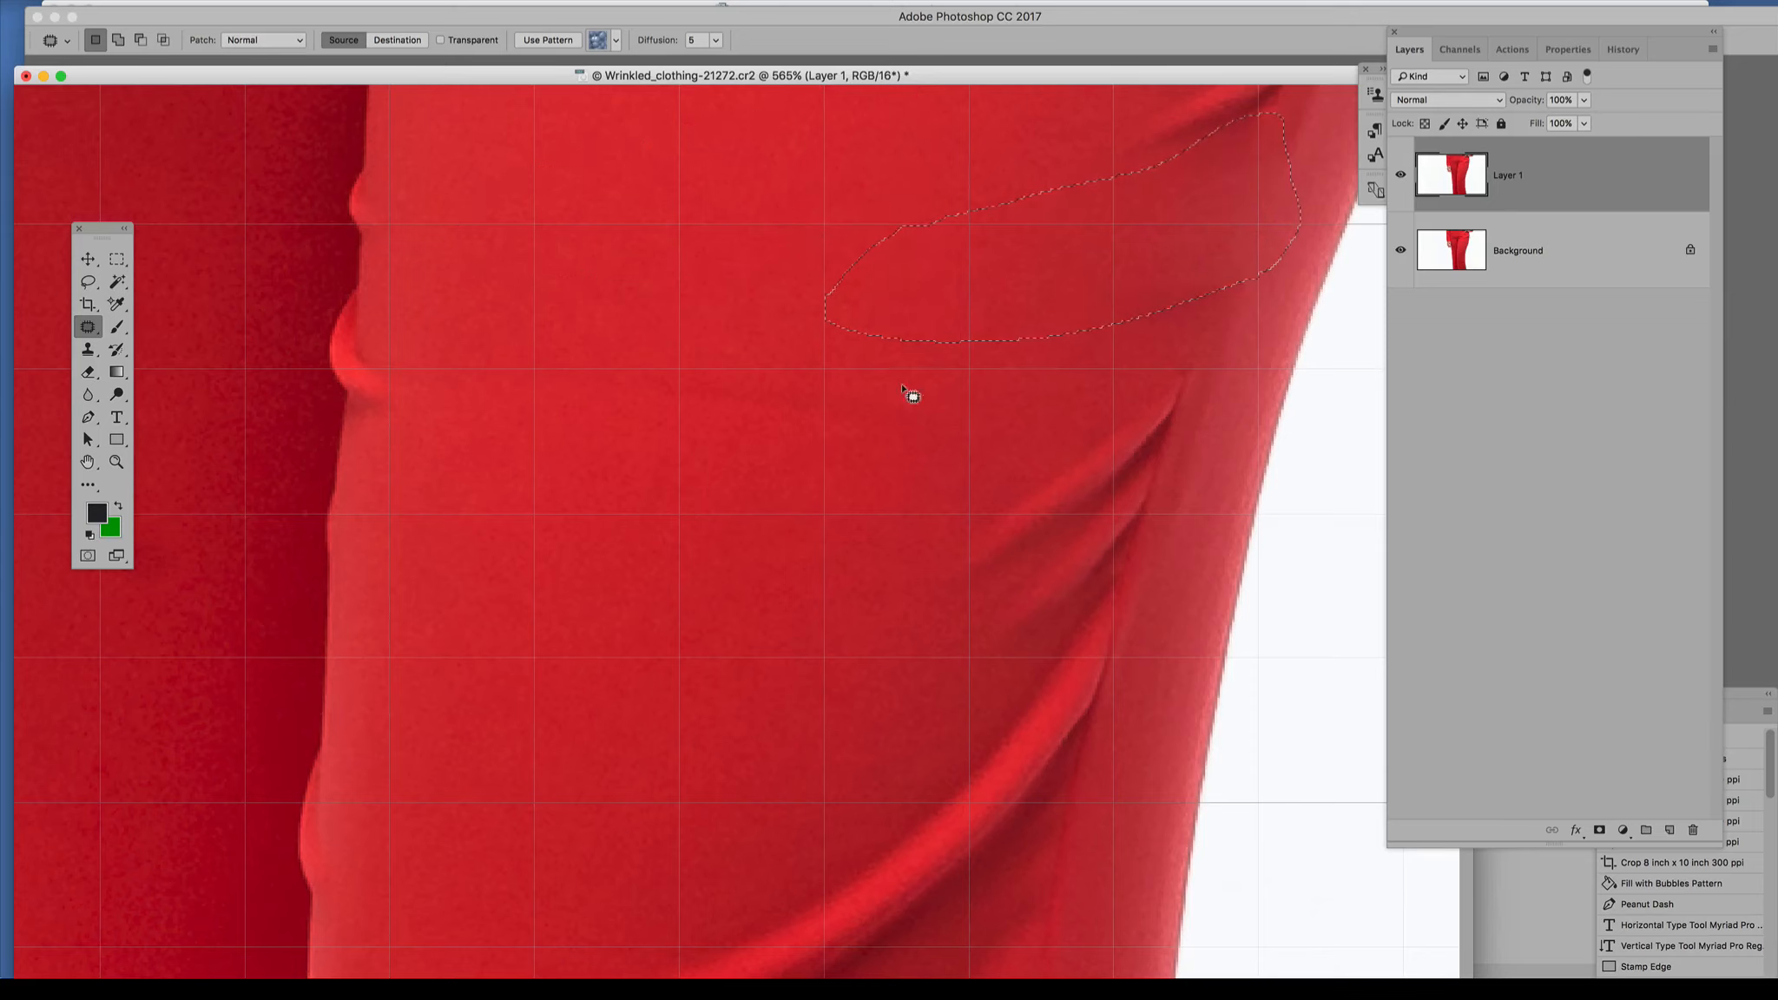
key(super+d)
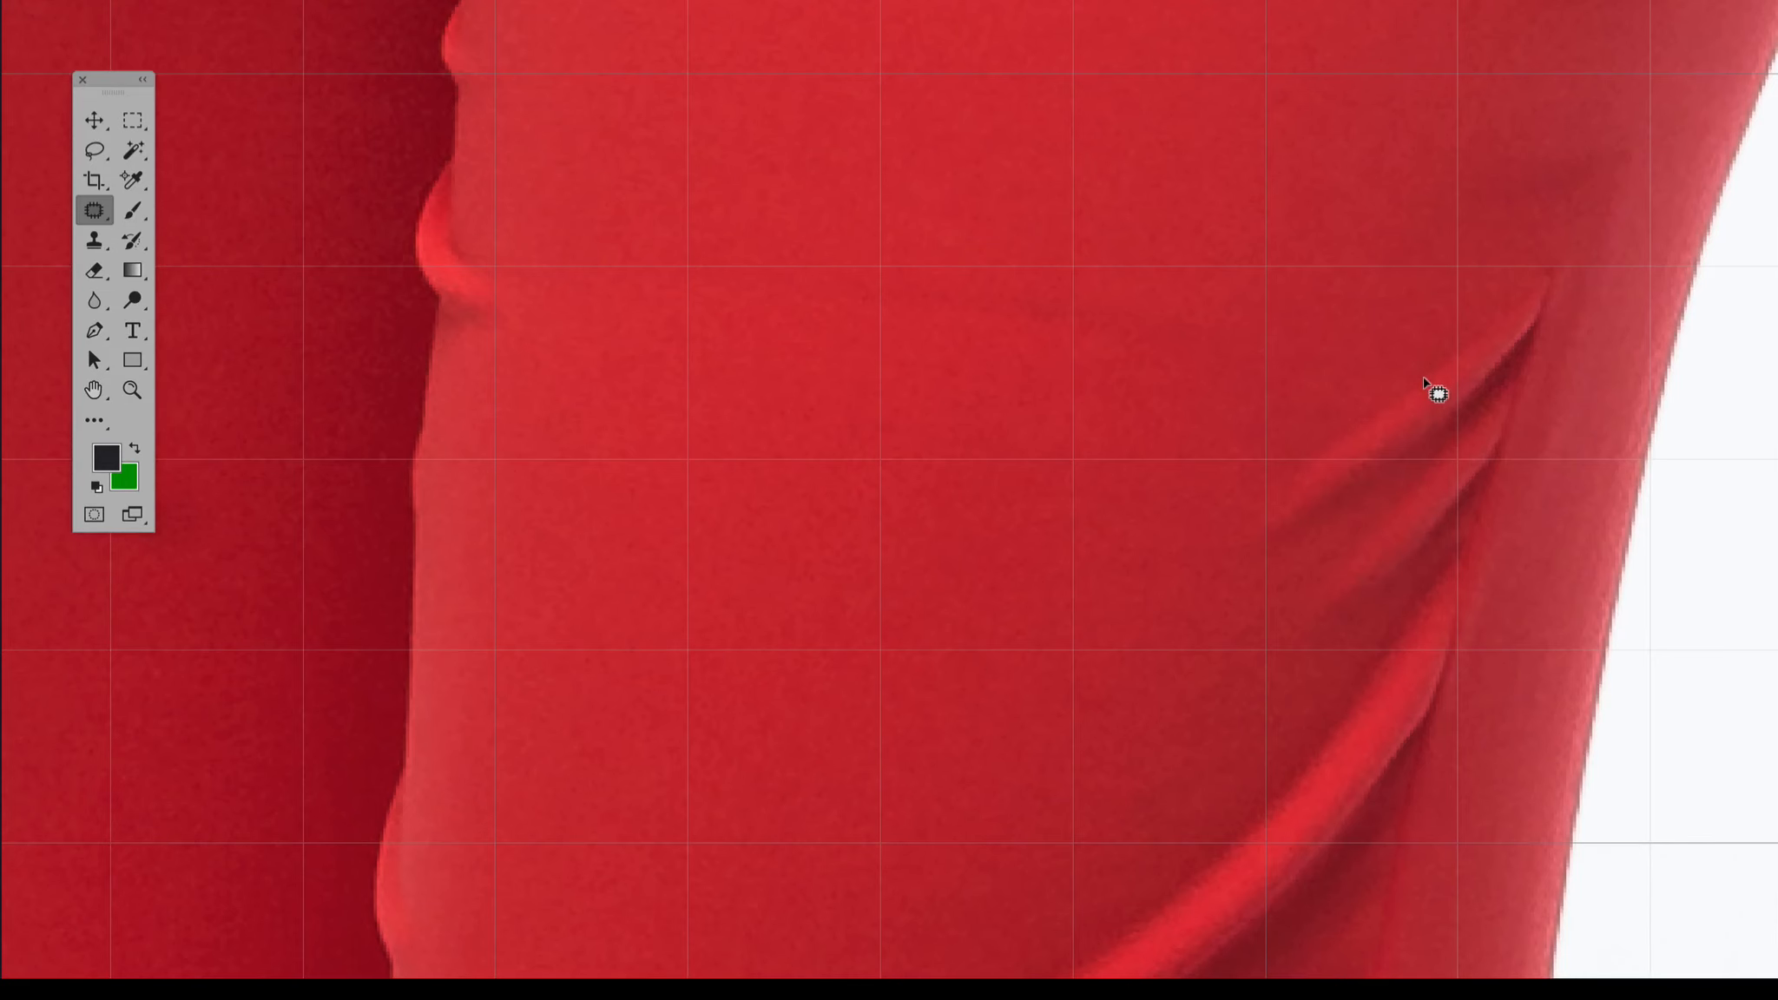
Patch another upper-thigh area and the long wrinkle above the knee with smooth fabric, and clear the selection.
scroll(1424, 380, down, 5)
mouse_move(1492, 113)
mouse_down()
mouse_move(1425, 116)
mouse_move(1337, 162)
mouse_move(1417, 220)
mouse_move(1527, 191)
mouse_move(1560, 155)
mouse_move(1569, 84)
mouse_move(1481, 108)
mouse_move(1485, 123)
mouse_move(1309, 72)
mouse_up()
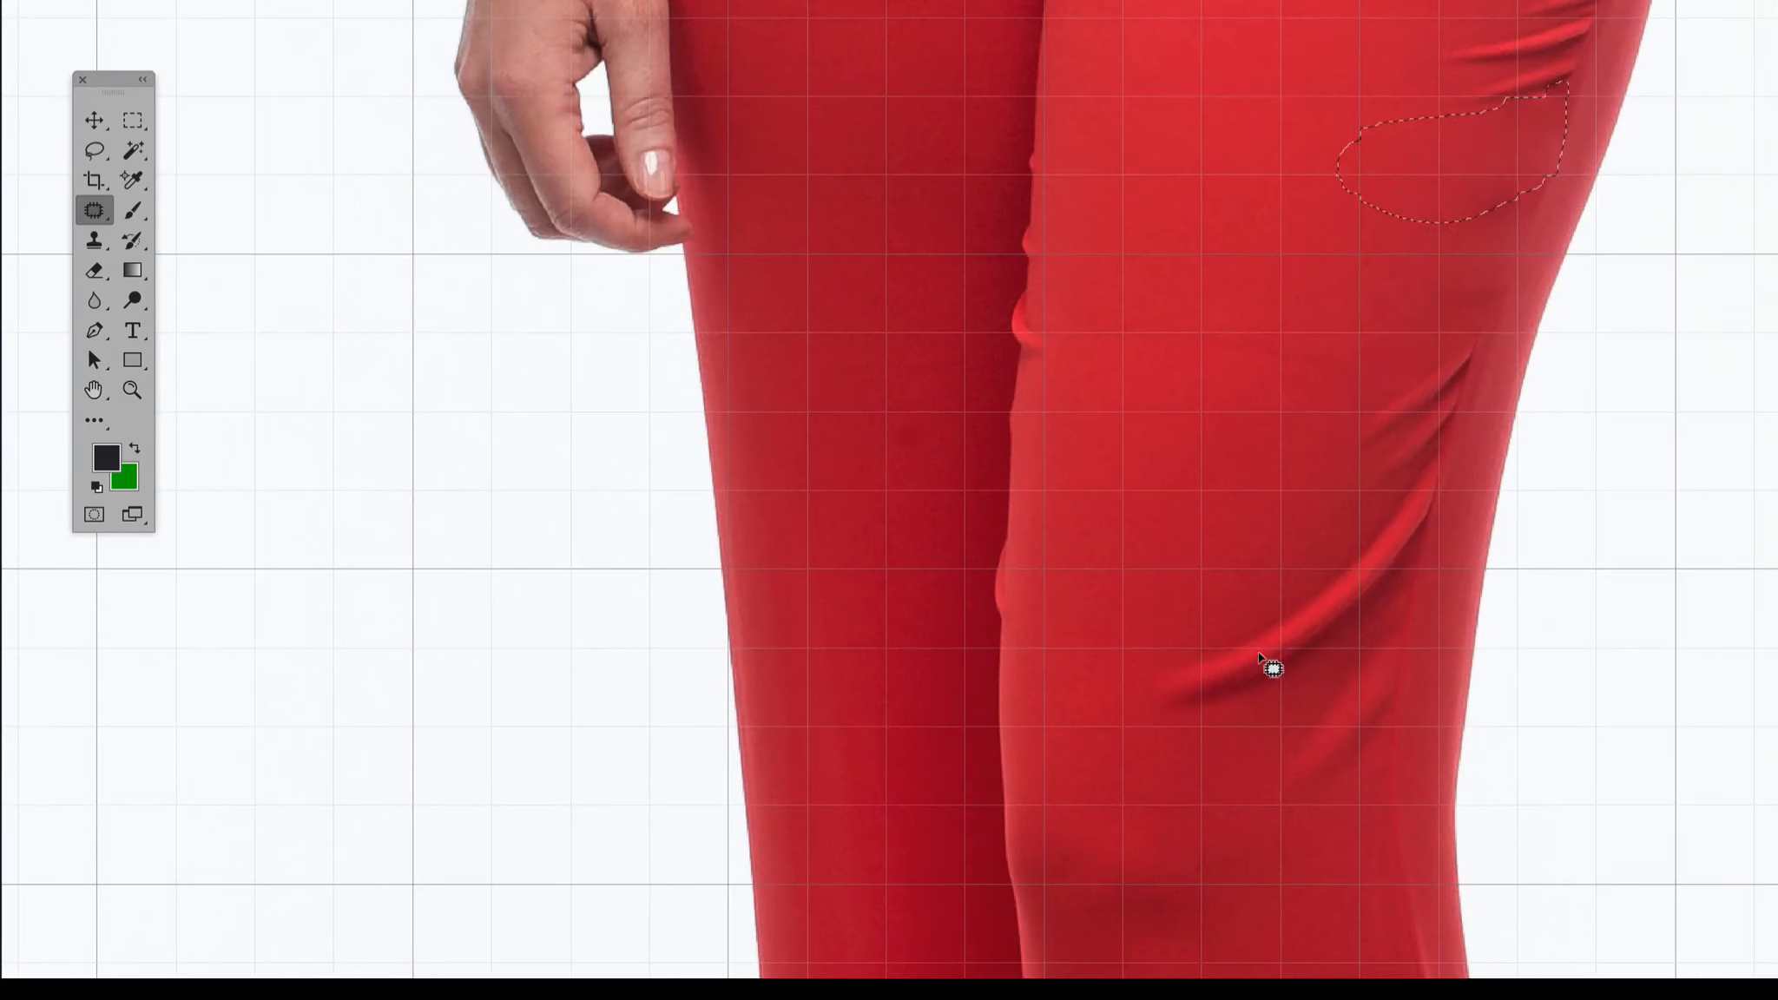
mouse_move(1154, 642)
mouse_down()
mouse_move(1276, 686)
mouse_move(1444, 513)
mouse_move(1417, 460)
mouse_move(1155, 644)
mouse_up()
drag(1274, 667, 1289, 422)
scroll(1382, 567, up, 6)
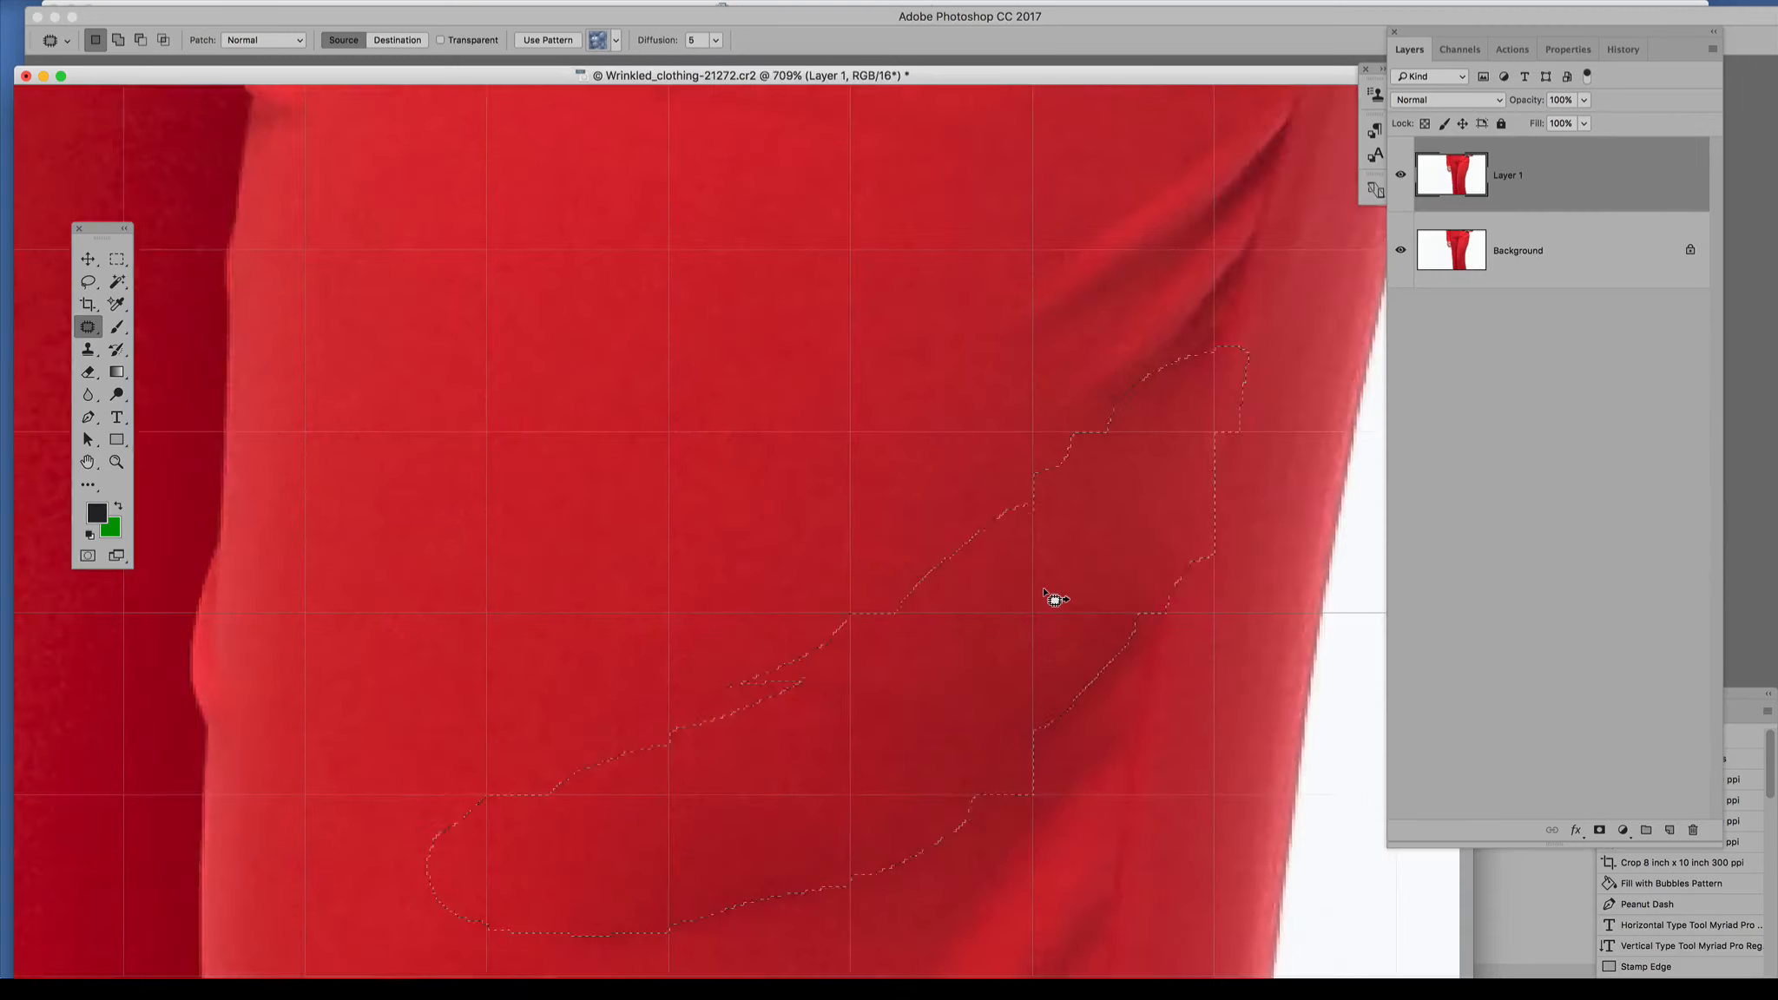
scroll(1055, 599, down, 3)
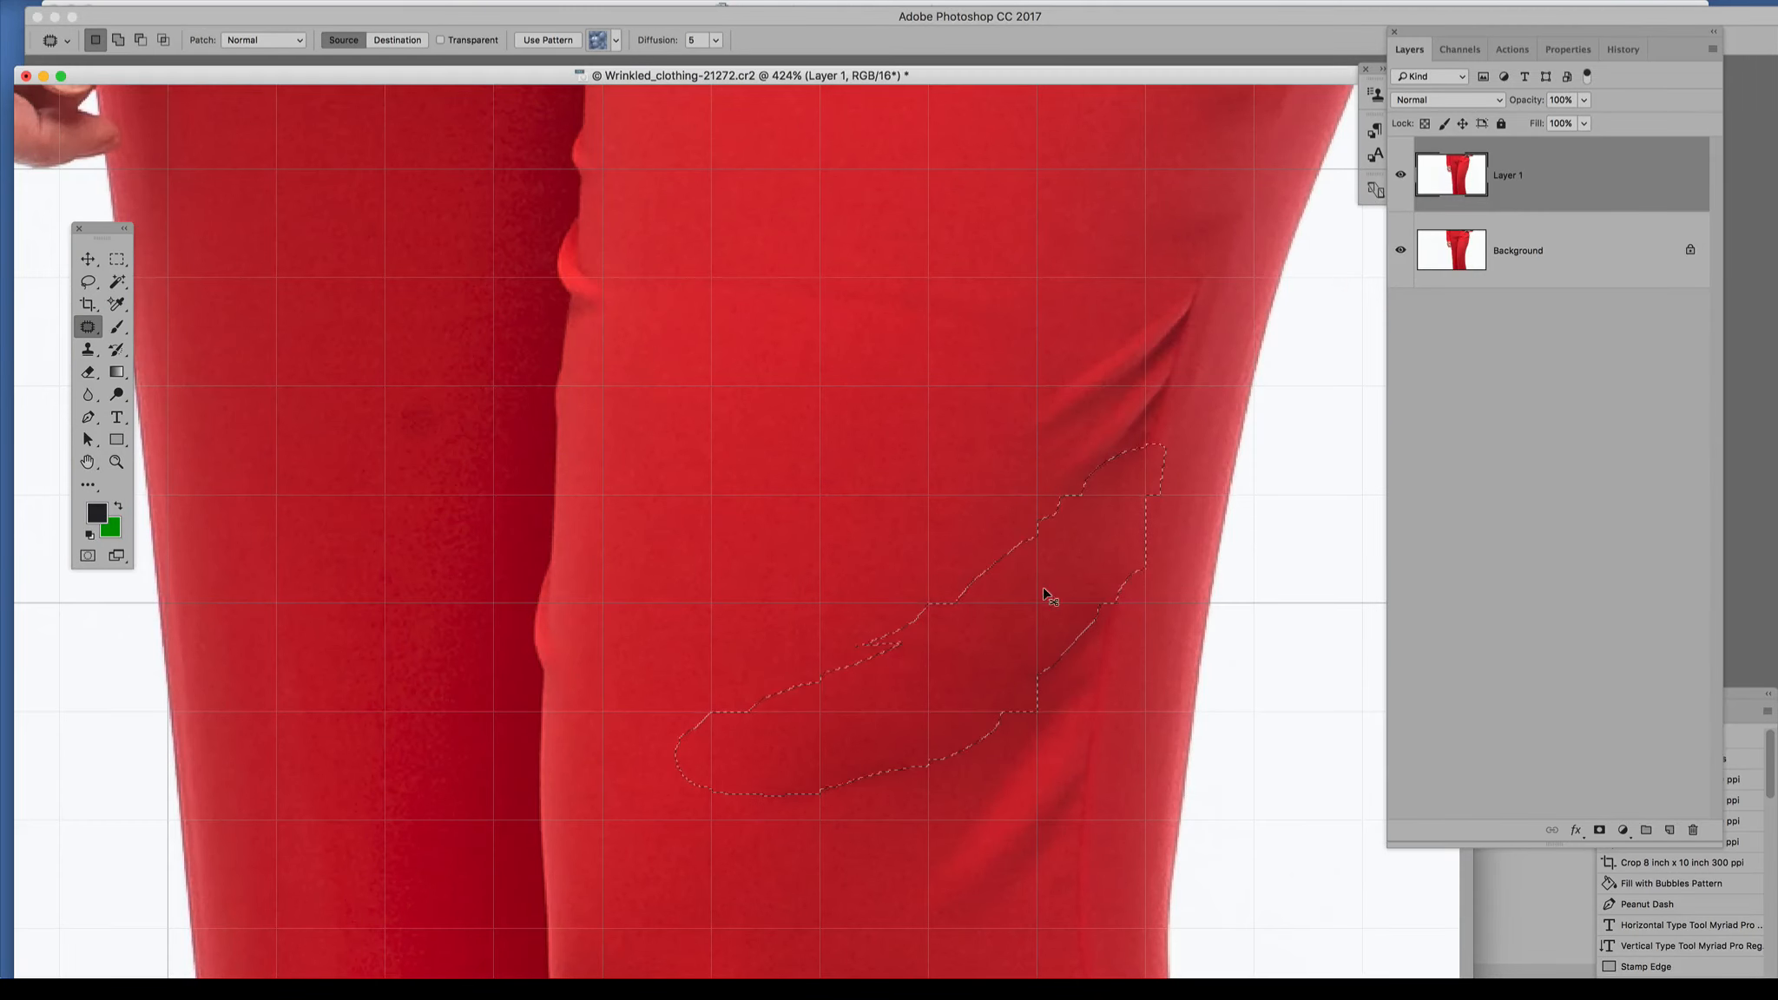
key(super+d)
Turn off Extras to hide the grid over the image.
click(500, 0)
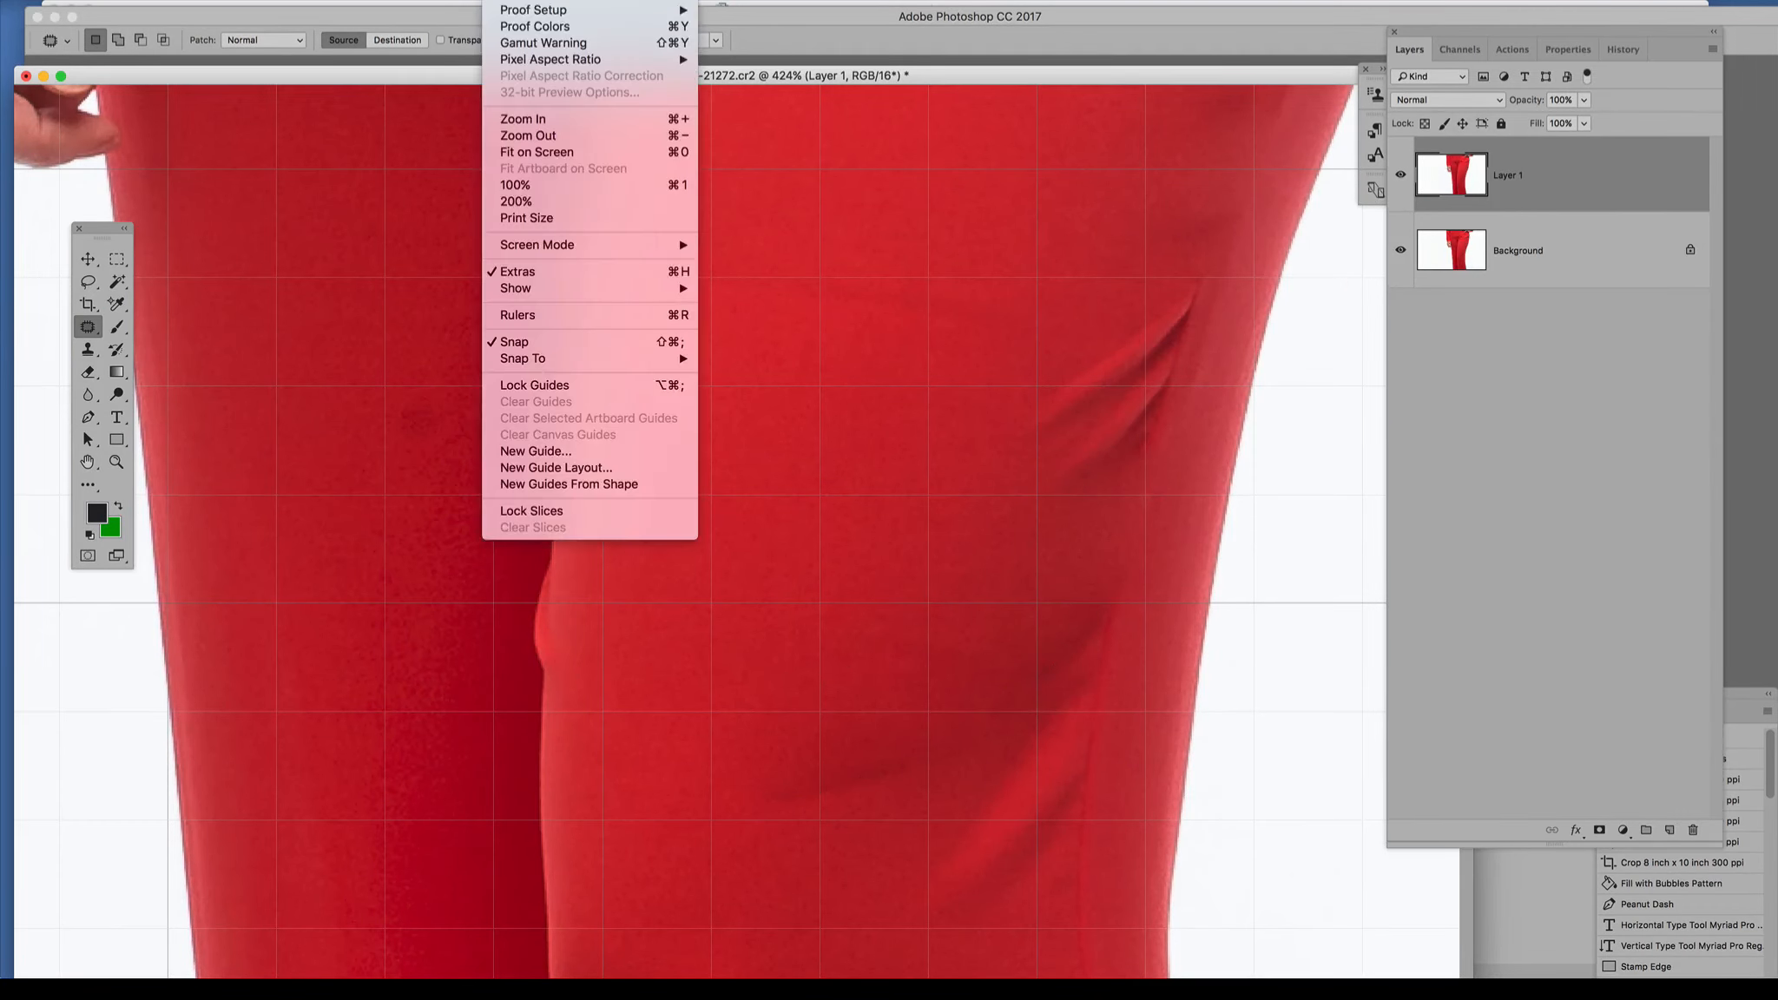
click(532, 271)
scroll(1077, 786, up, 3)
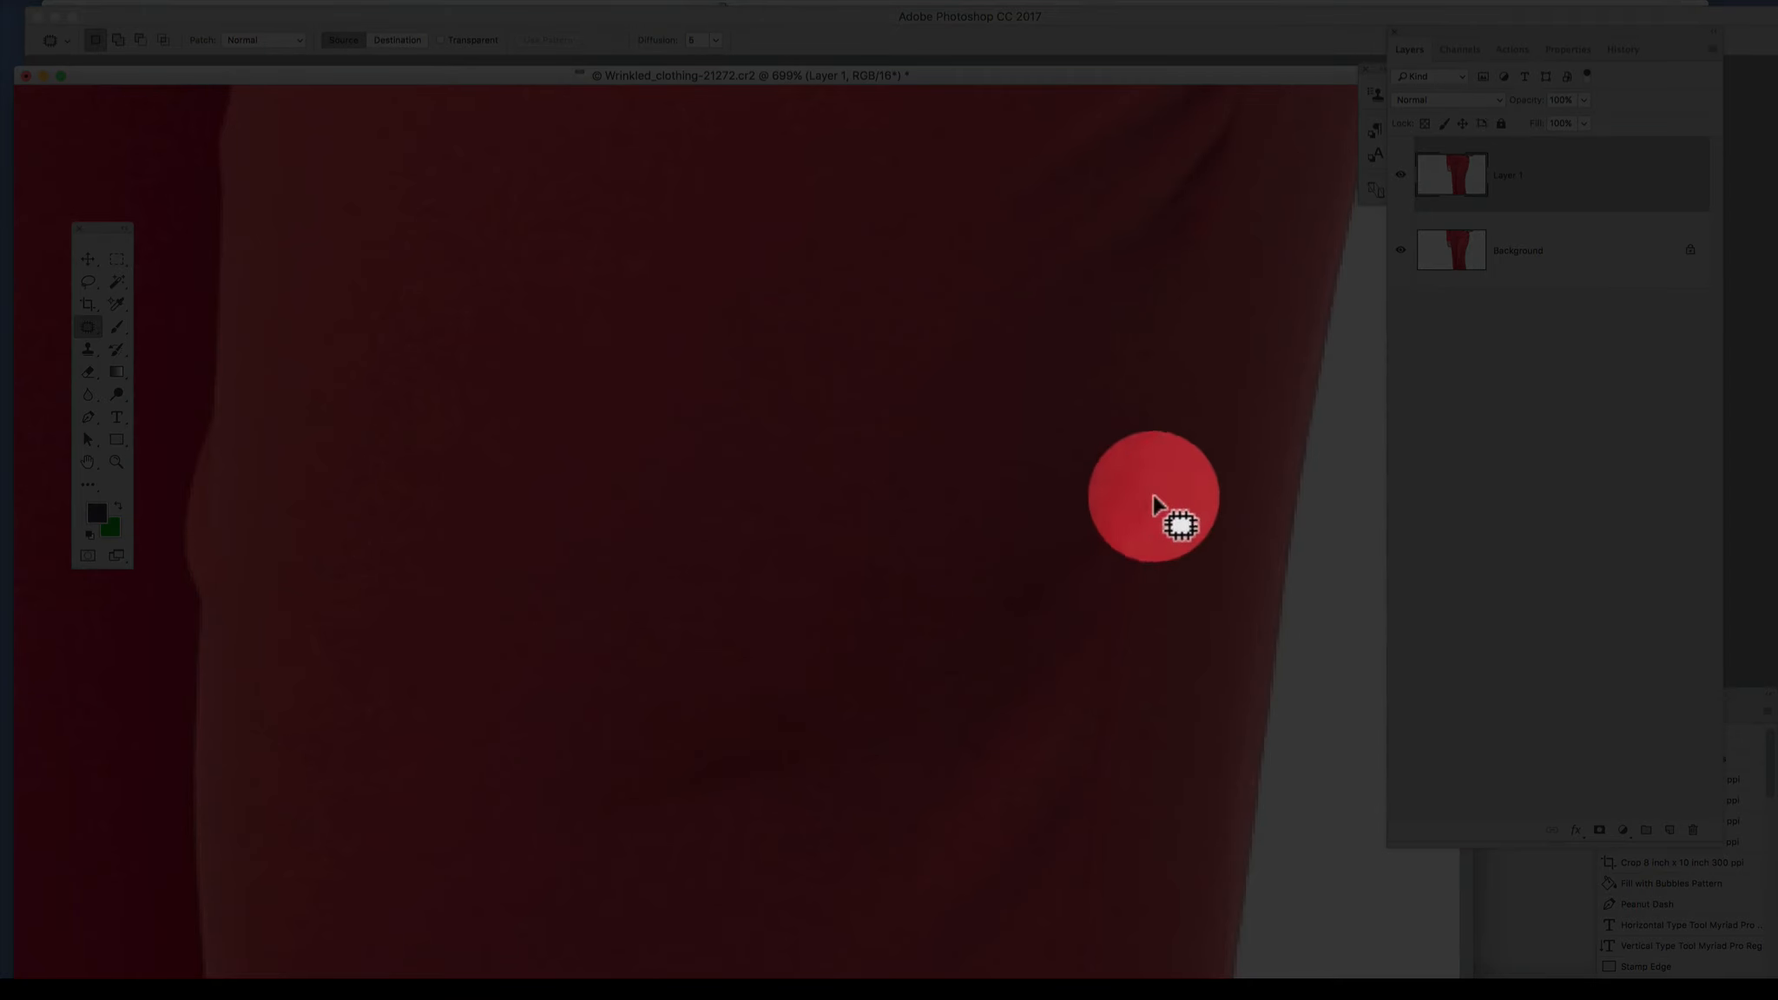
Compare the patched trousers with the original by hiding and showing the duplicated layer.
scroll(1136, 514, down, 3)
scroll(1136, 514, down, 2)
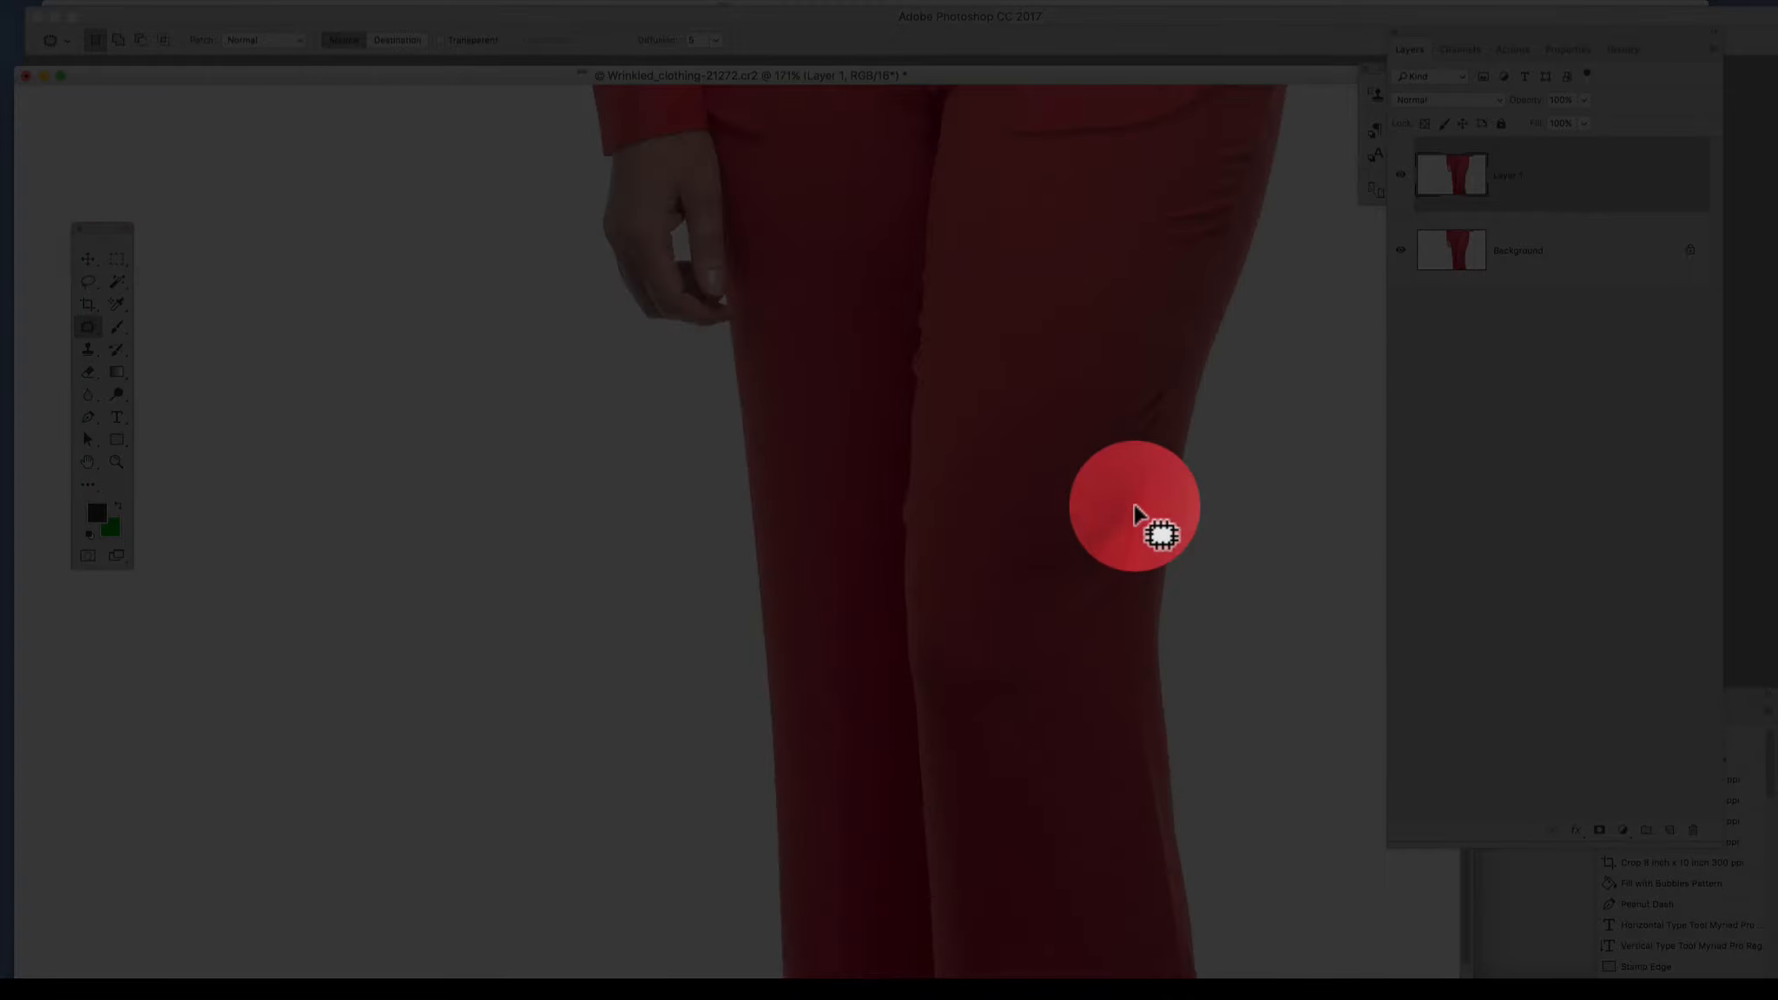
click(1400, 175)
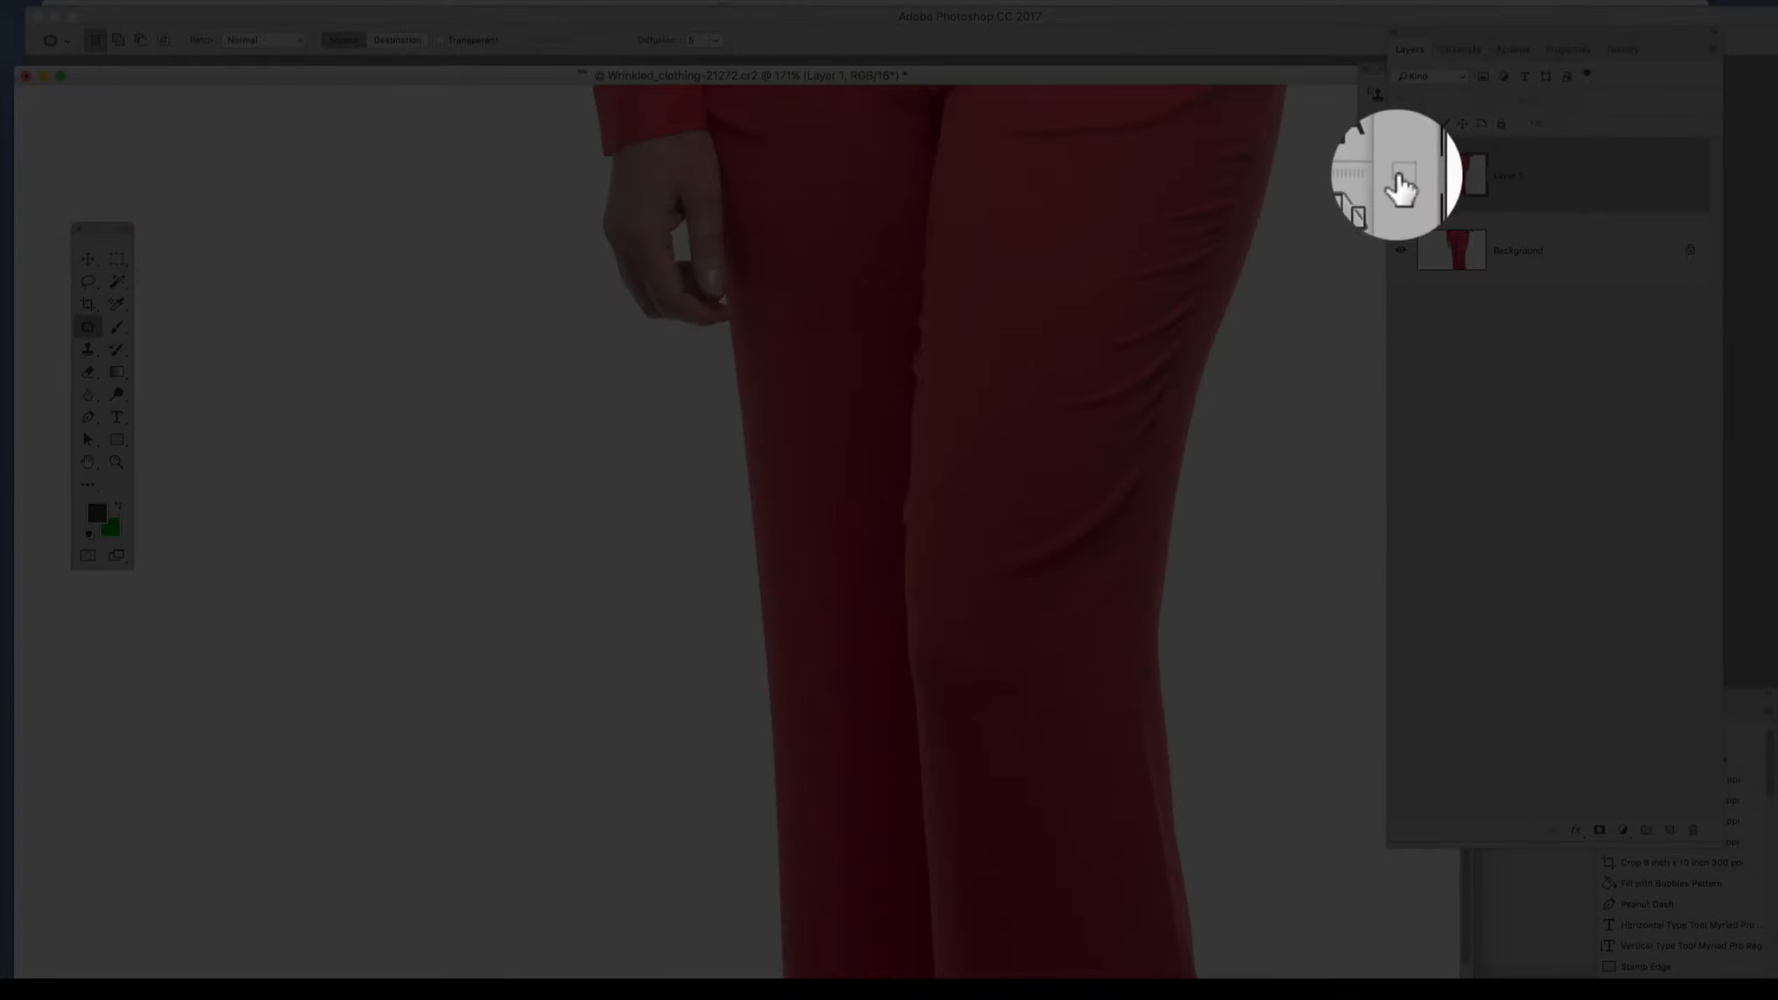
click(1401, 175)
Delete the patched layer and add a new empty layer above the Background.
drag(1607, 196, 1690, 832)
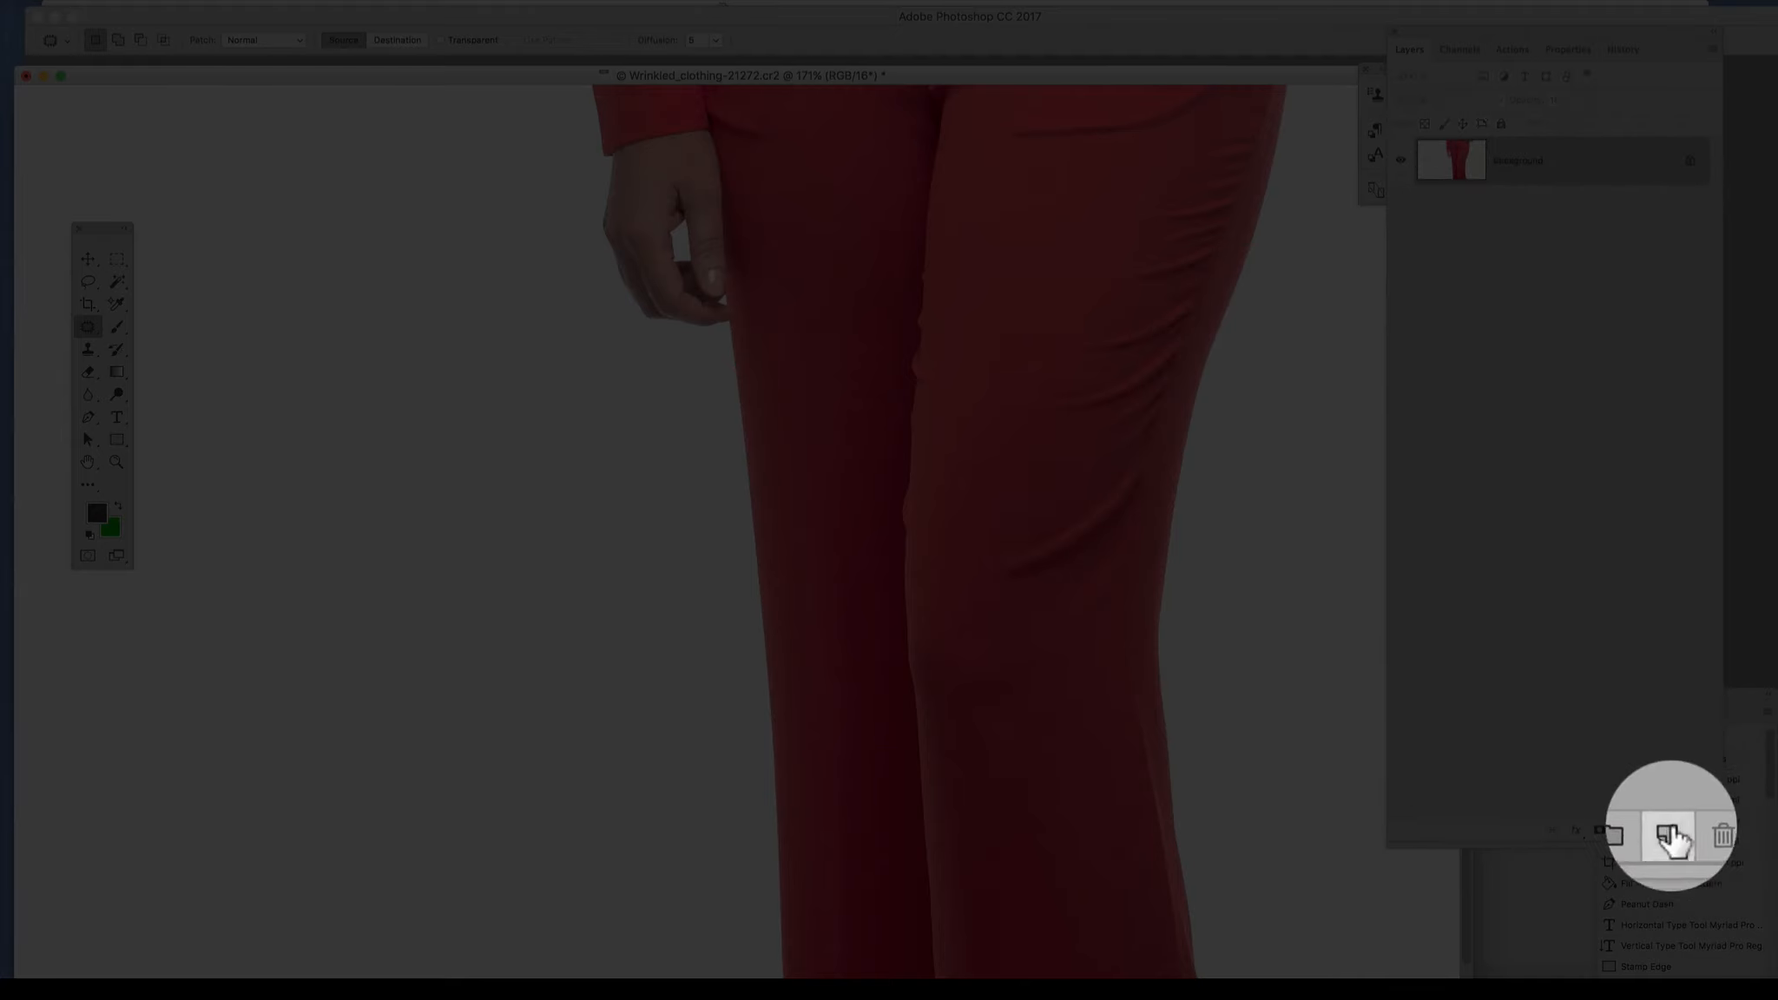
click(1669, 830)
drag(1220, 232, 977, 285)
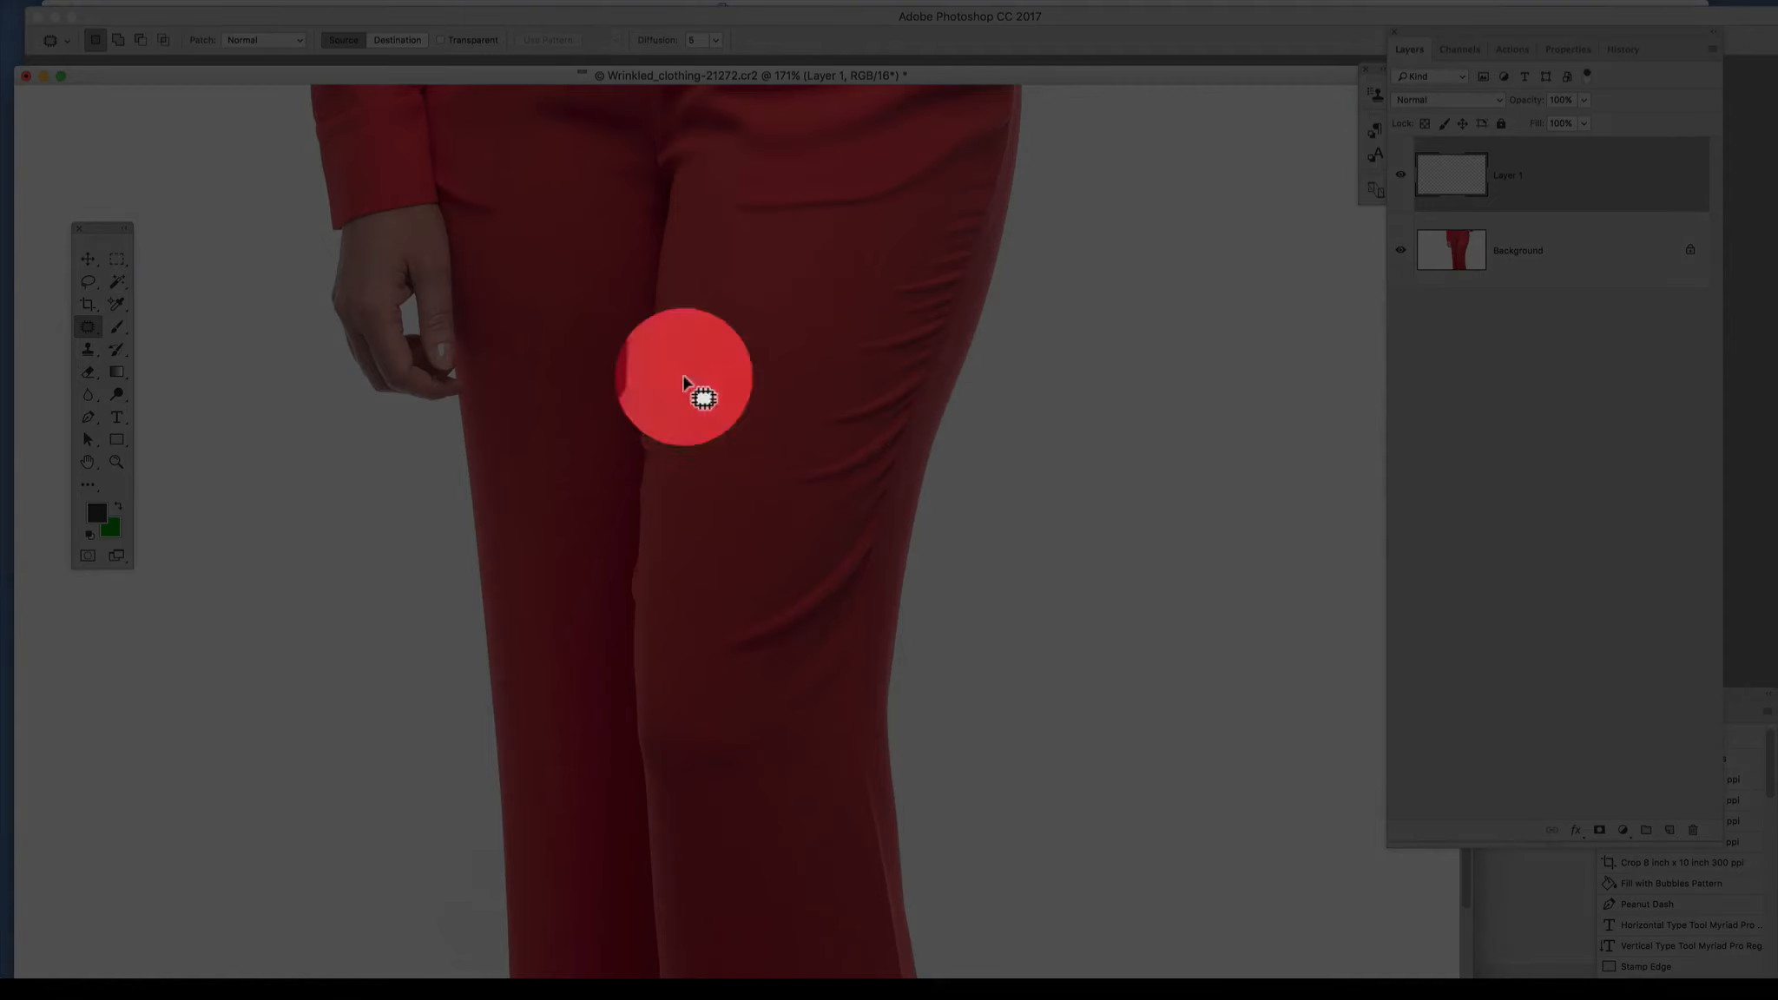
Switch to the Brush tool and lower its flow to 10%.
click(117, 330)
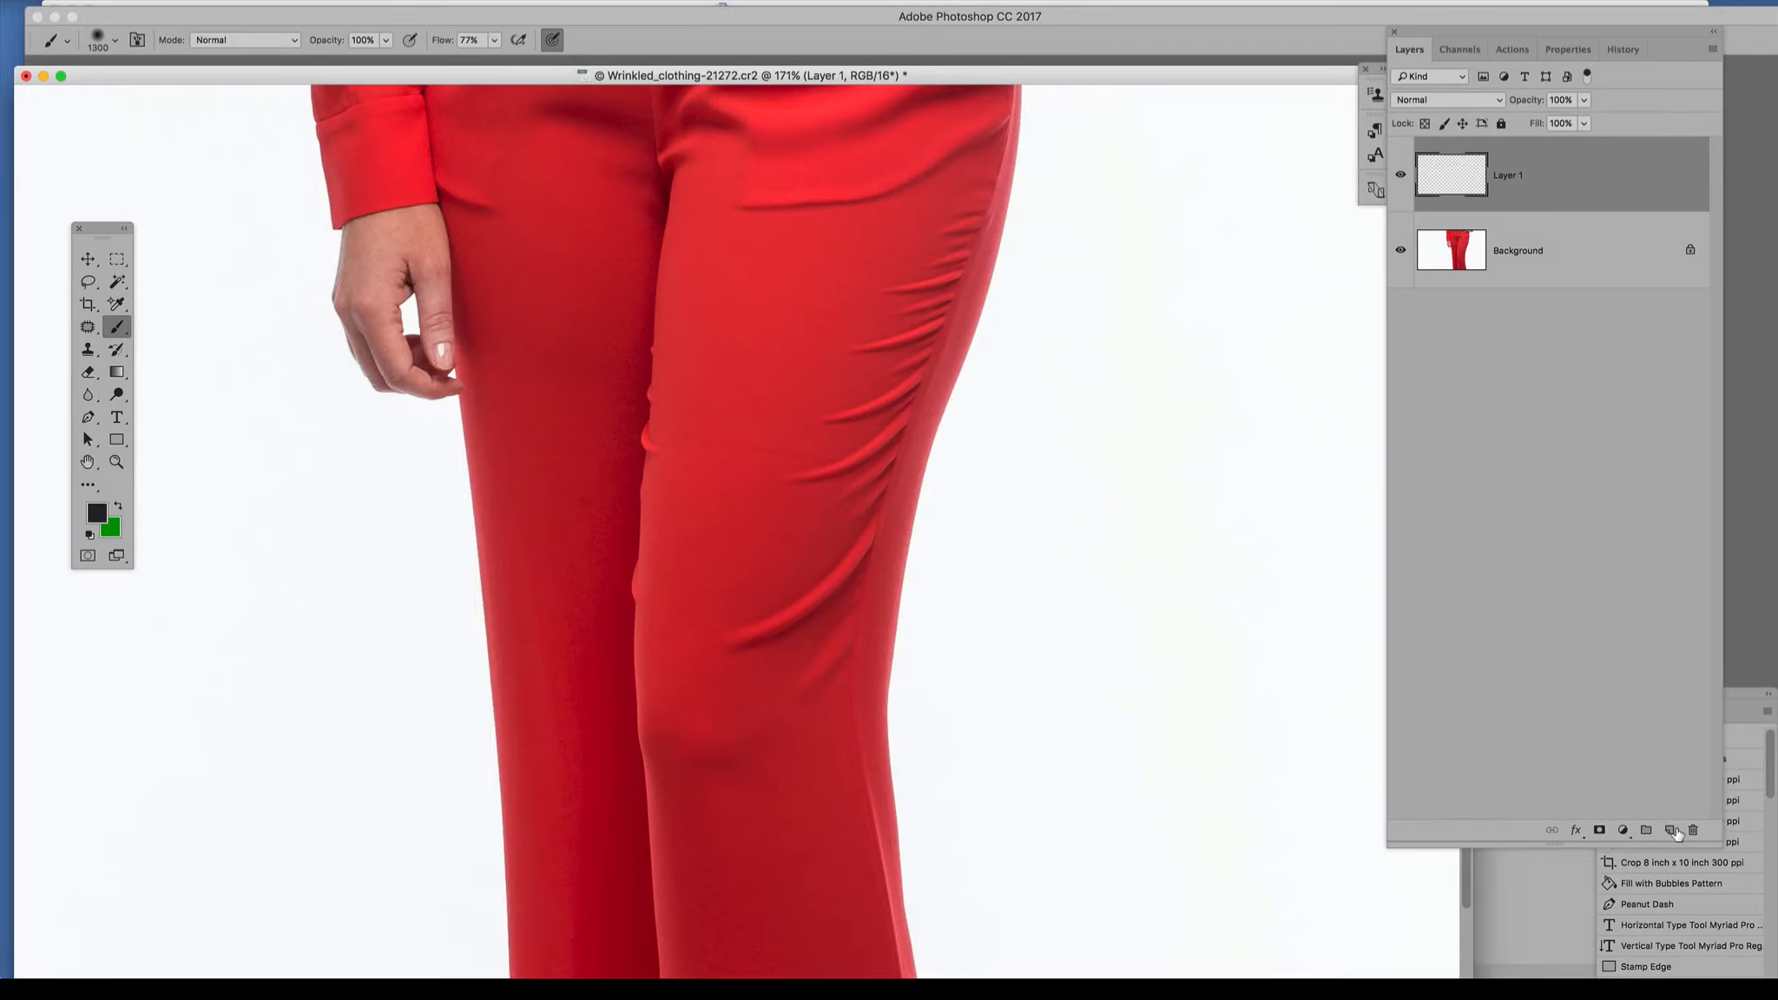
scroll(894, 393, up, 3)
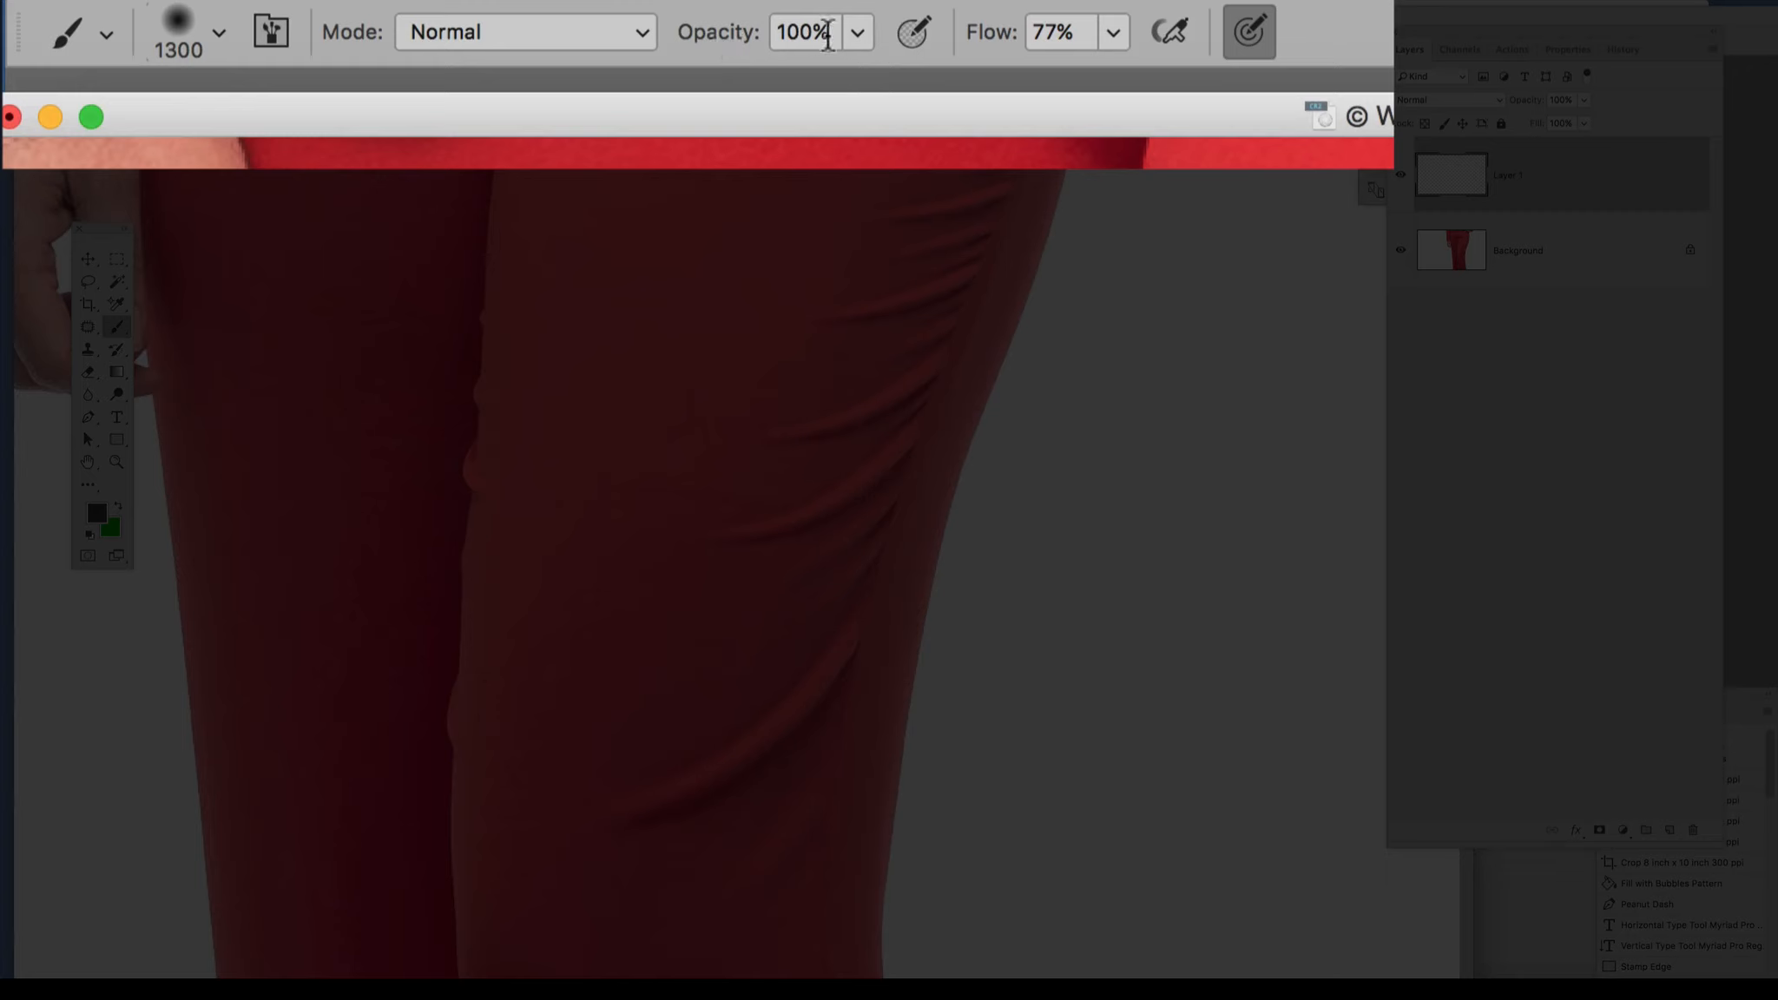
click(1114, 33)
drag(1109, 77, 997, 81)
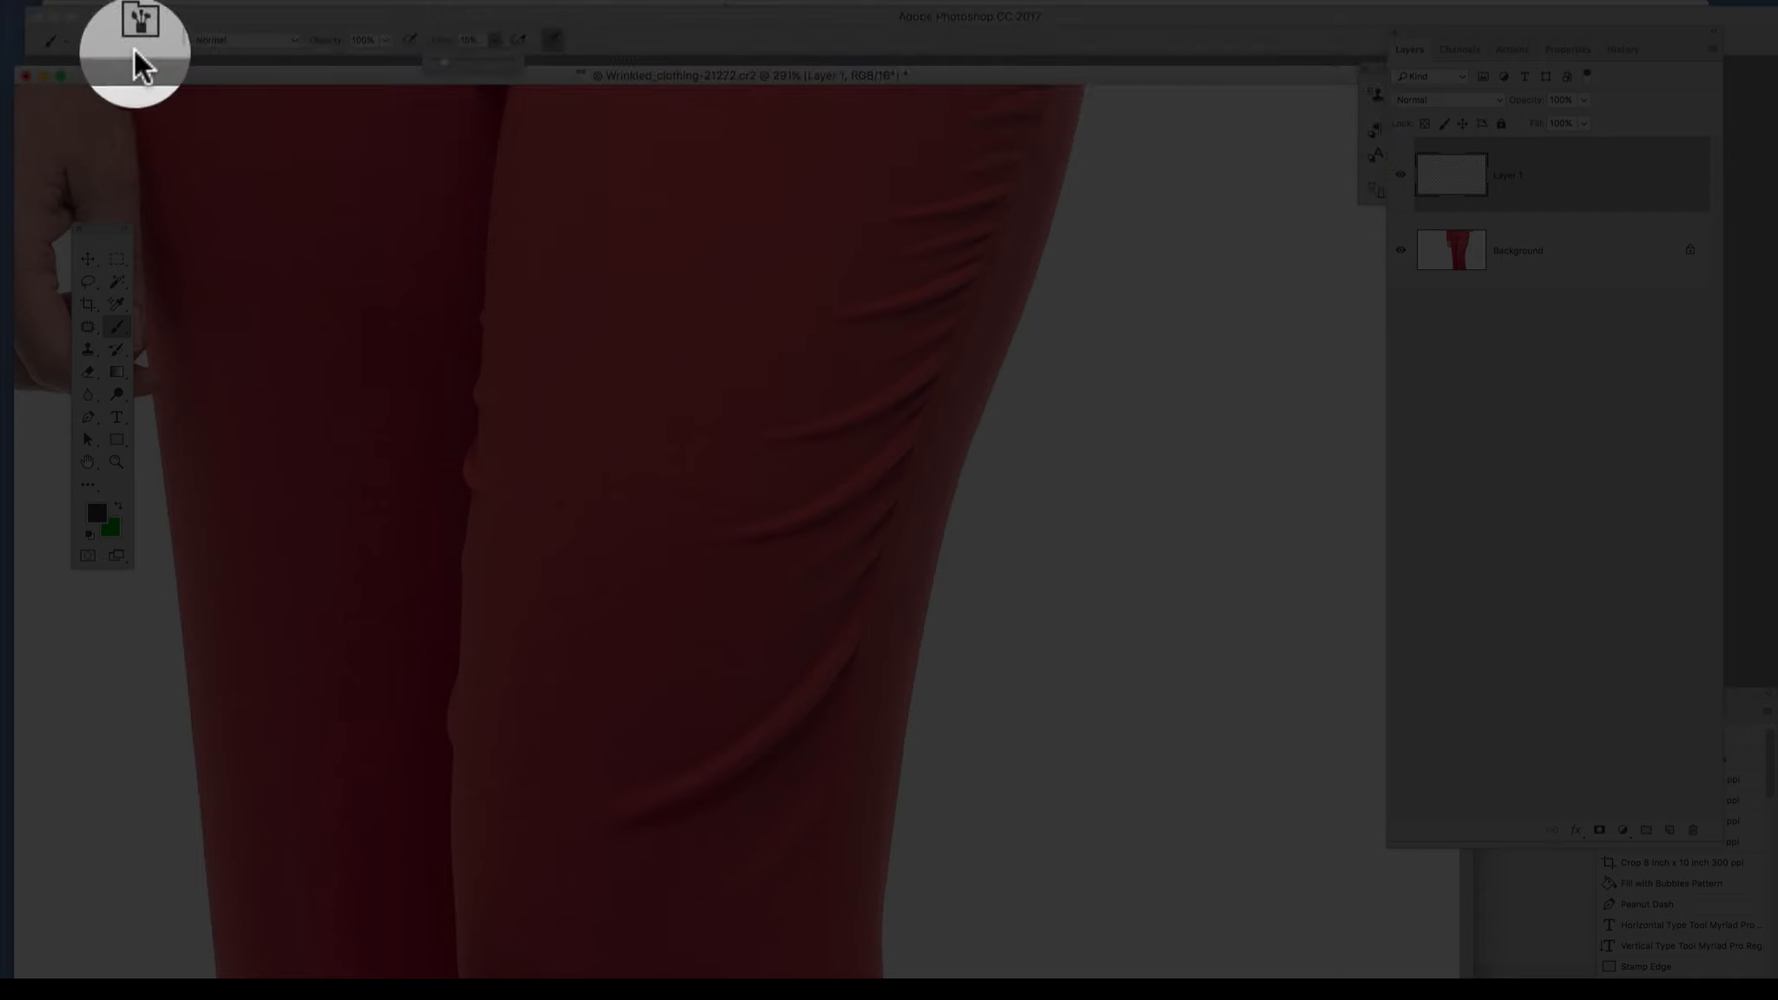
Make the brush soft with 5% hardness and reduce its size to 71 px.
click(116, 40)
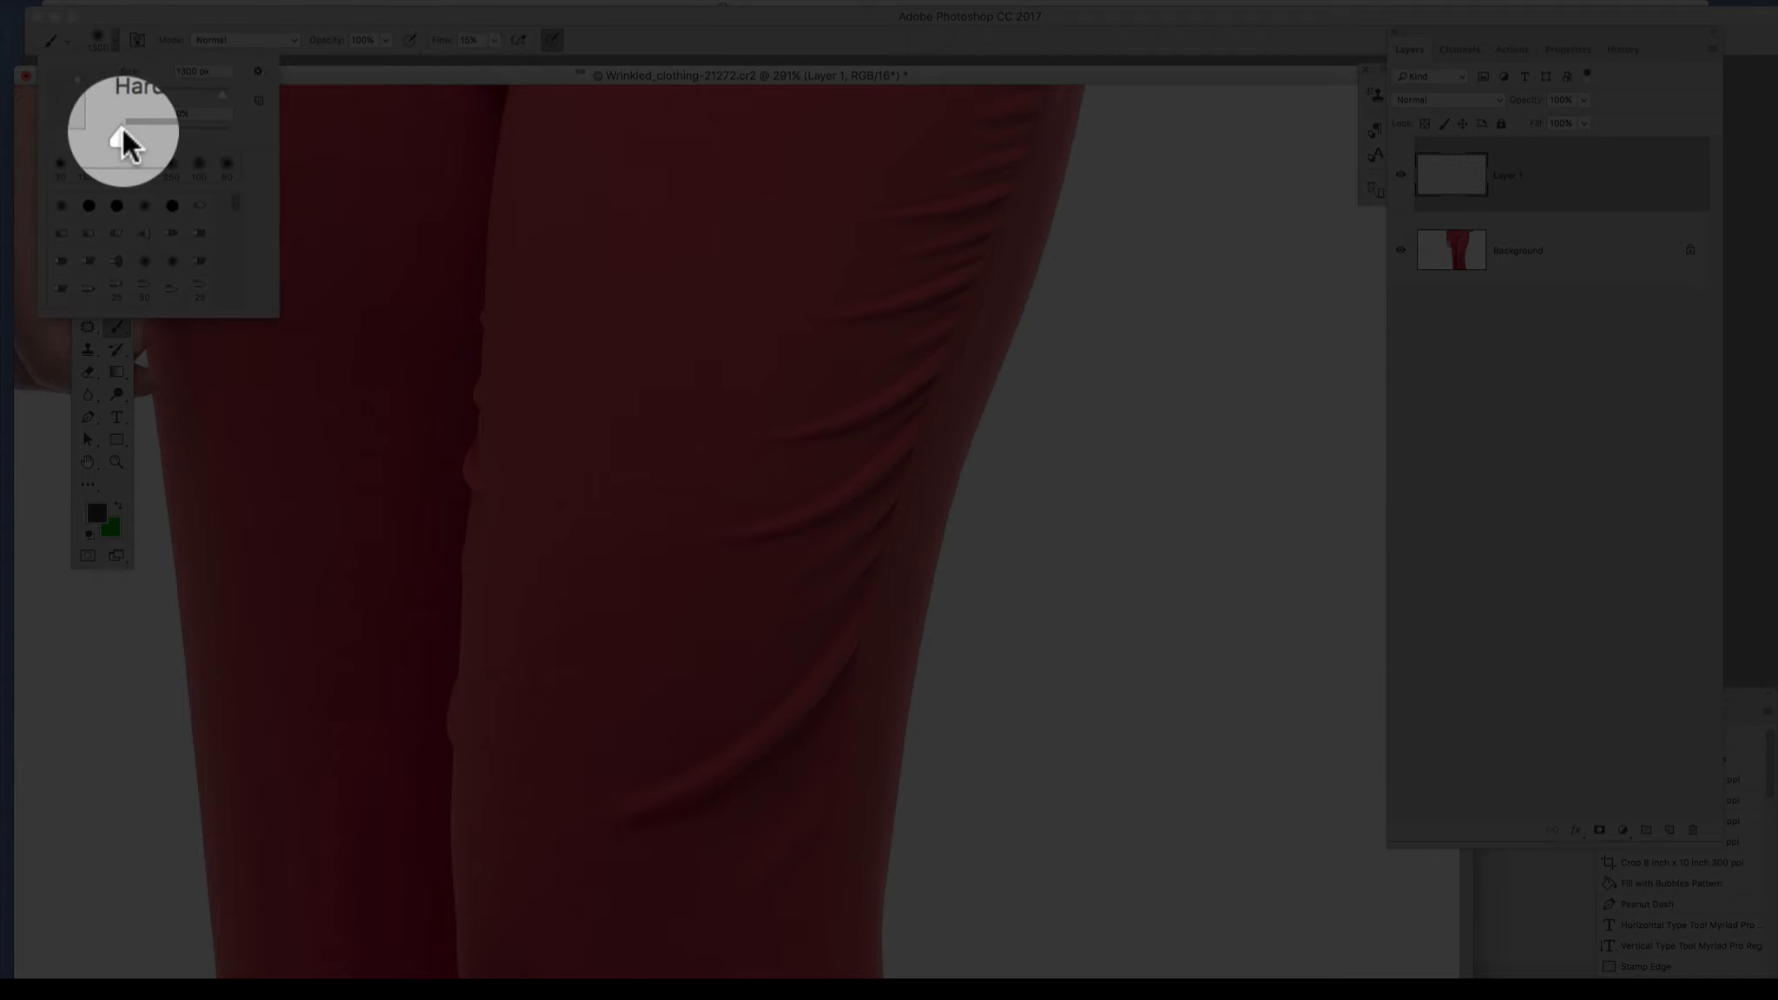
drag(127, 124, 241, 132)
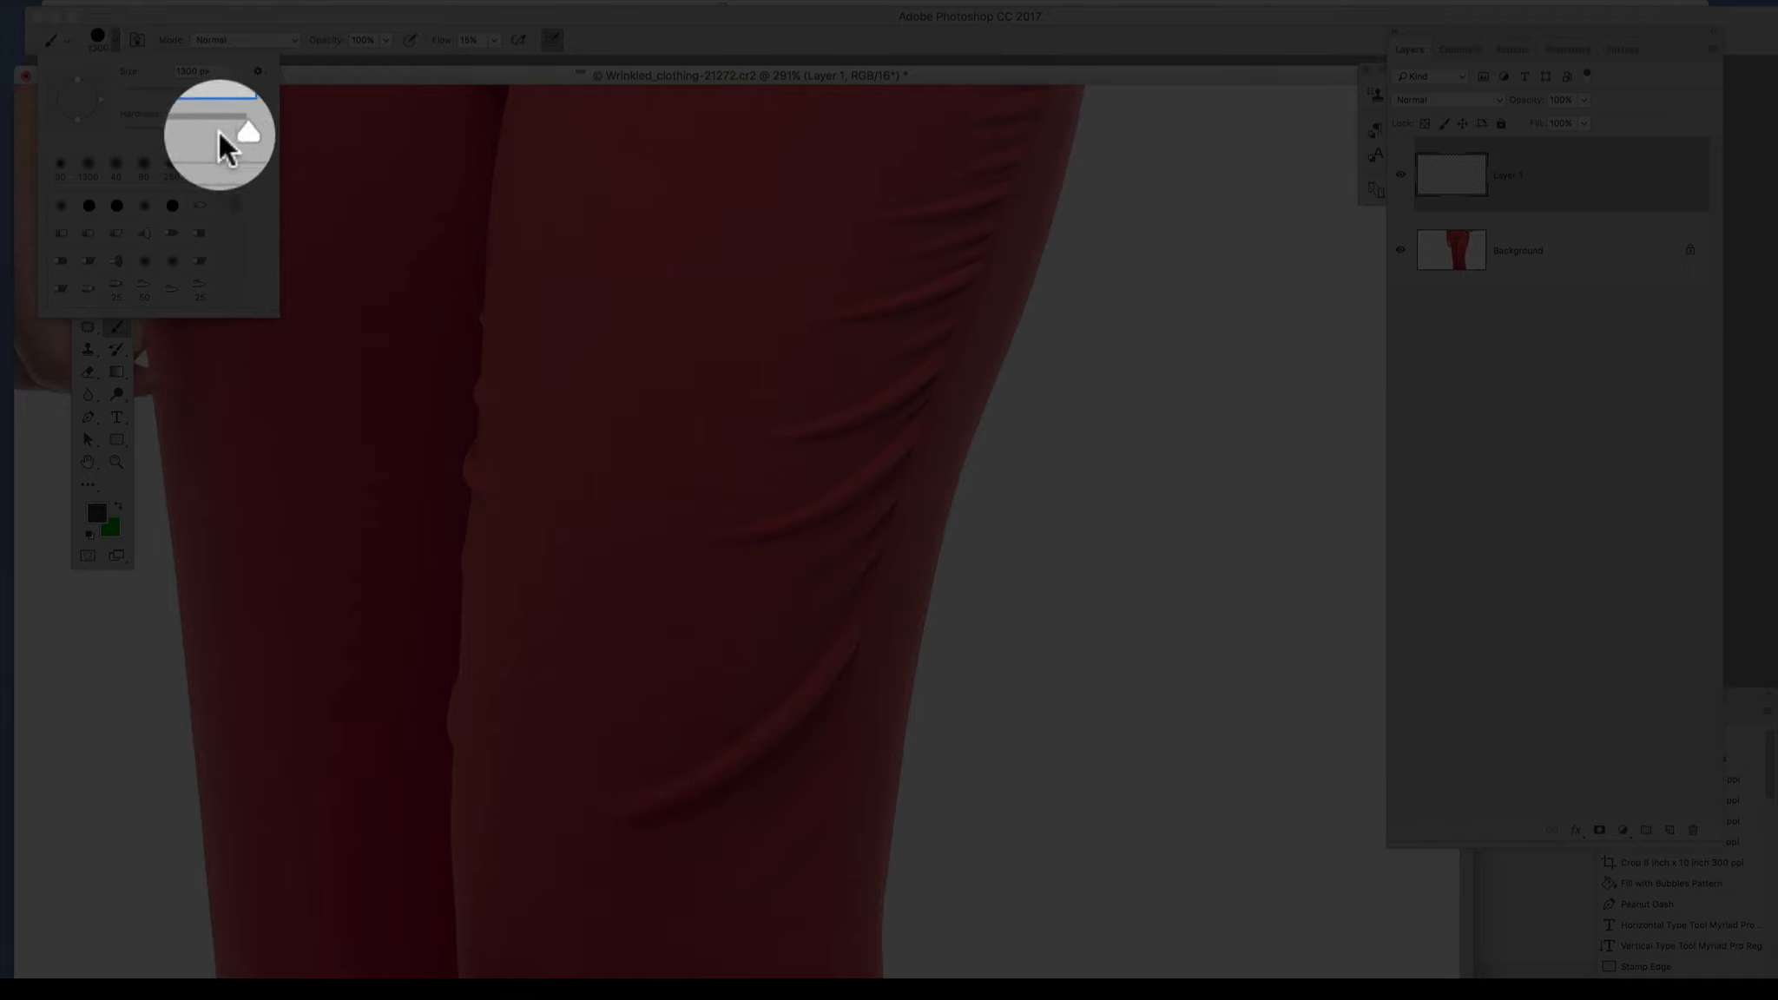
drag(231, 136, 87, 139)
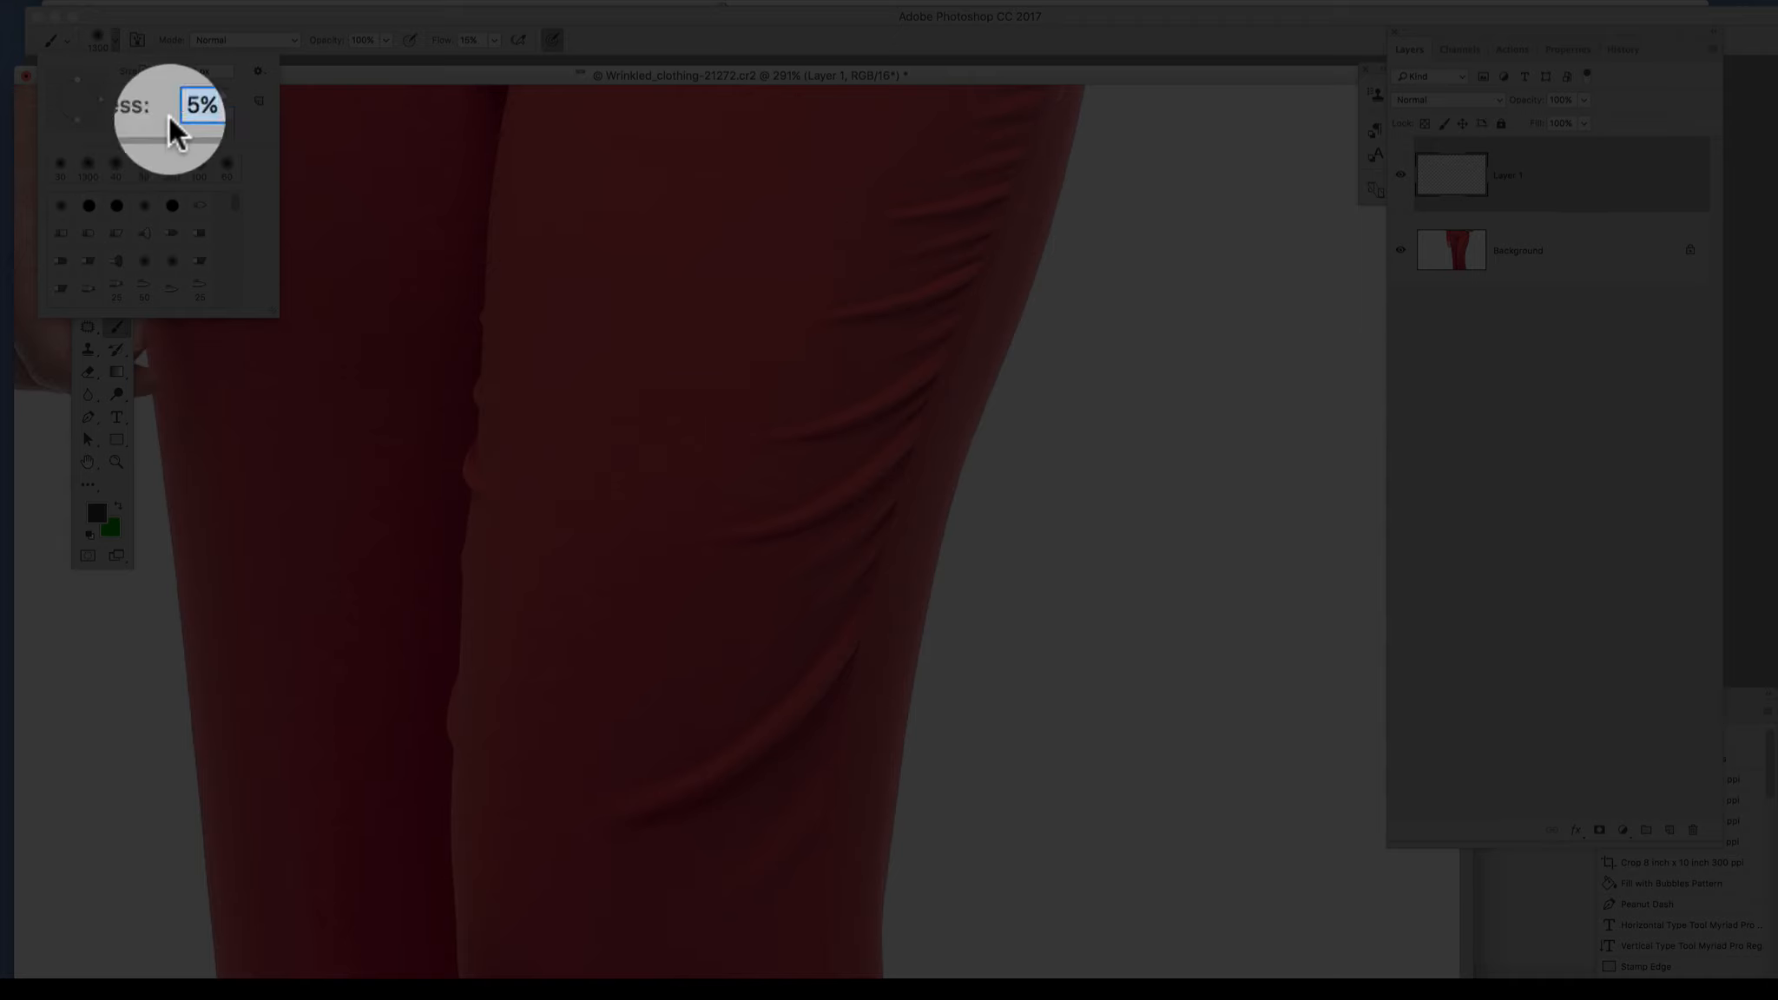
click(161, 91)
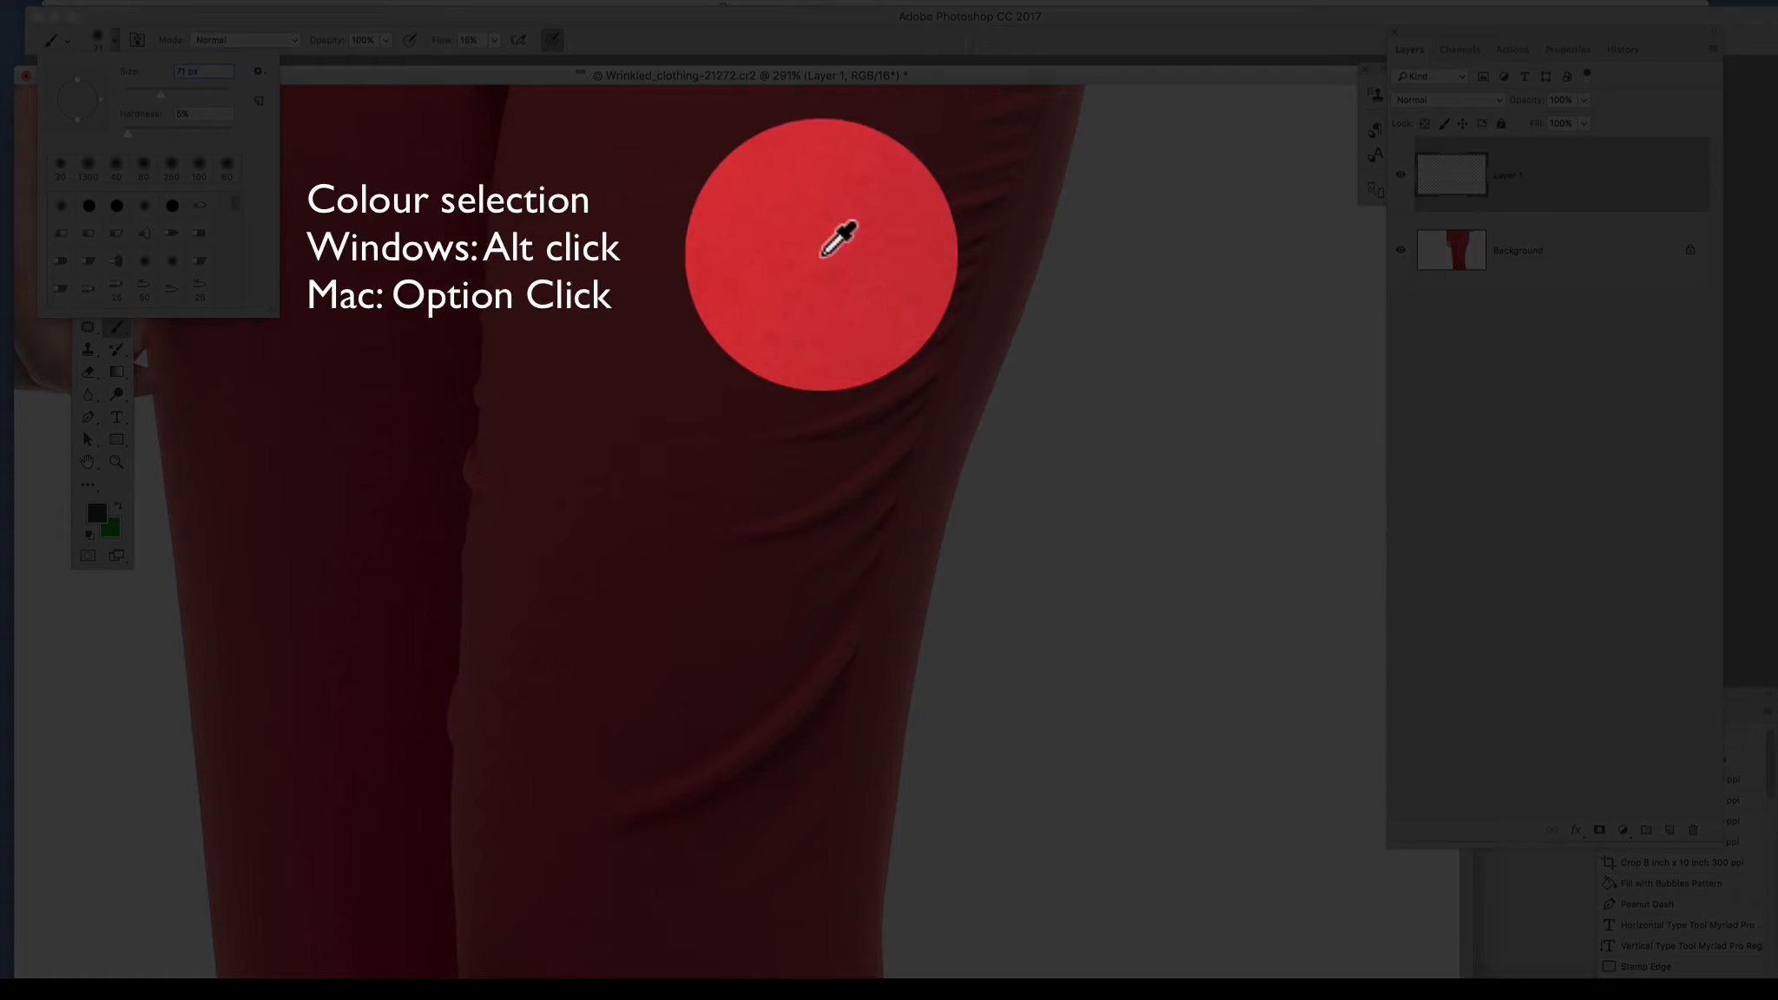
Sample a clean red from the fabric and paint over the creases along the outer thigh on Layer 1.
alt+click(838, 246)
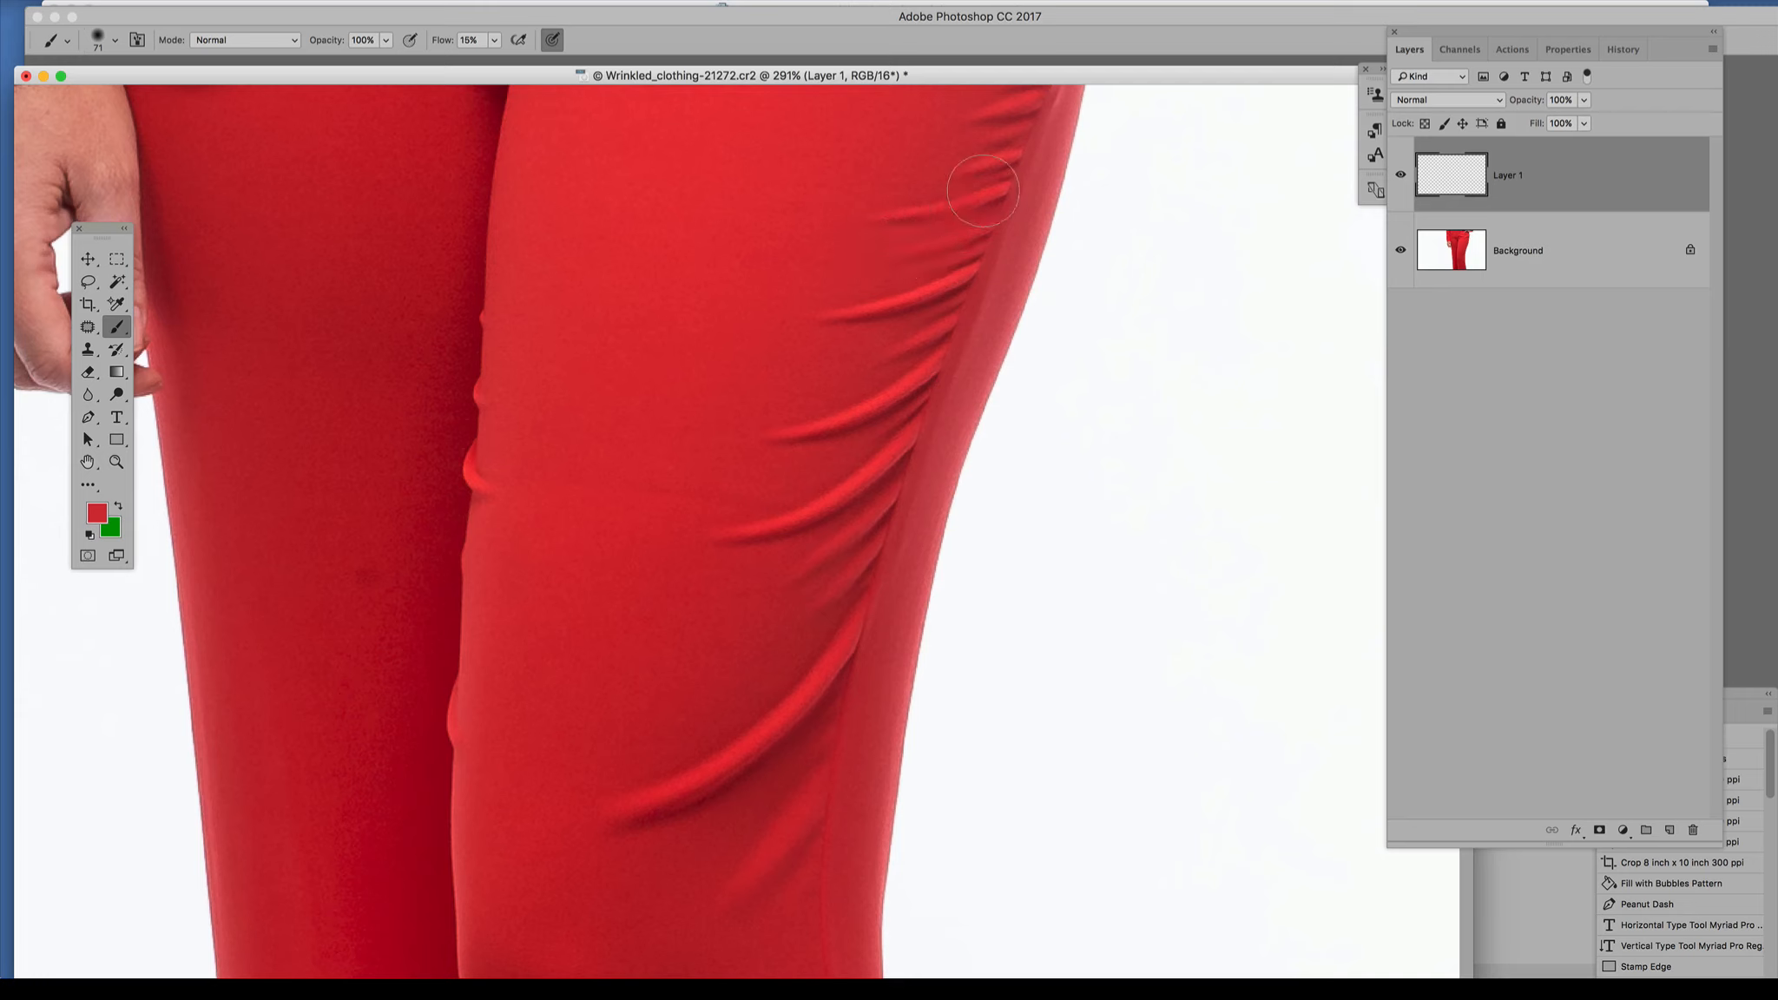
mouse_move(985, 190)
mouse_down()
mouse_move(904, 195)
mouse_move(870, 217)
mouse_up()
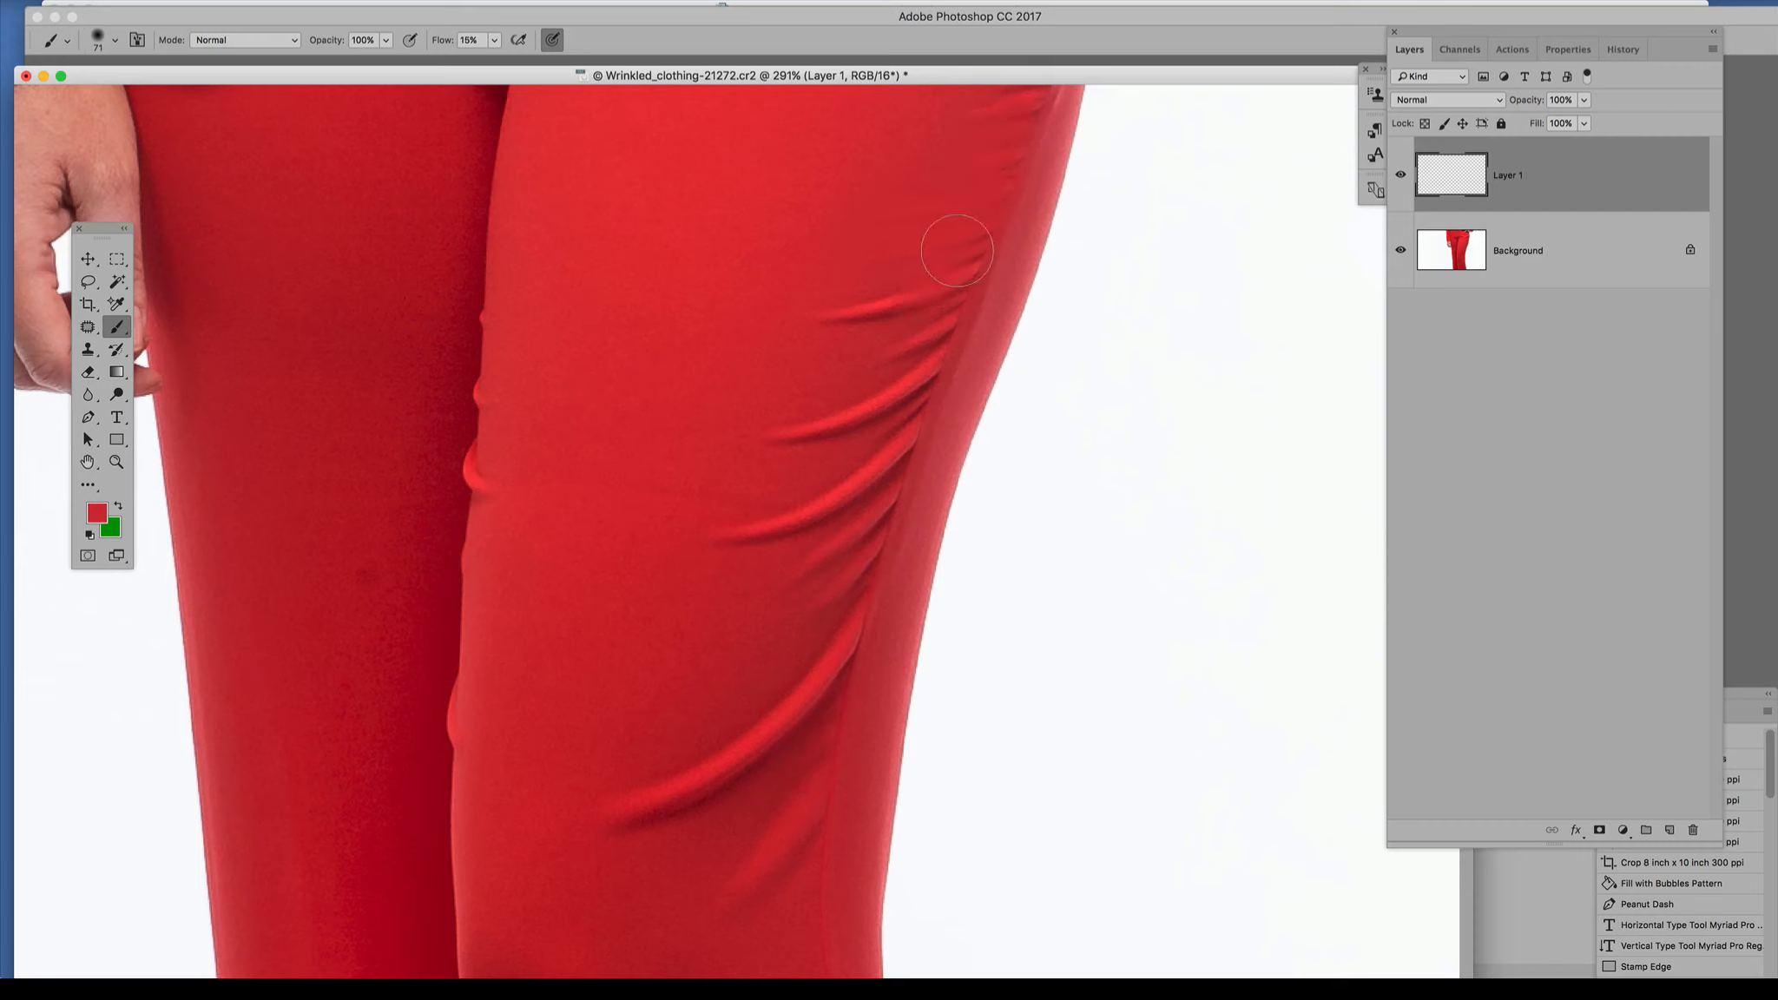
mouse_move(904, 332)
mouse_down()
mouse_move(883, 282)
mouse_move(828, 300)
mouse_move(881, 278)
mouse_move(846, 323)
mouse_move(864, 328)
mouse_move(941, 287)
mouse_move(959, 254)
mouse_move(908, 336)
mouse_move(907, 386)
mouse_move(921, 327)
mouse_up()
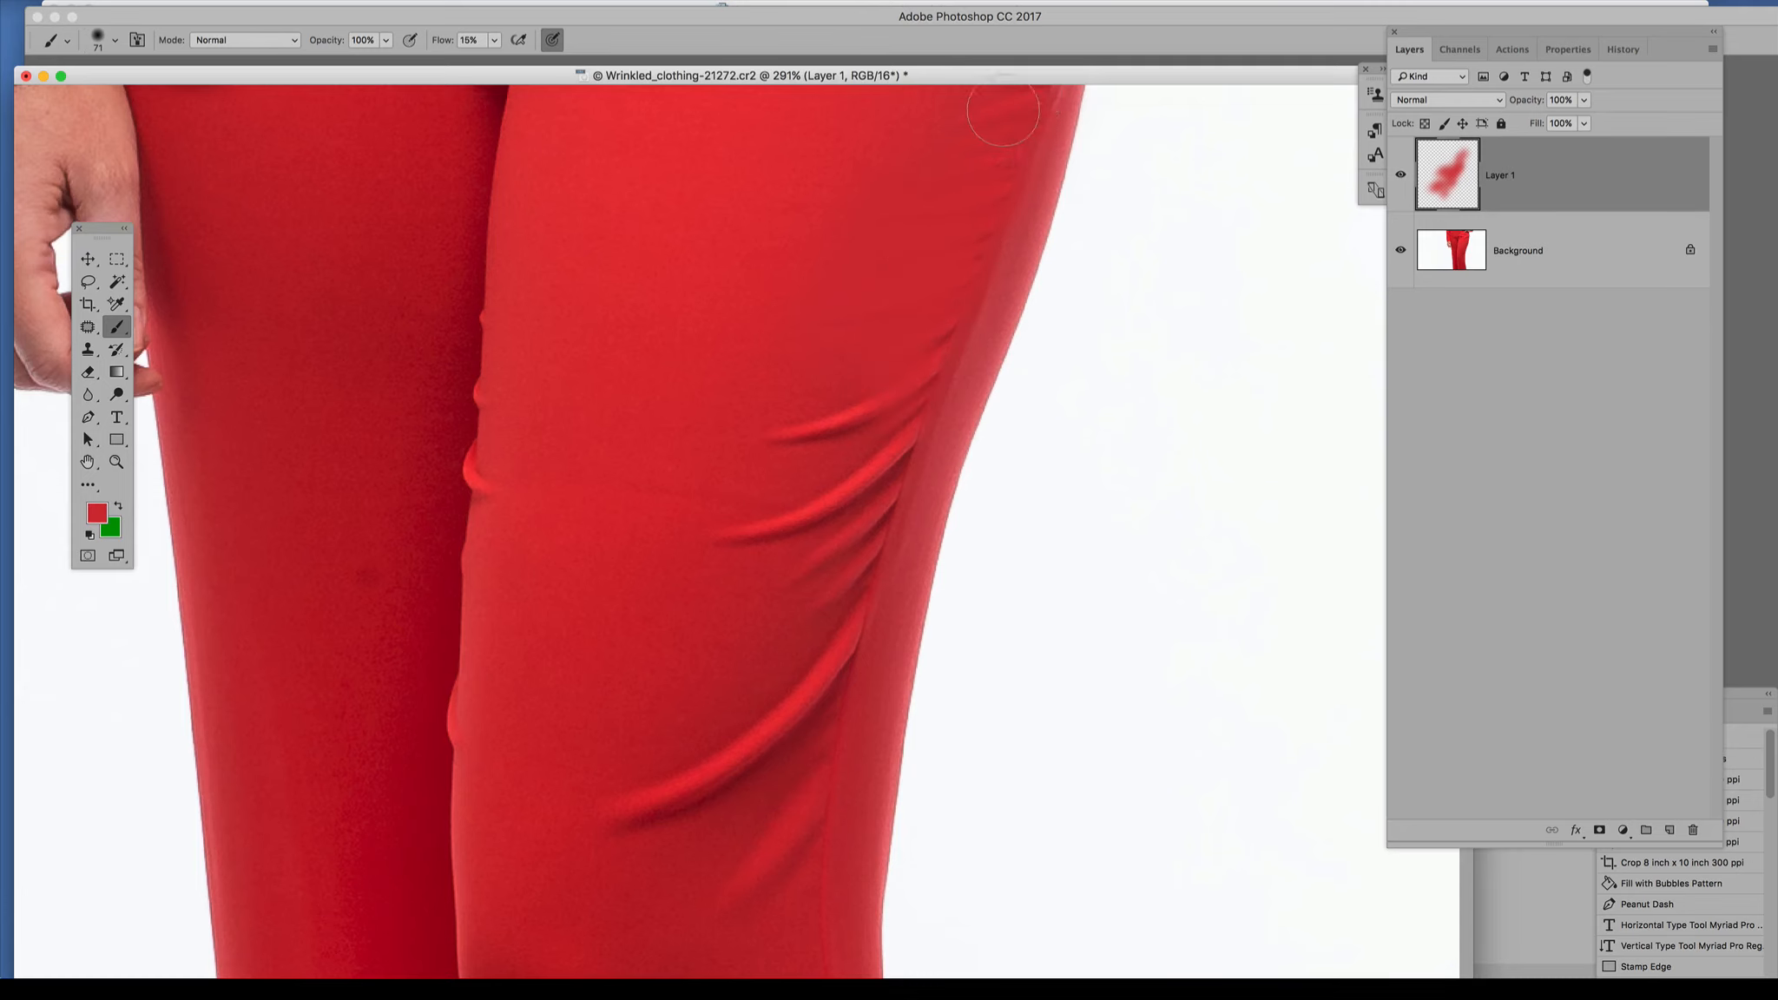
mouse_move(734, 454)
mouse_down()
mouse_move(785, 460)
mouse_move(892, 390)
mouse_up()
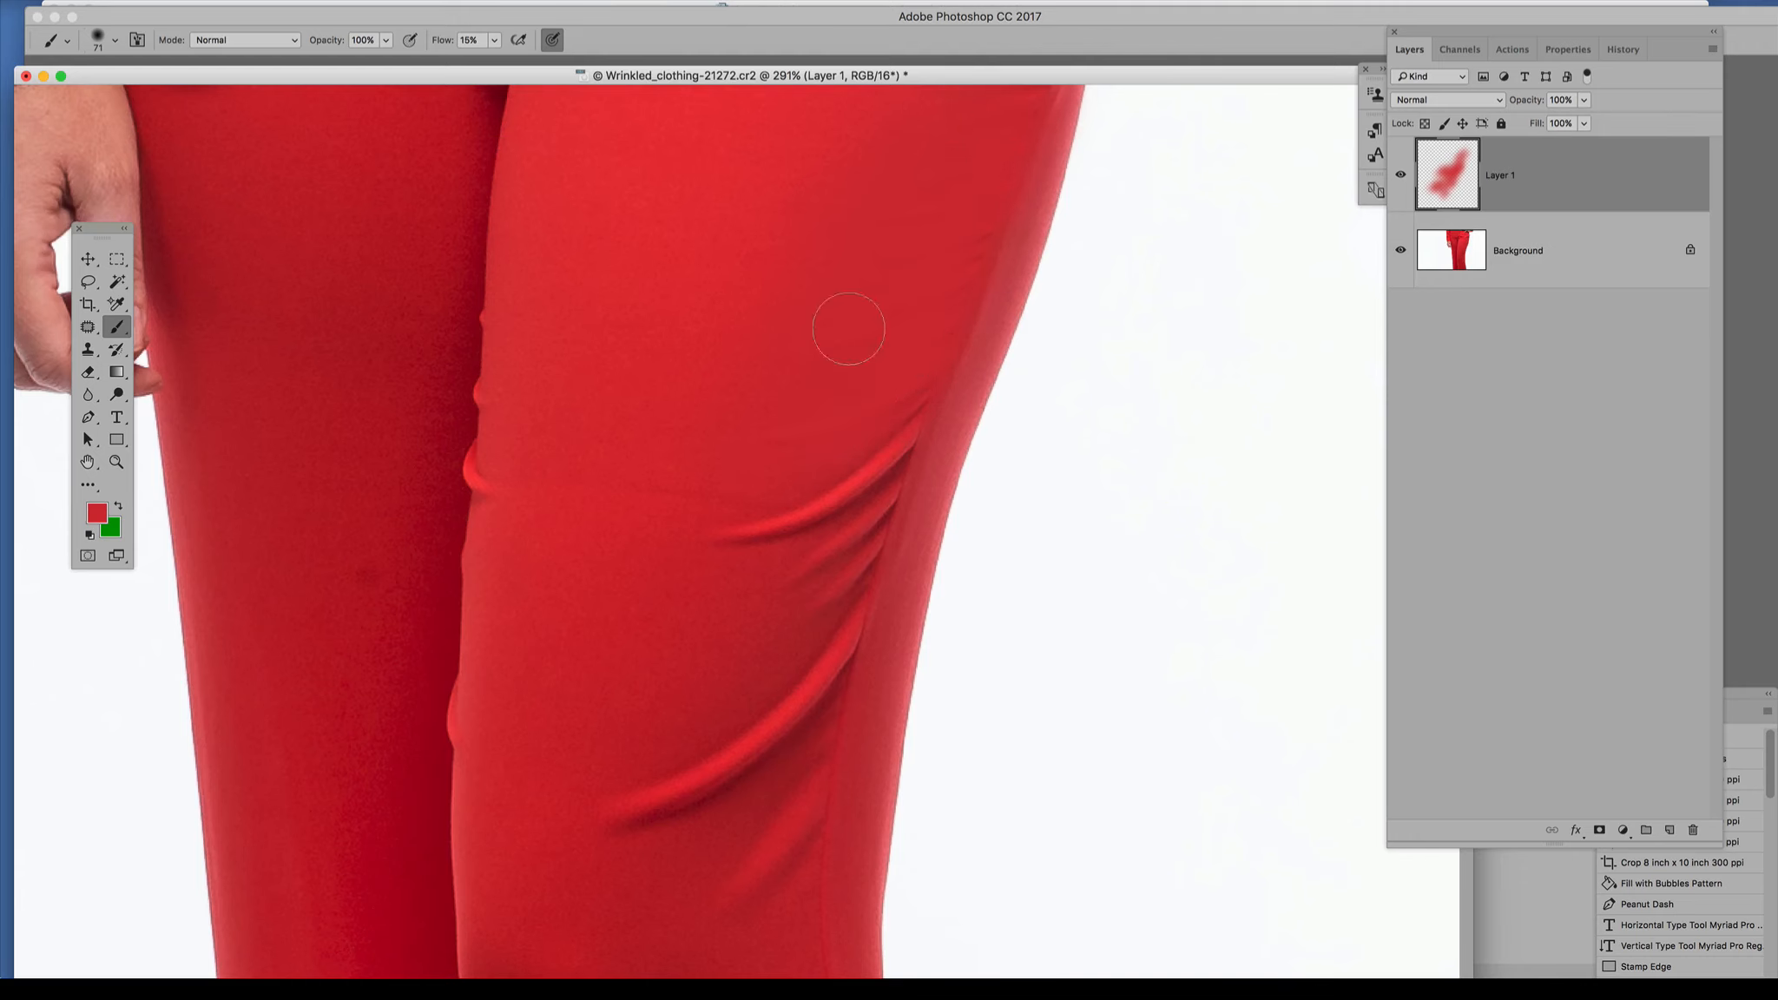
mouse_move(874, 460)
mouse_down()
mouse_move(841, 525)
mouse_move(841, 582)
mouse_move(928, 361)
mouse_move(864, 532)
mouse_up()
Compare the painted thigh with the original creases up close by repeatedly hiding and showing Layer 1.
scroll(914, 385, up, 8)
scroll(915, 386, down, 3)
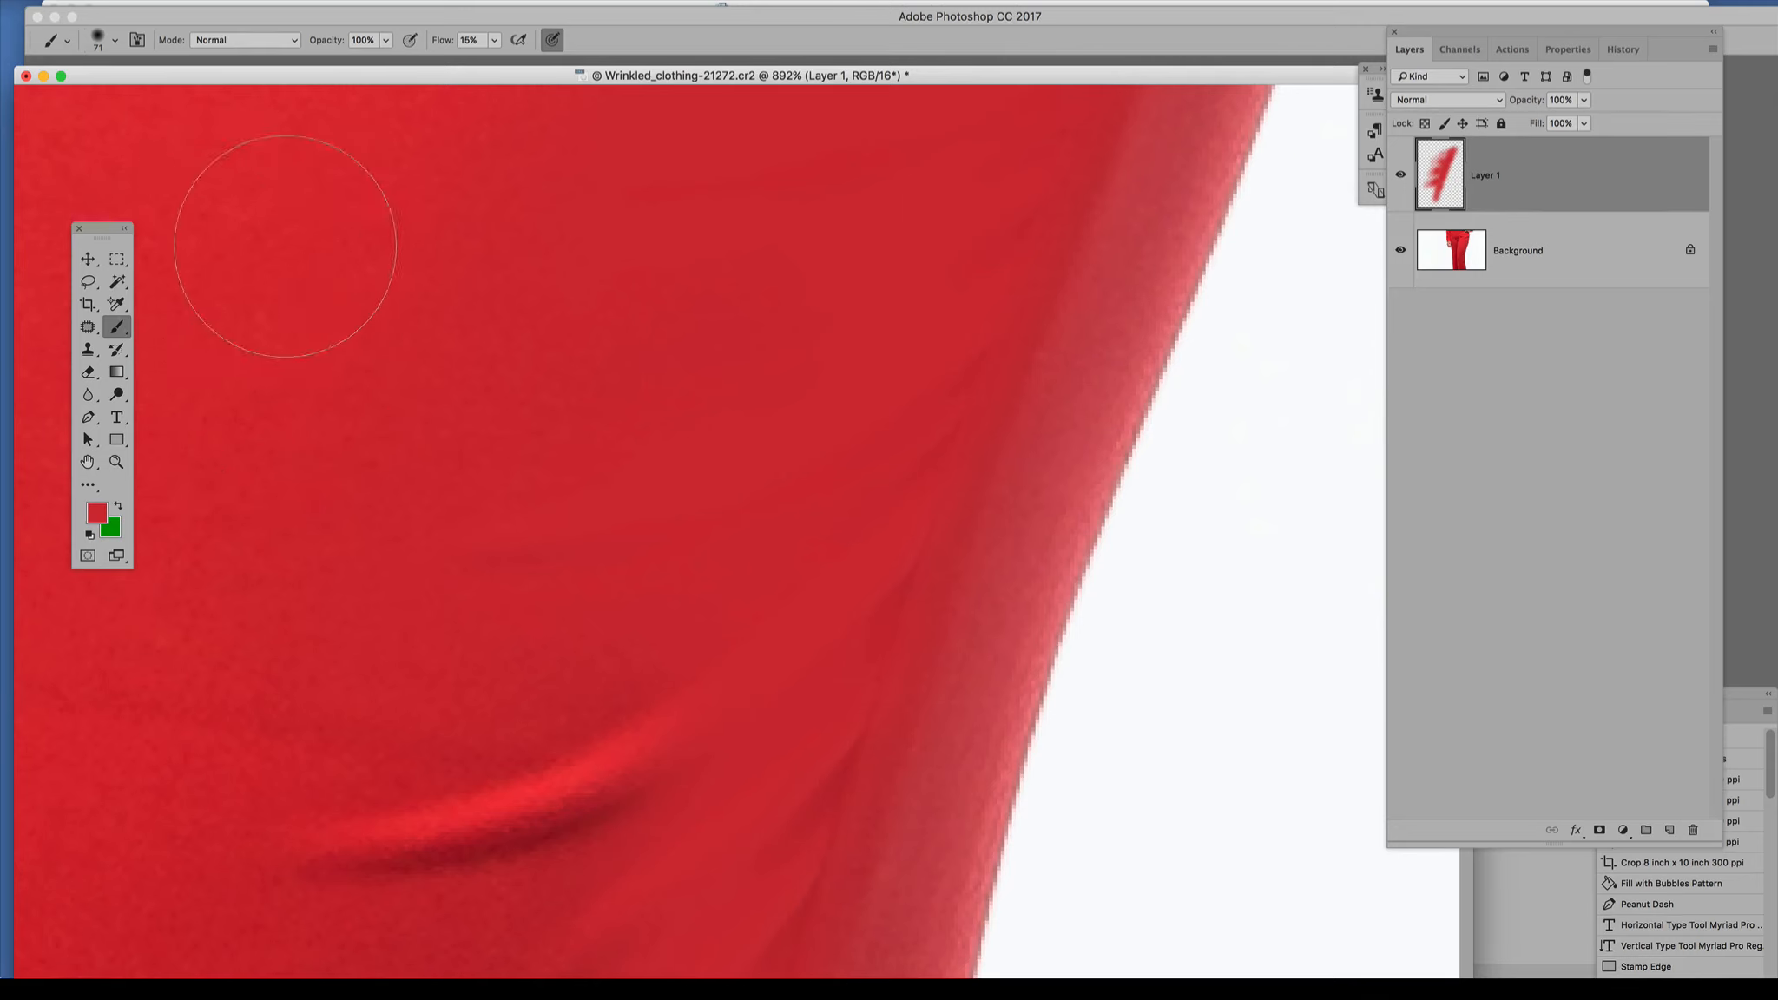
click(1401, 177)
click(1402, 176)
click(1402, 176)
click(1402, 176)
click(1402, 176)
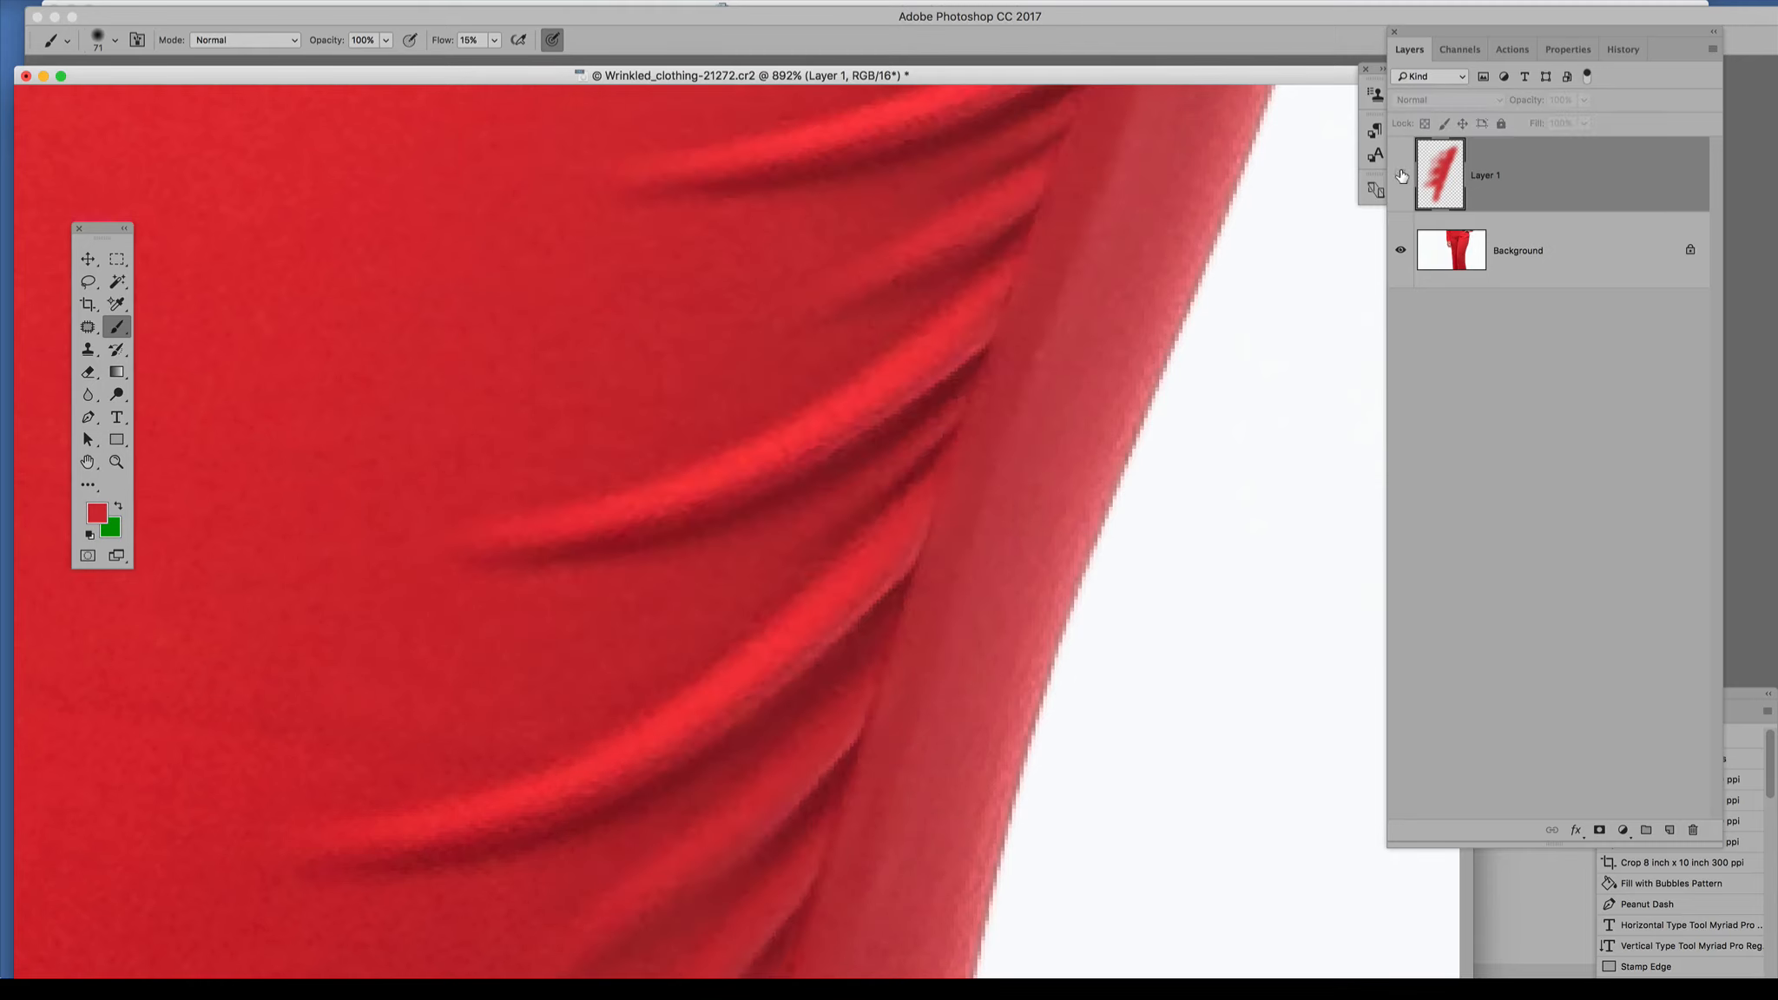
click(1402, 177)
click(1402, 176)
click(1401, 176)
click(1402, 177)
click(1402, 177)
click(1402, 177)
click(1400, 177)
Paint out the remaining creases above and around the knee, resampling nearby reds to match the shading.
scroll(655, 390, down, 5)
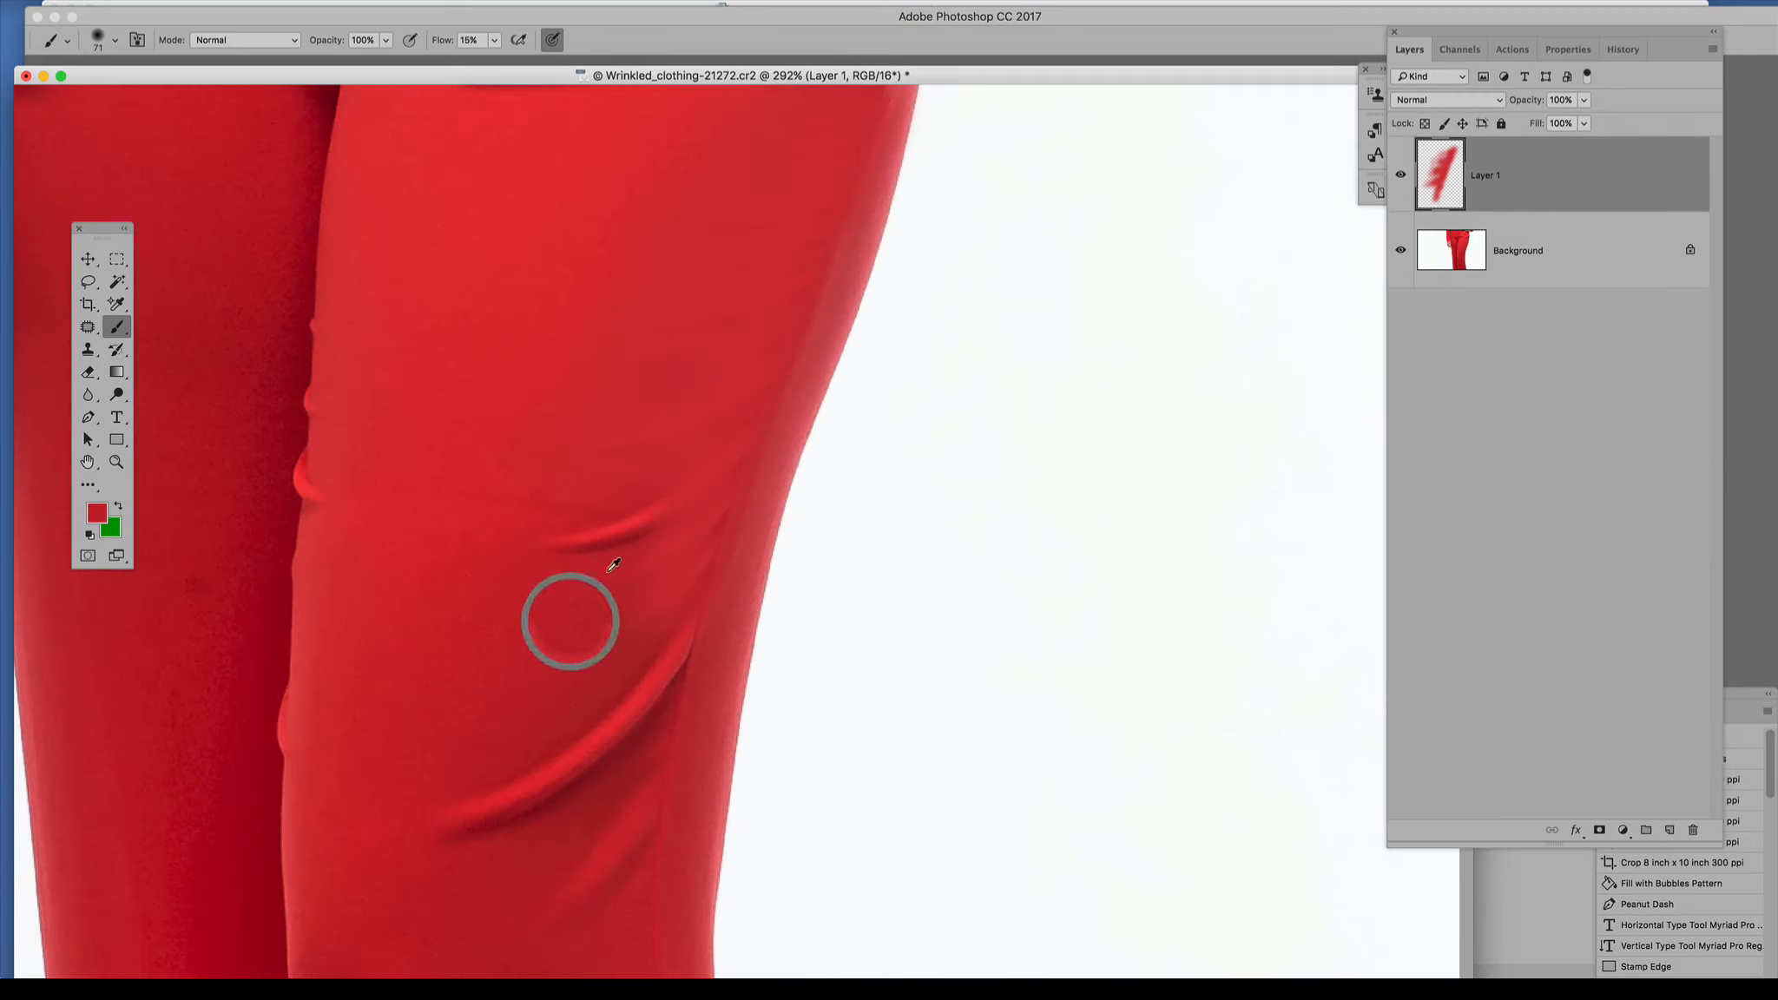
mouse_move(627, 521)
mouse_down()
mouse_move(536, 503)
mouse_move(551, 539)
mouse_up()
alt+click(611, 665)
mouse_move(599, 751)
mouse_down()
mouse_move(457, 813)
mouse_move(536, 766)
mouse_move(655, 627)
mouse_move(665, 652)
mouse_move(650, 584)
mouse_move(718, 498)
mouse_move(707, 518)
mouse_move(729, 435)
mouse_move(663, 602)
mouse_move(605, 560)
mouse_move(600, 411)
mouse_move(571, 548)
mouse_up()
alt+click(738, 349)
alt+click(585, 947)
mouse_move(589, 862)
mouse_down()
mouse_move(620, 830)
mouse_move(609, 865)
mouse_move(620, 826)
mouse_move(584, 903)
mouse_move(588, 877)
mouse_move(619, 900)
mouse_move(637, 714)
mouse_move(527, 800)
mouse_move(555, 767)
mouse_move(451, 803)
mouse_move(493, 802)
mouse_move(658, 712)
mouse_move(644, 734)
mouse_move(647, 687)
mouse_up()
alt+click(627, 599)
alt+click(675, 576)
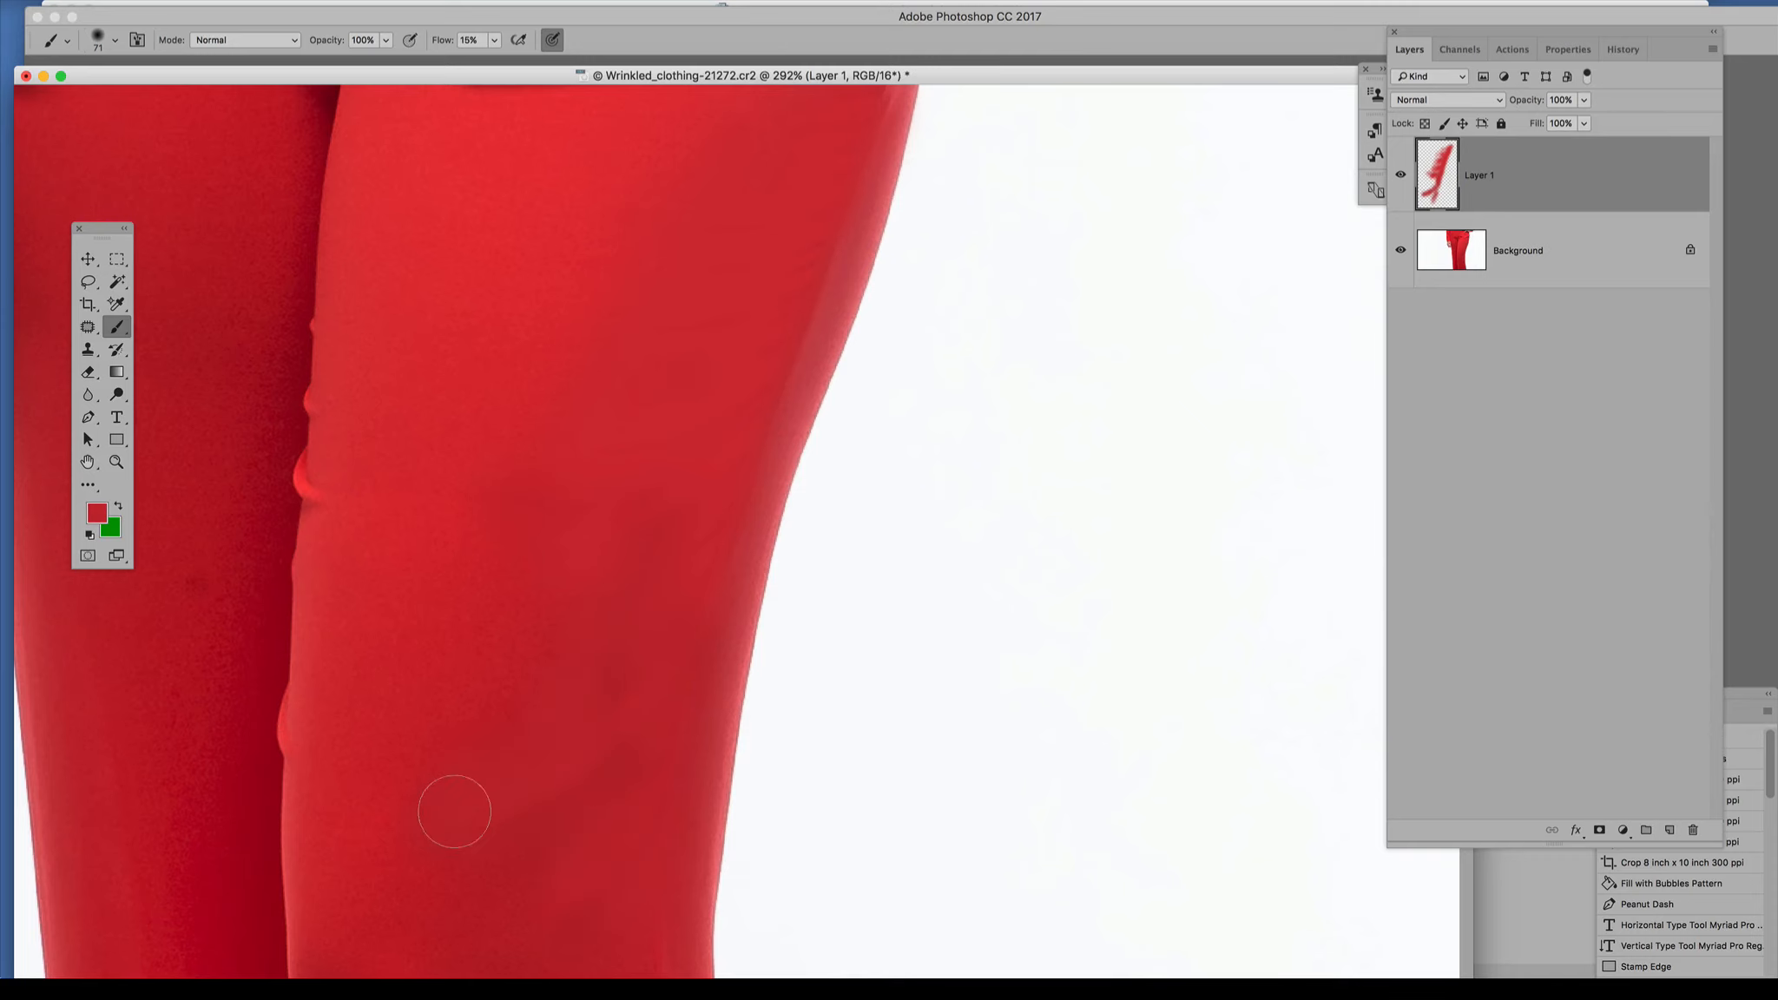
mouse_move(454, 812)
mouse_down()
mouse_move(566, 746)
mouse_move(633, 642)
mouse_move(605, 683)
mouse_move(660, 495)
mouse_up()
Paint over the long curved fold across the upper thigh and blend it into the surrounding red fabric.
drag(744, 295, 745, 575)
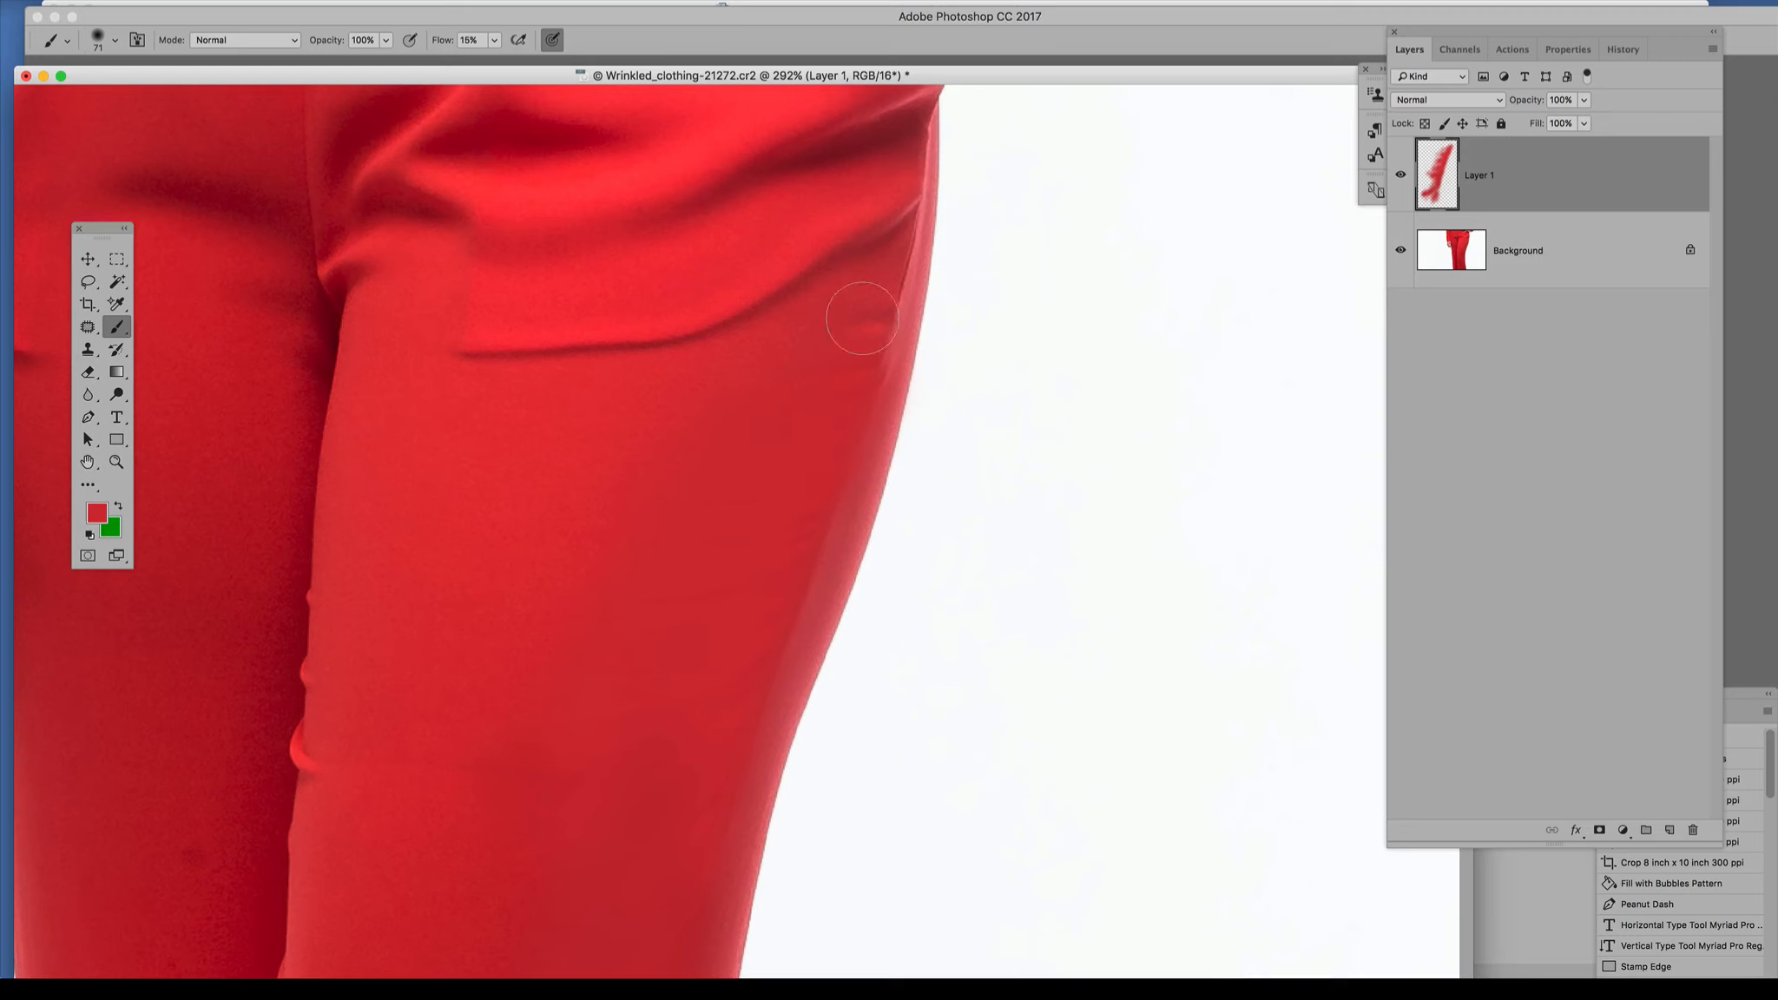
mouse_move(862, 318)
mouse_down()
mouse_move(518, 338)
mouse_move(553, 353)
mouse_move(568, 416)
mouse_move(570, 356)
mouse_up()
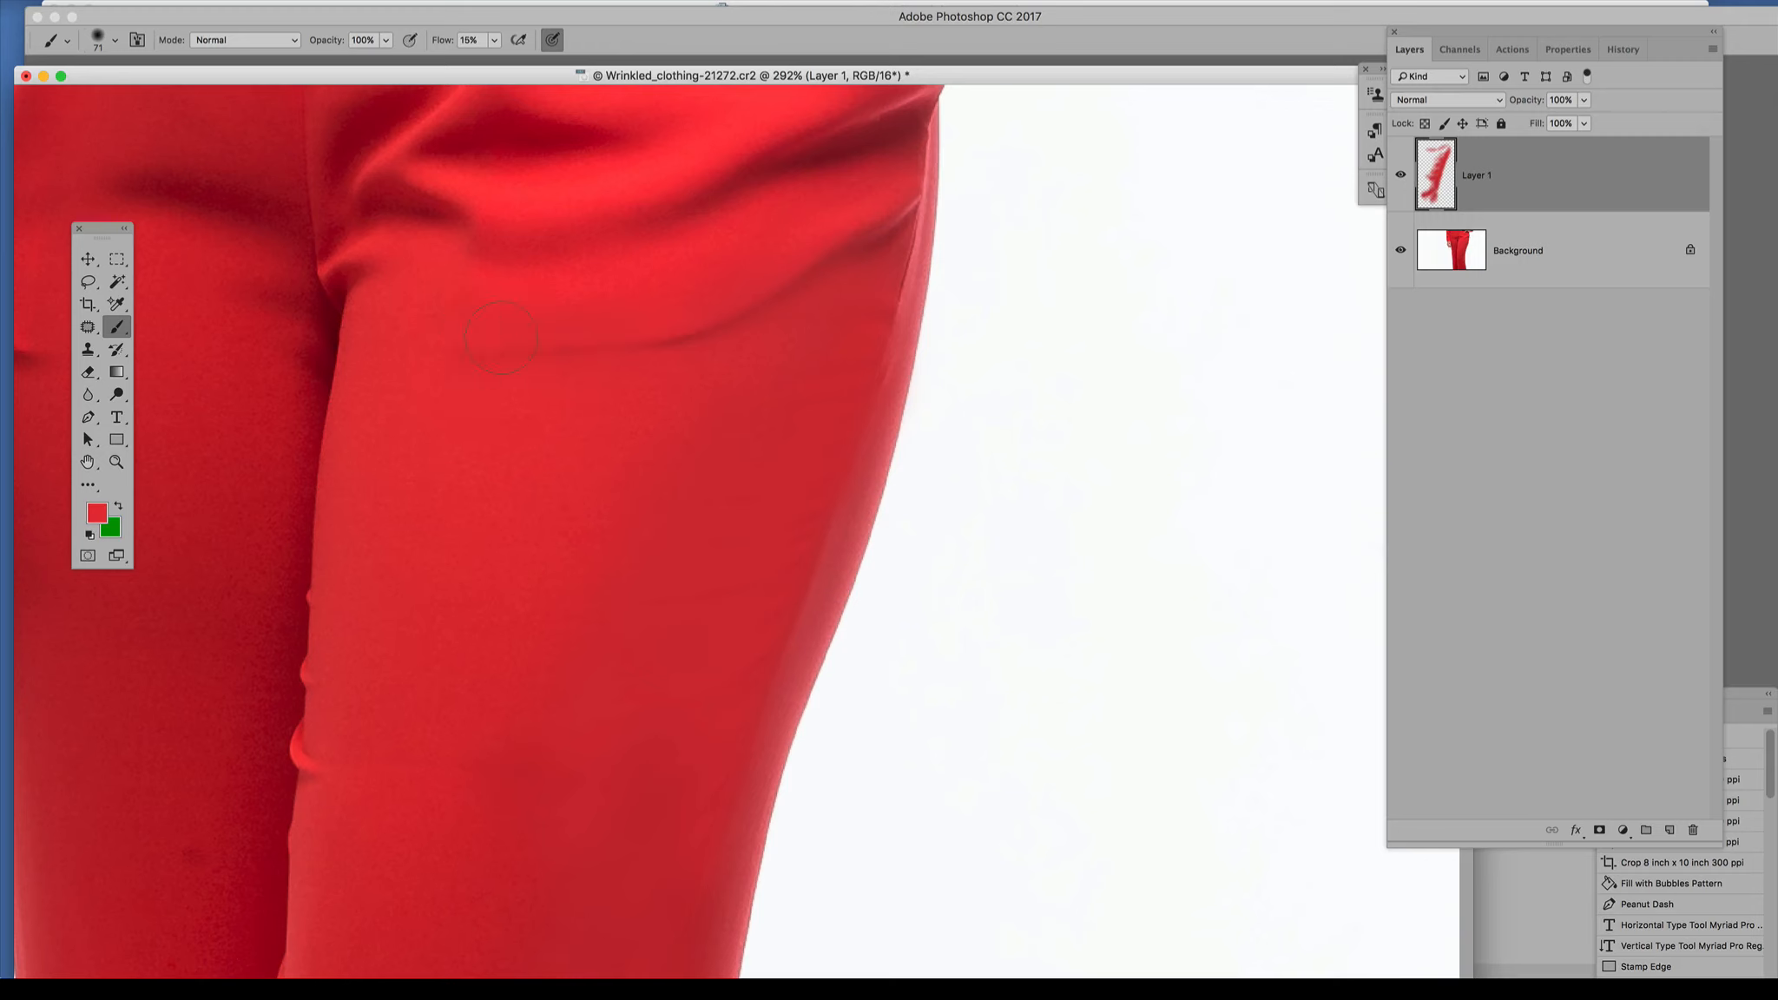
mouse_move(585, 343)
mouse_down()
mouse_move(721, 329)
mouse_move(893, 222)
mouse_move(877, 229)
mouse_move(879, 213)
mouse_move(771, 293)
mouse_move(604, 332)
mouse_move(695, 319)
mouse_move(649, 356)
mouse_move(468, 355)
mouse_move(567, 360)
mouse_move(743, 314)
mouse_up()
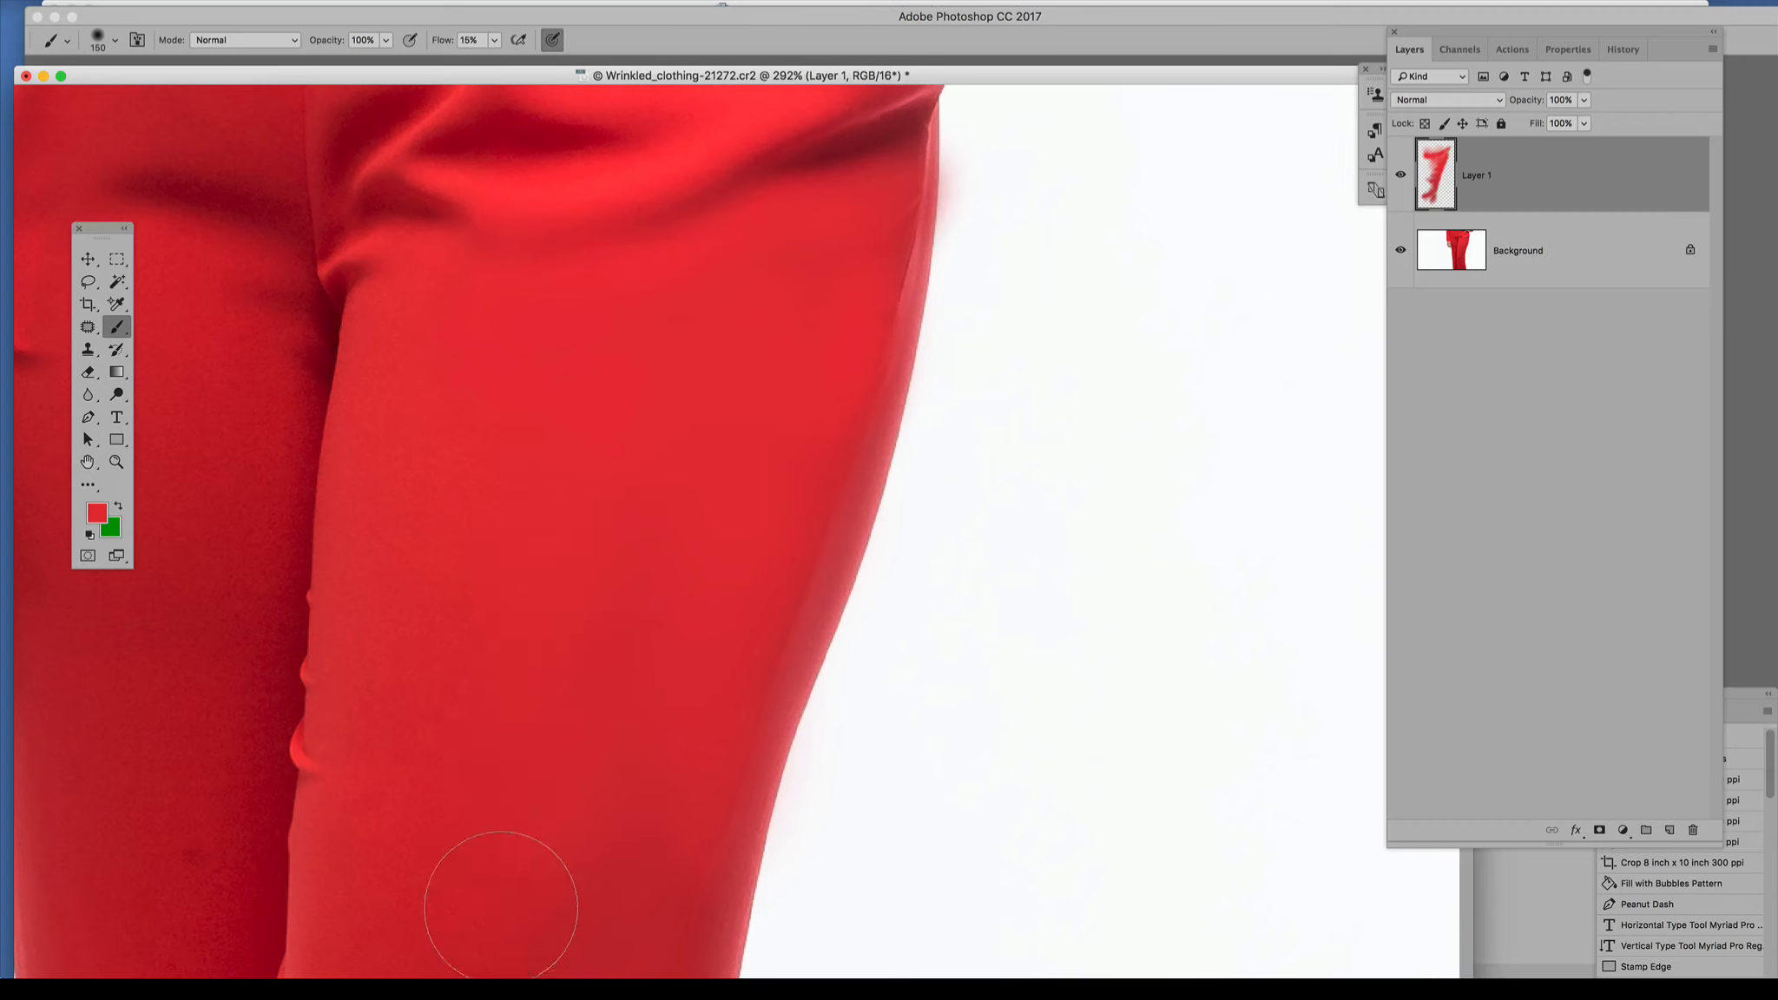
drag(607, 722, 712, 410)
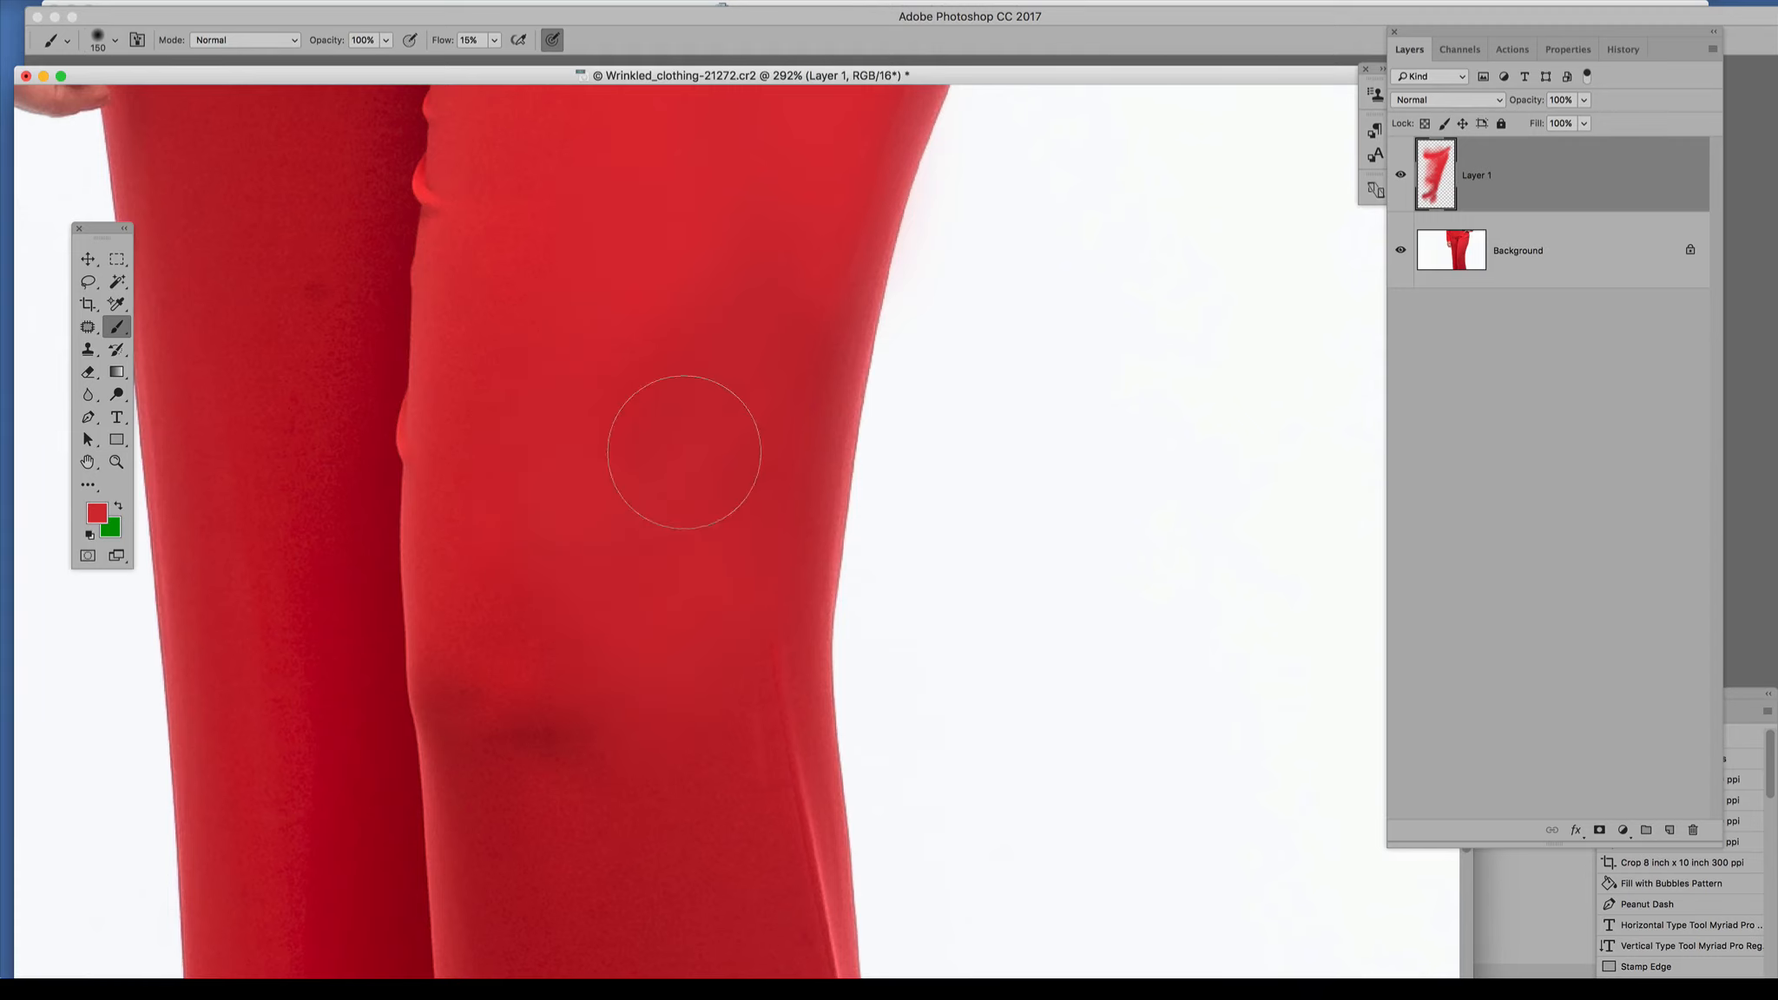
Compare the retouched trousers with the original by toggling Layer 1, in full view and close up on the fabric texture.
key(super+0)
key(super+0)
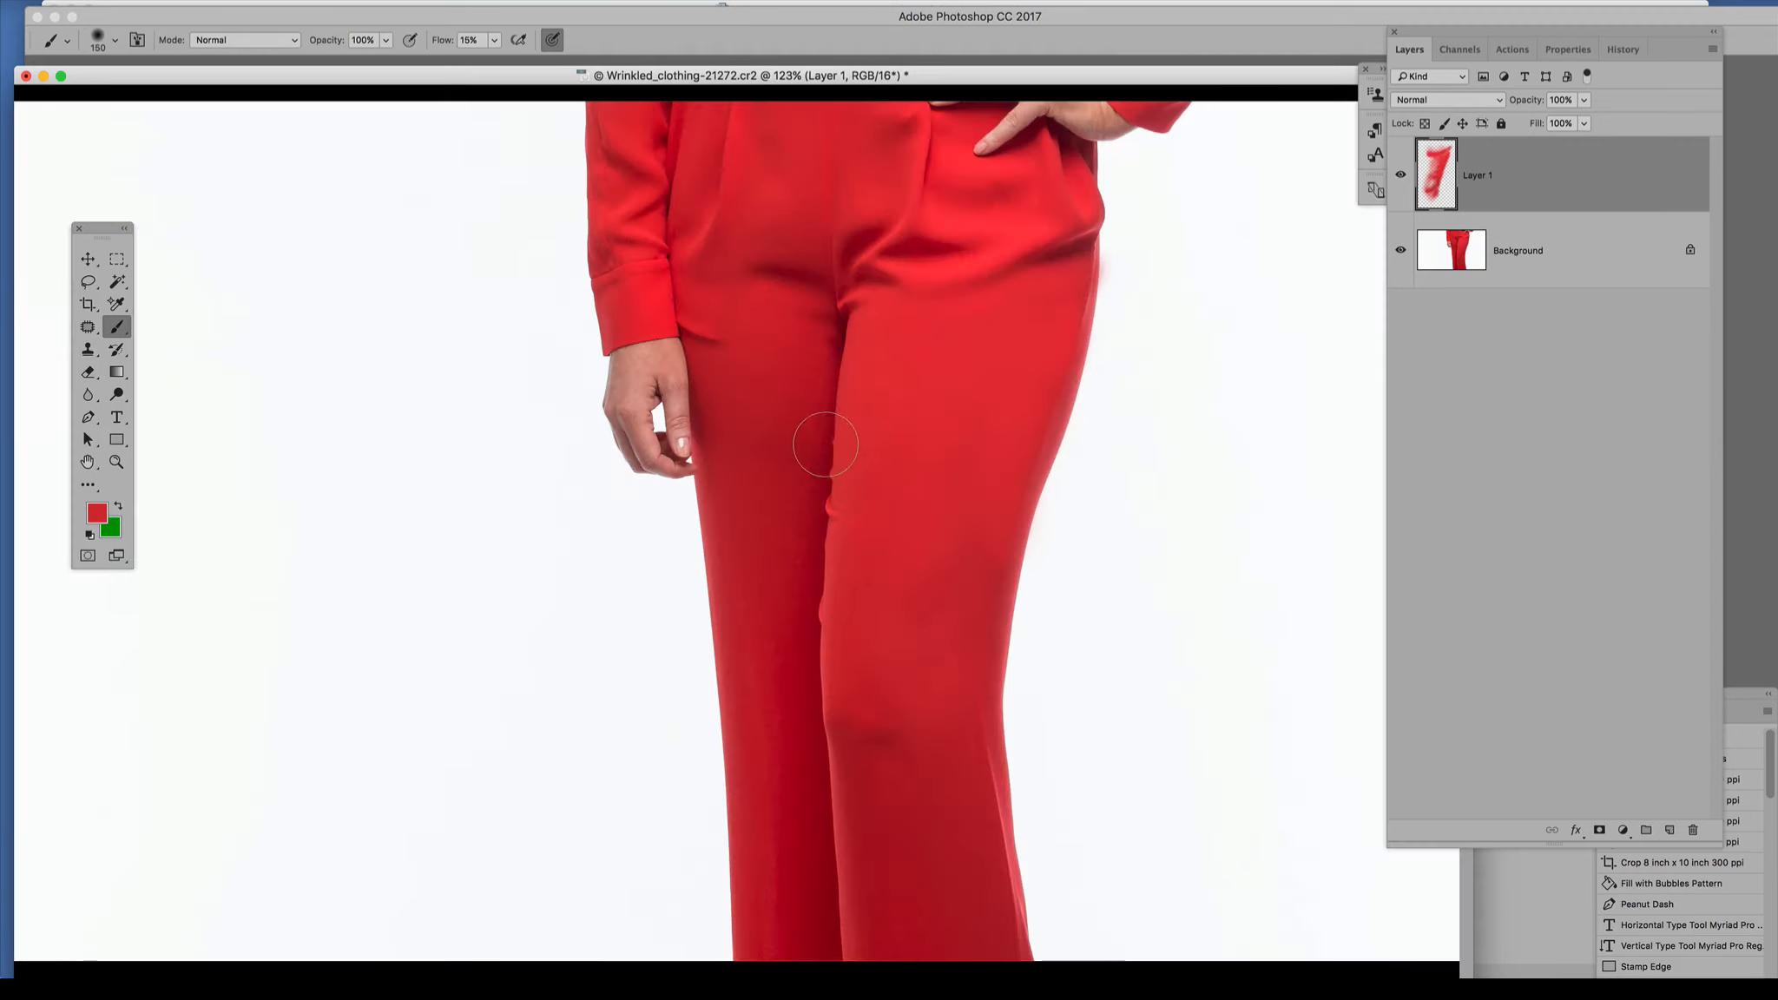
click(1402, 175)
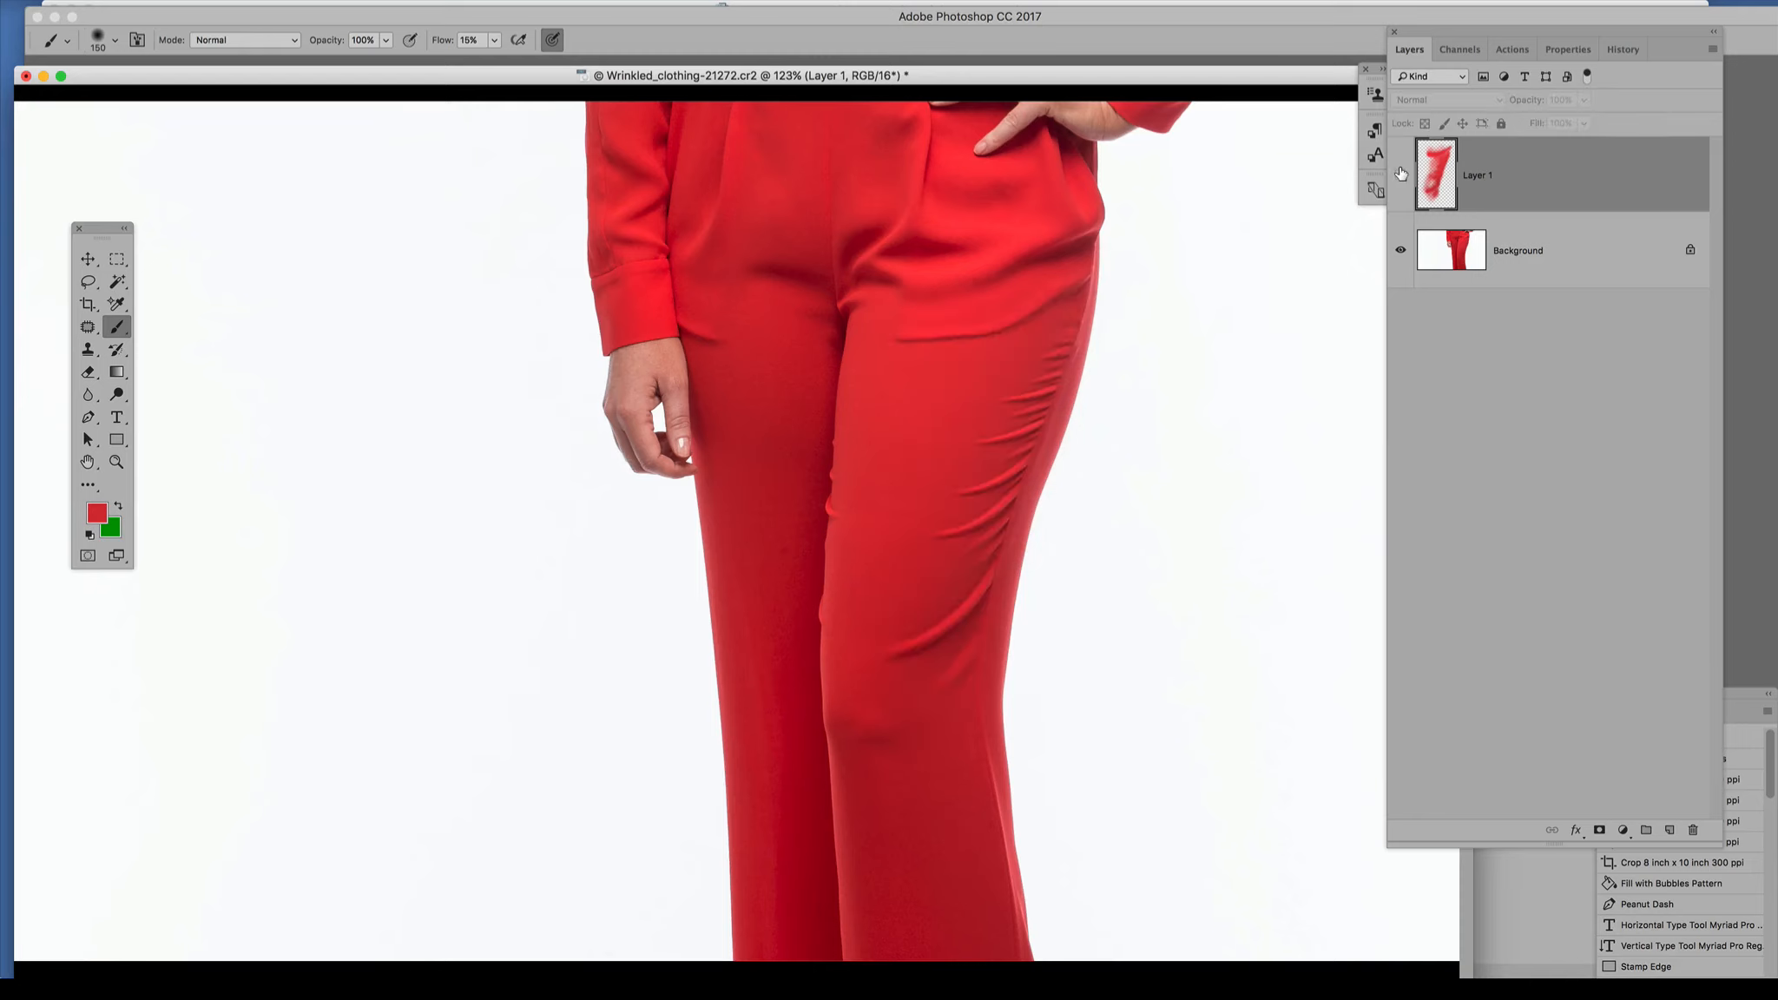
click(1401, 175)
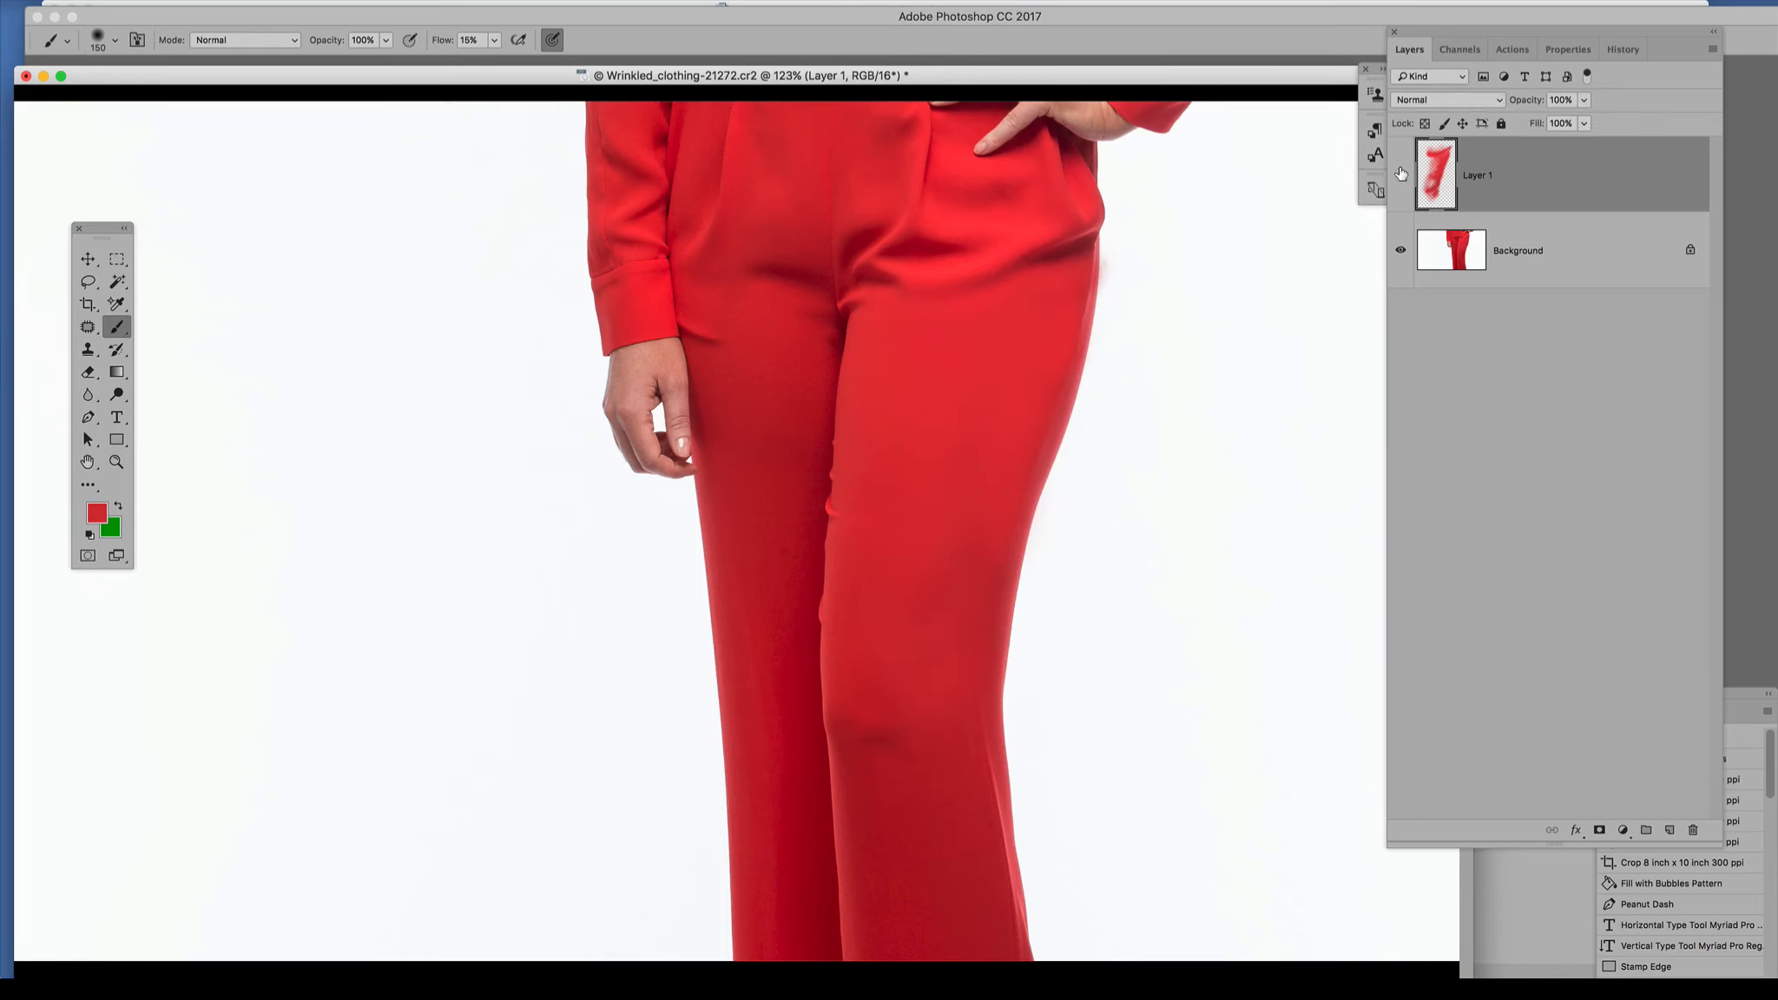
click(1401, 175)
click(1402, 175)
scroll(1123, 440, up, 6)
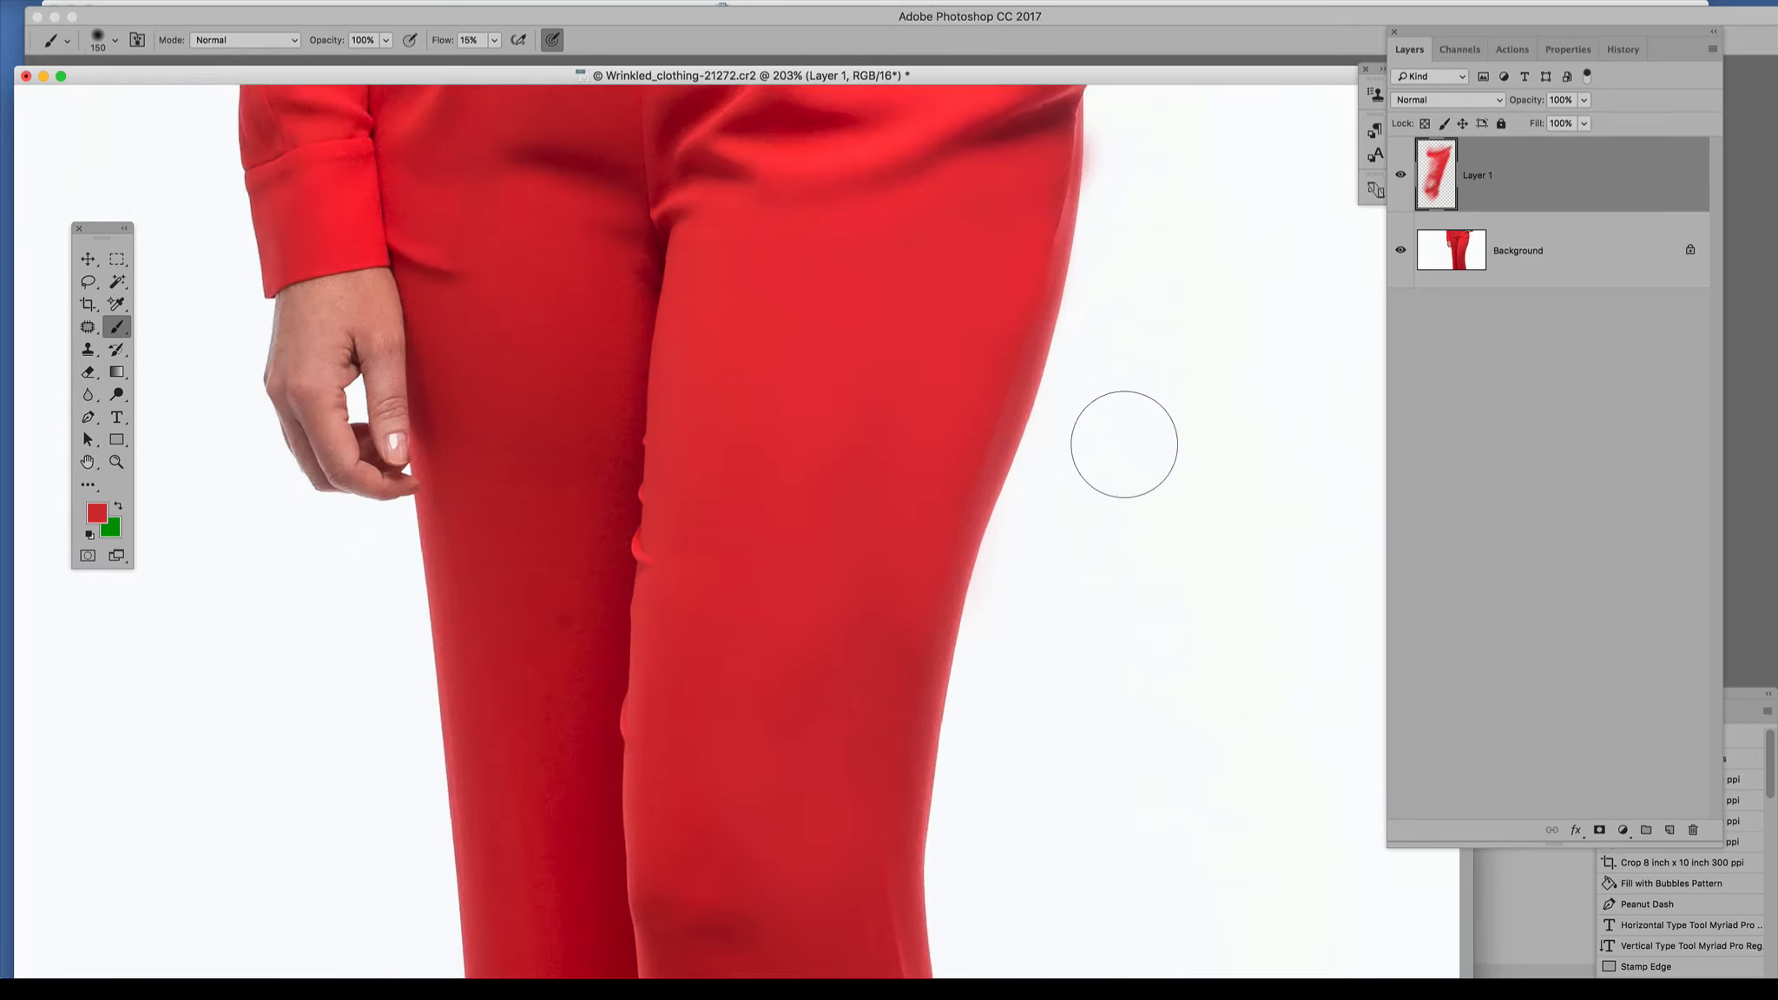
click(1400, 175)
click(1401, 175)
scroll(787, 358, up, 3)
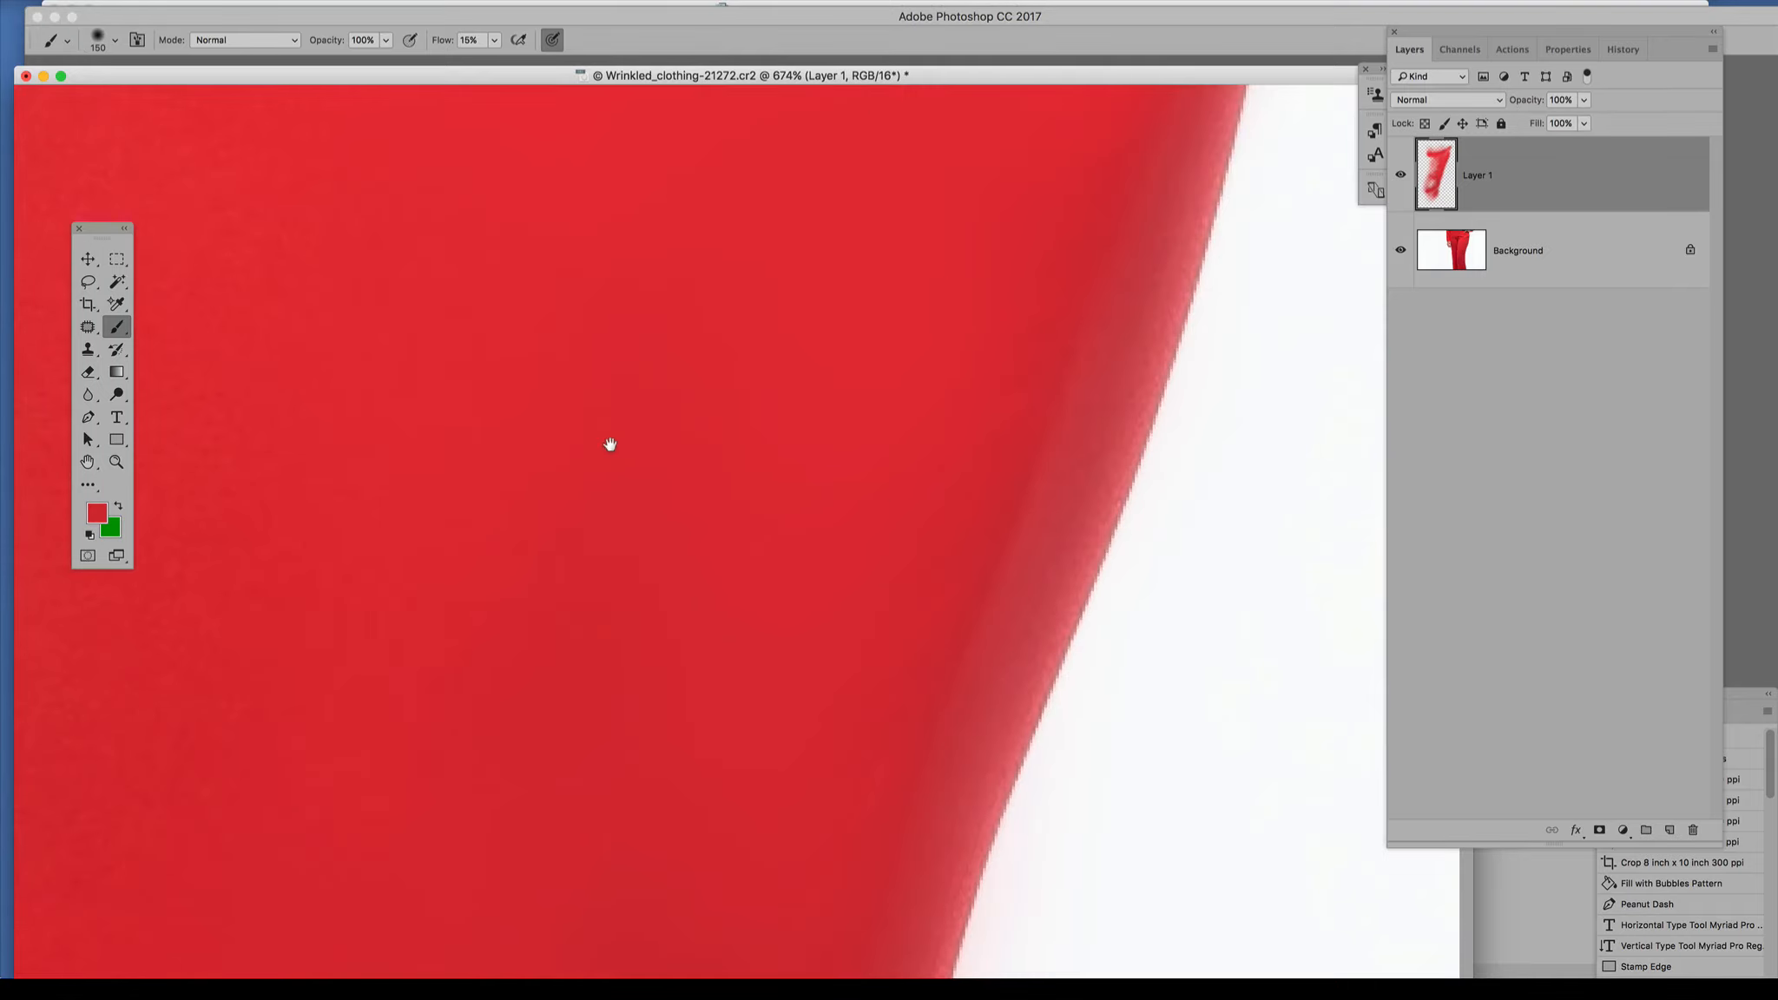
drag(608, 445, 865, 452)
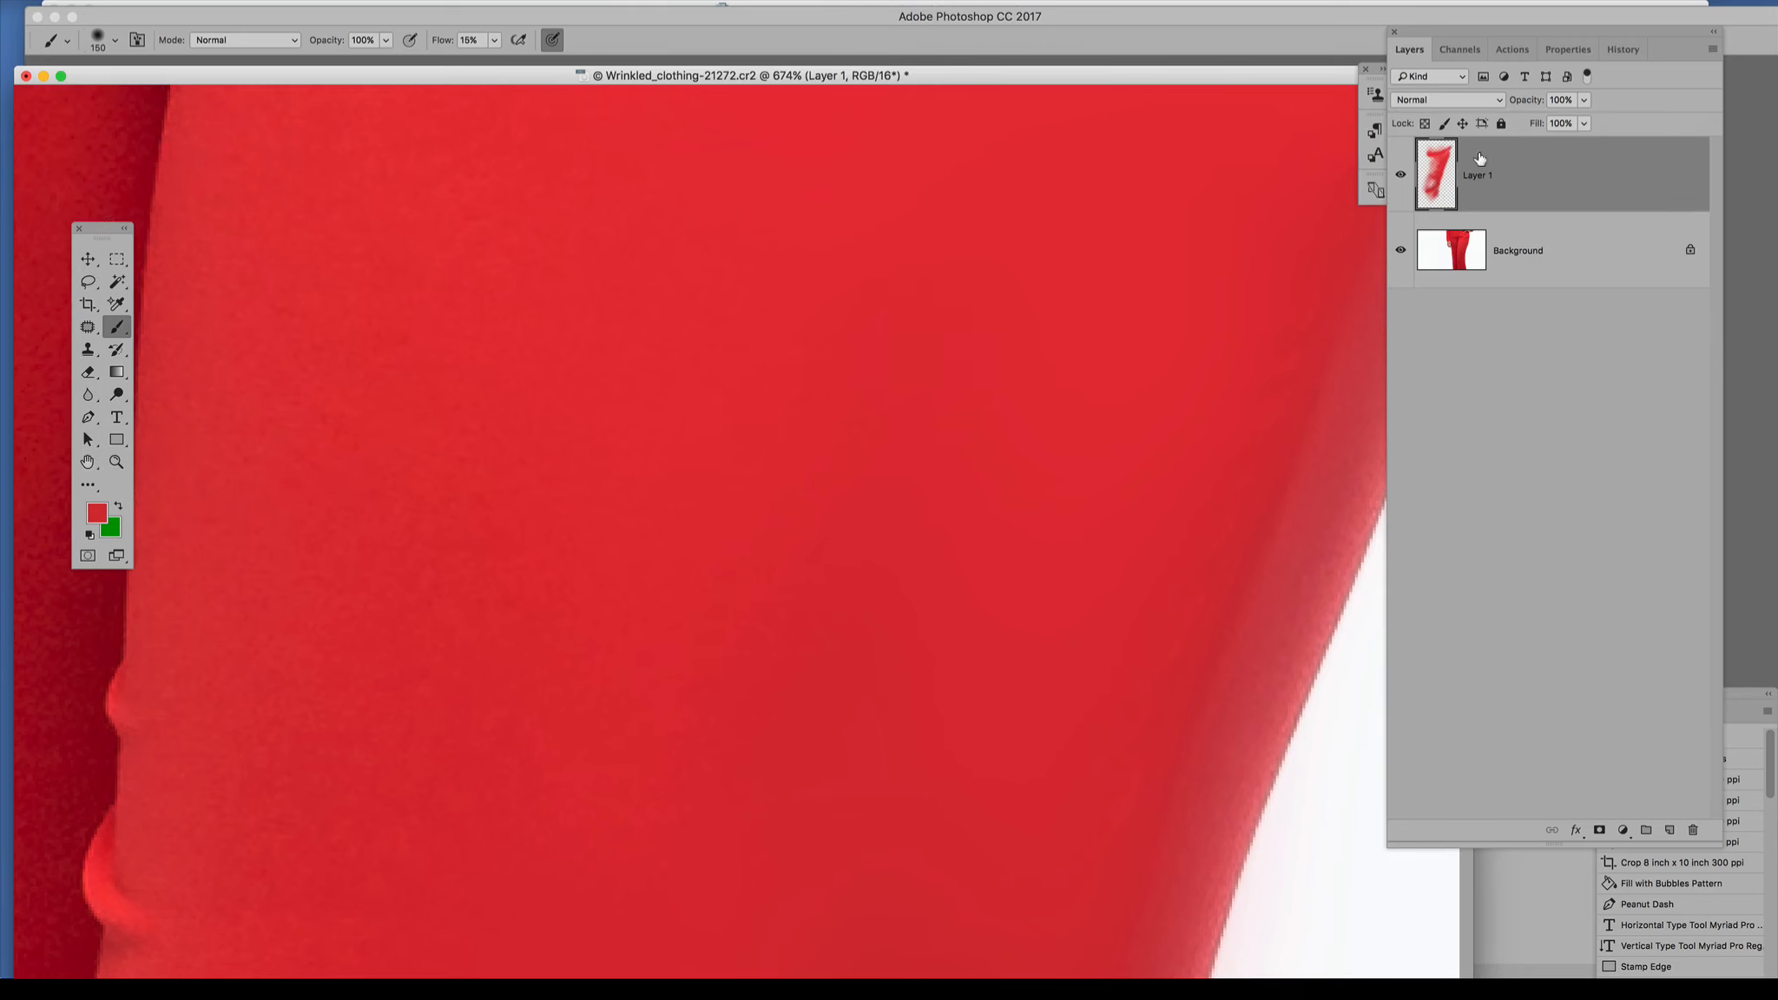
click(1399, 175)
mouse_move(1040, 456)
mouse_down()
mouse_move(568, 738)
mouse_move(838, 833)
mouse_move(907, 830)
mouse_up()
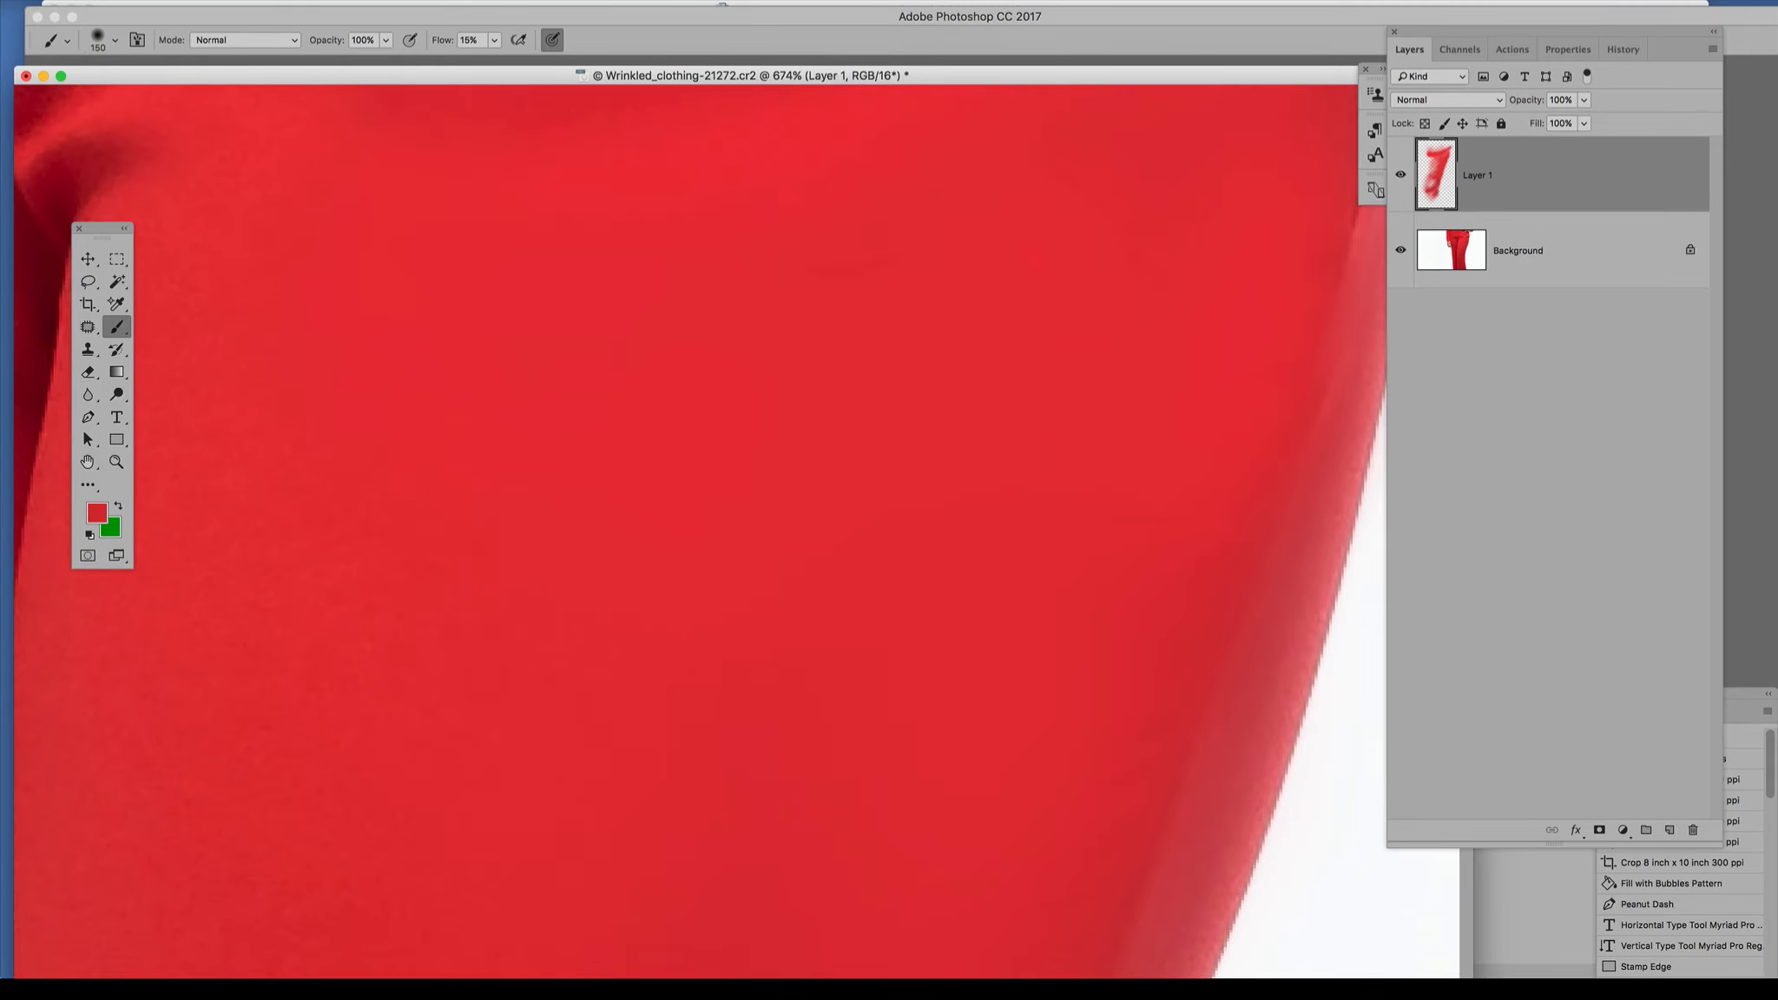
Open the Add Noise filter on Layer 1 and preview different amounts of monochromatic Gaussian noise, from very strong down to 0.31%.
click(427, 1)
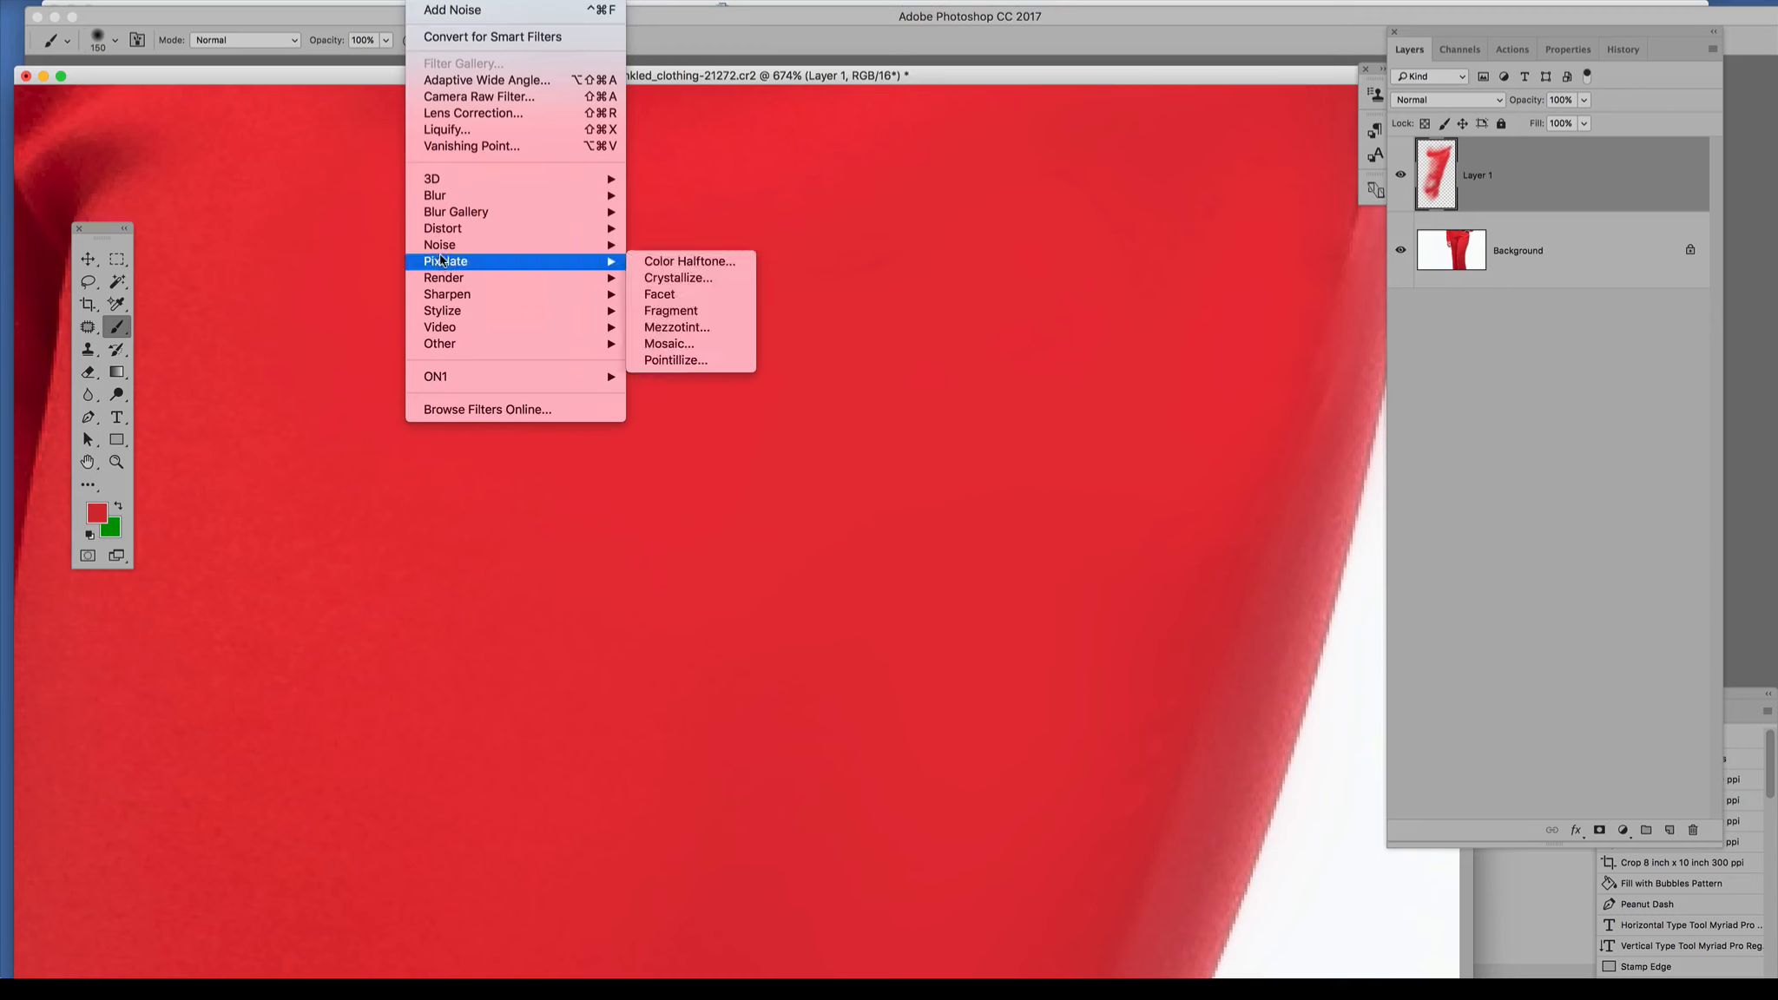
mouse_move(555, 245)
click(711, 245)
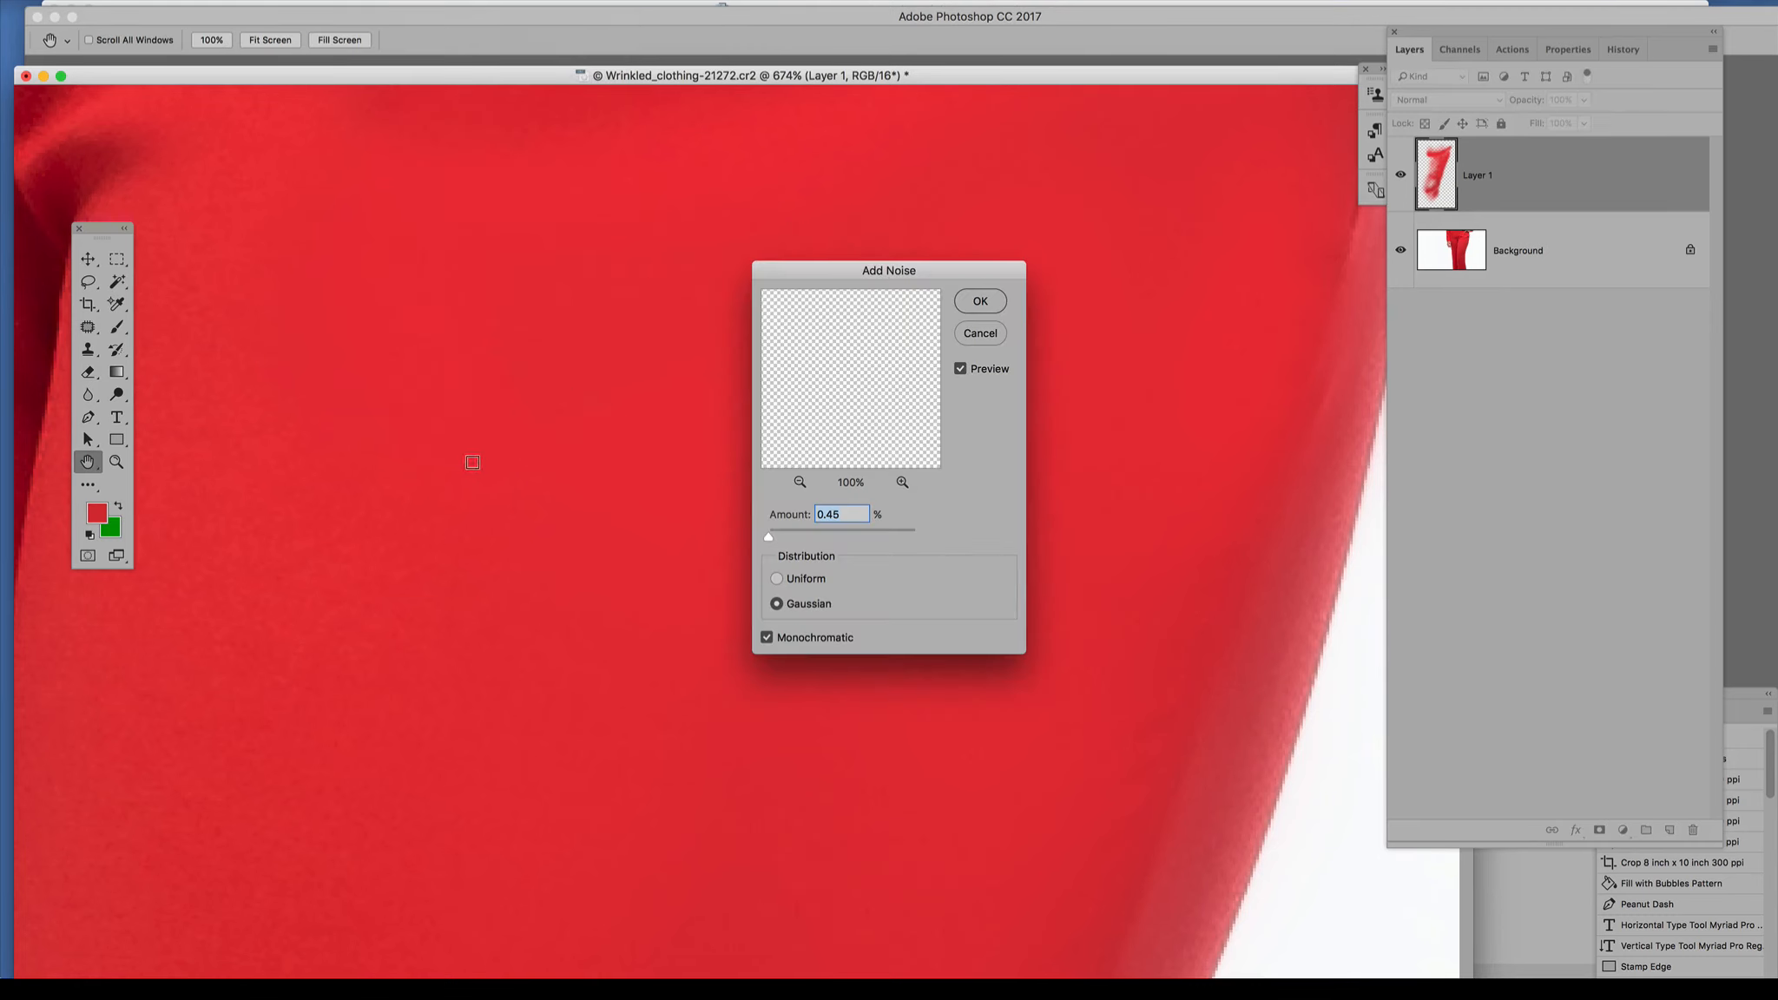
click(447, 556)
drag(768, 539, 821, 540)
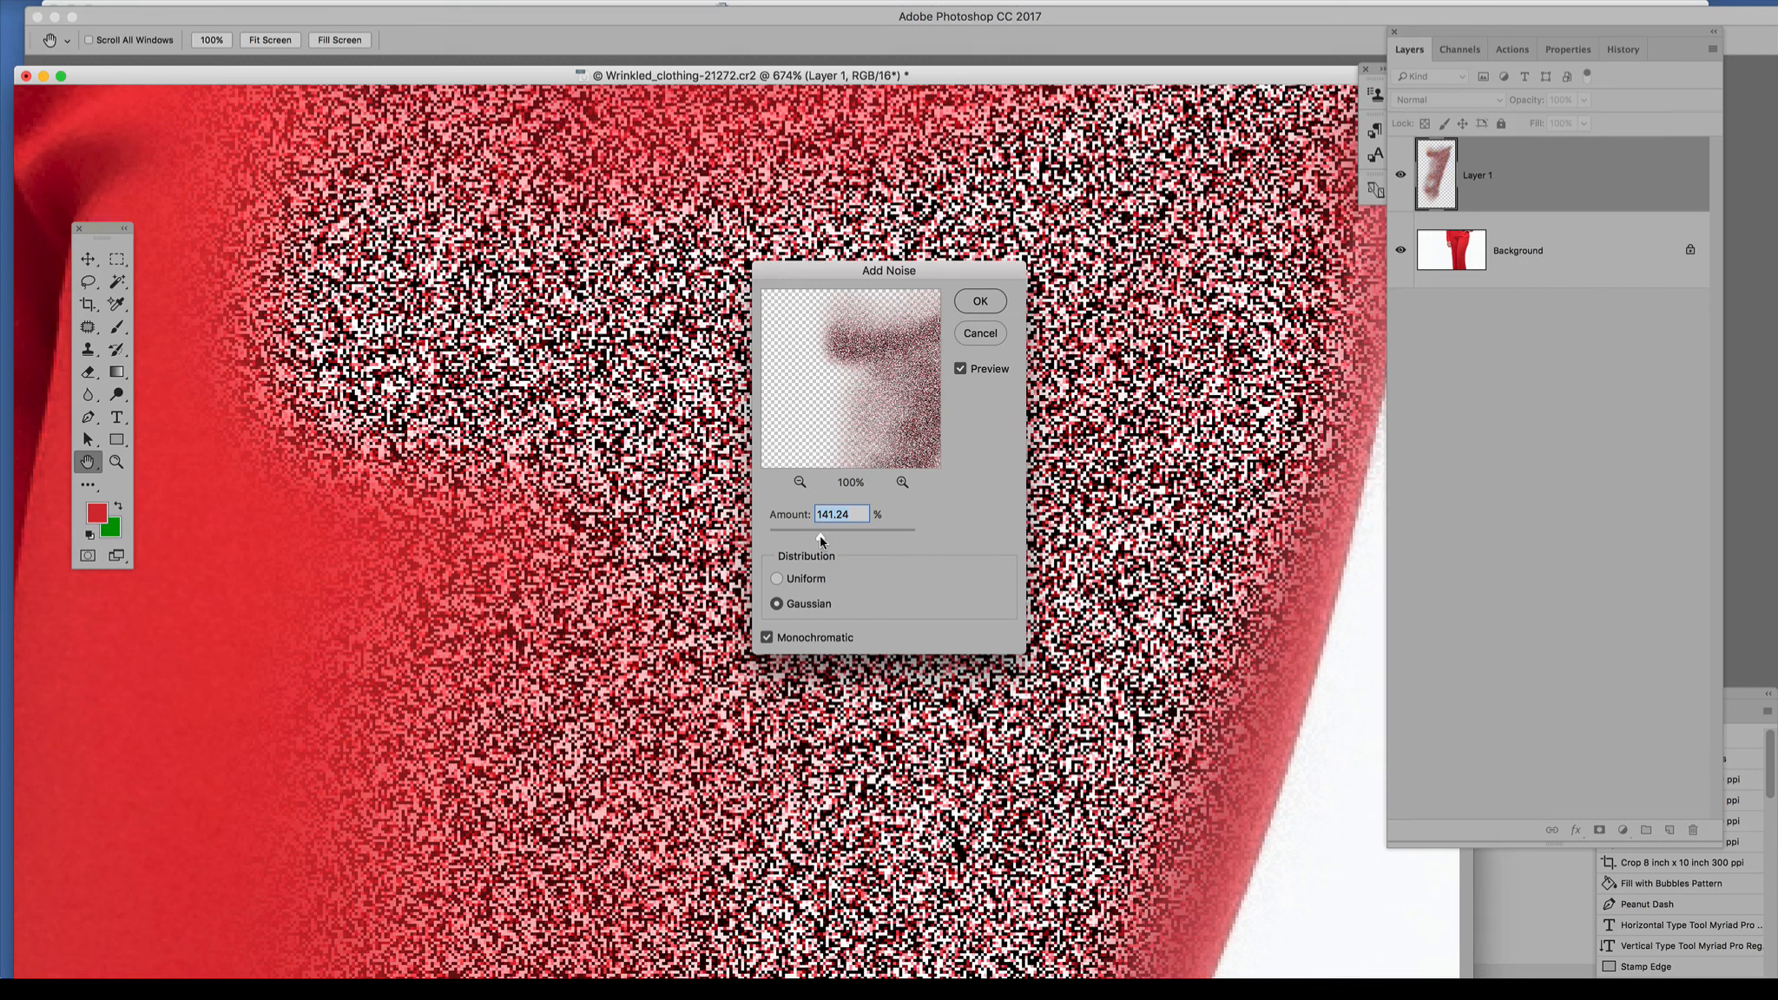
drag(822, 540, 789, 540)
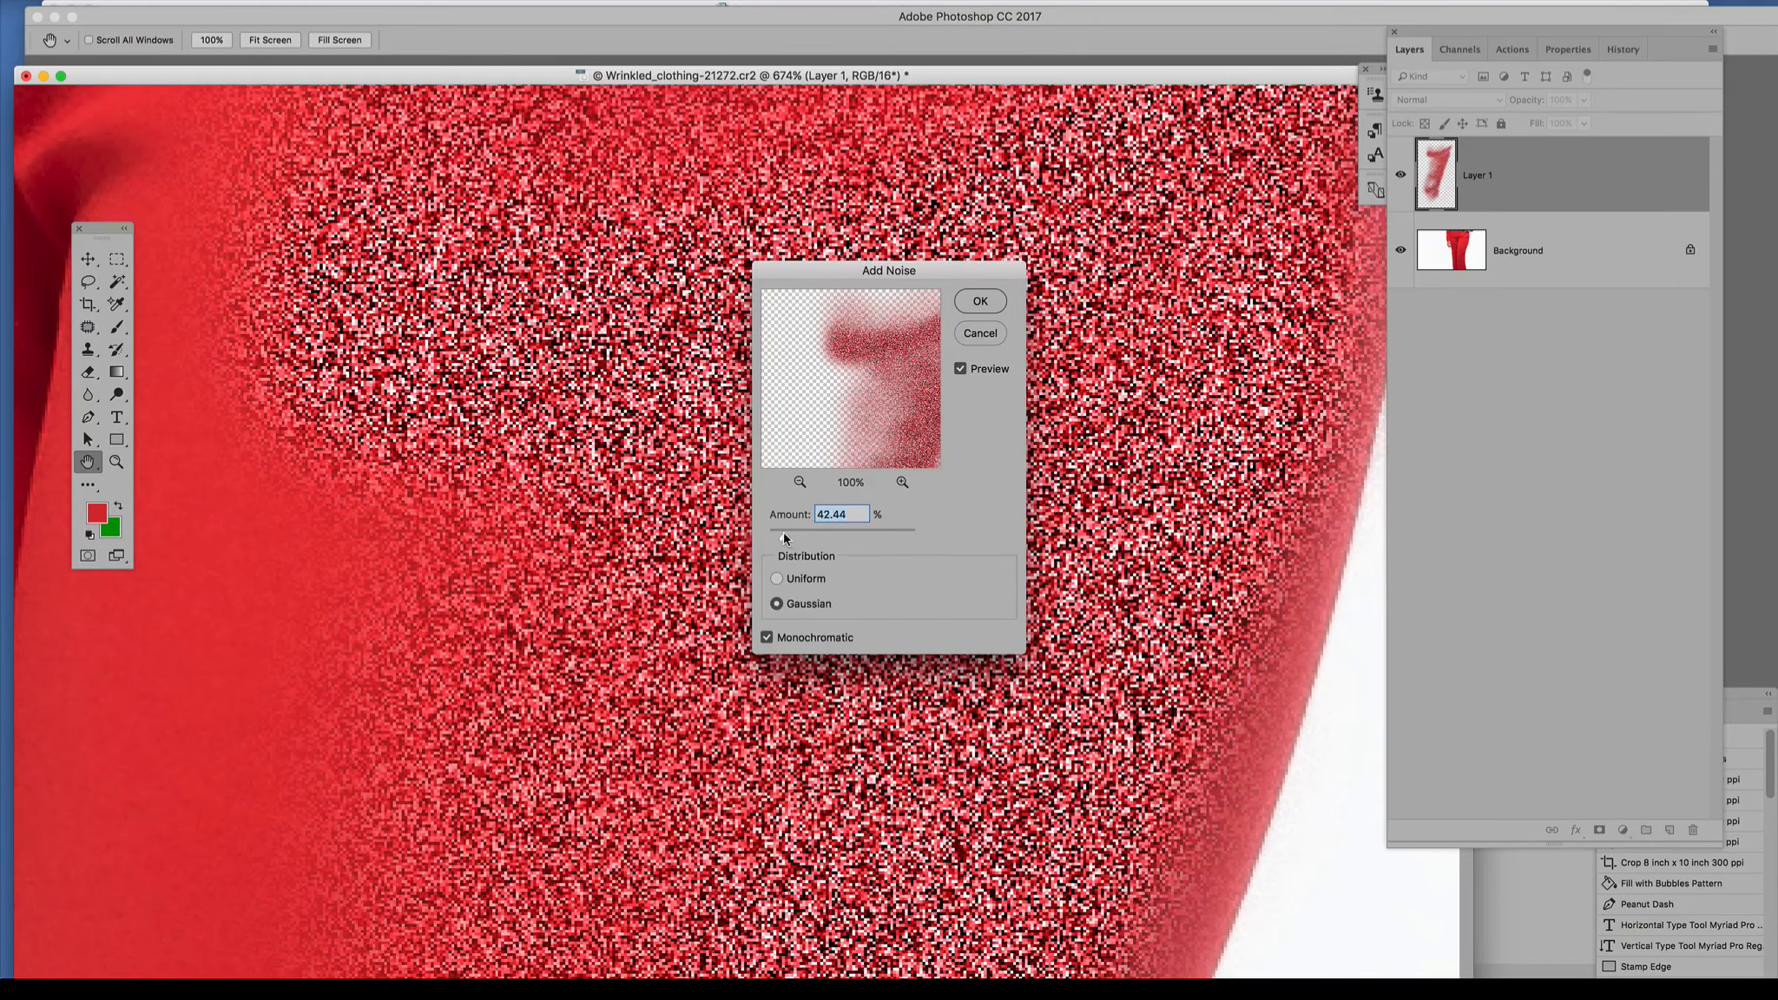
drag(781, 538, 771, 537)
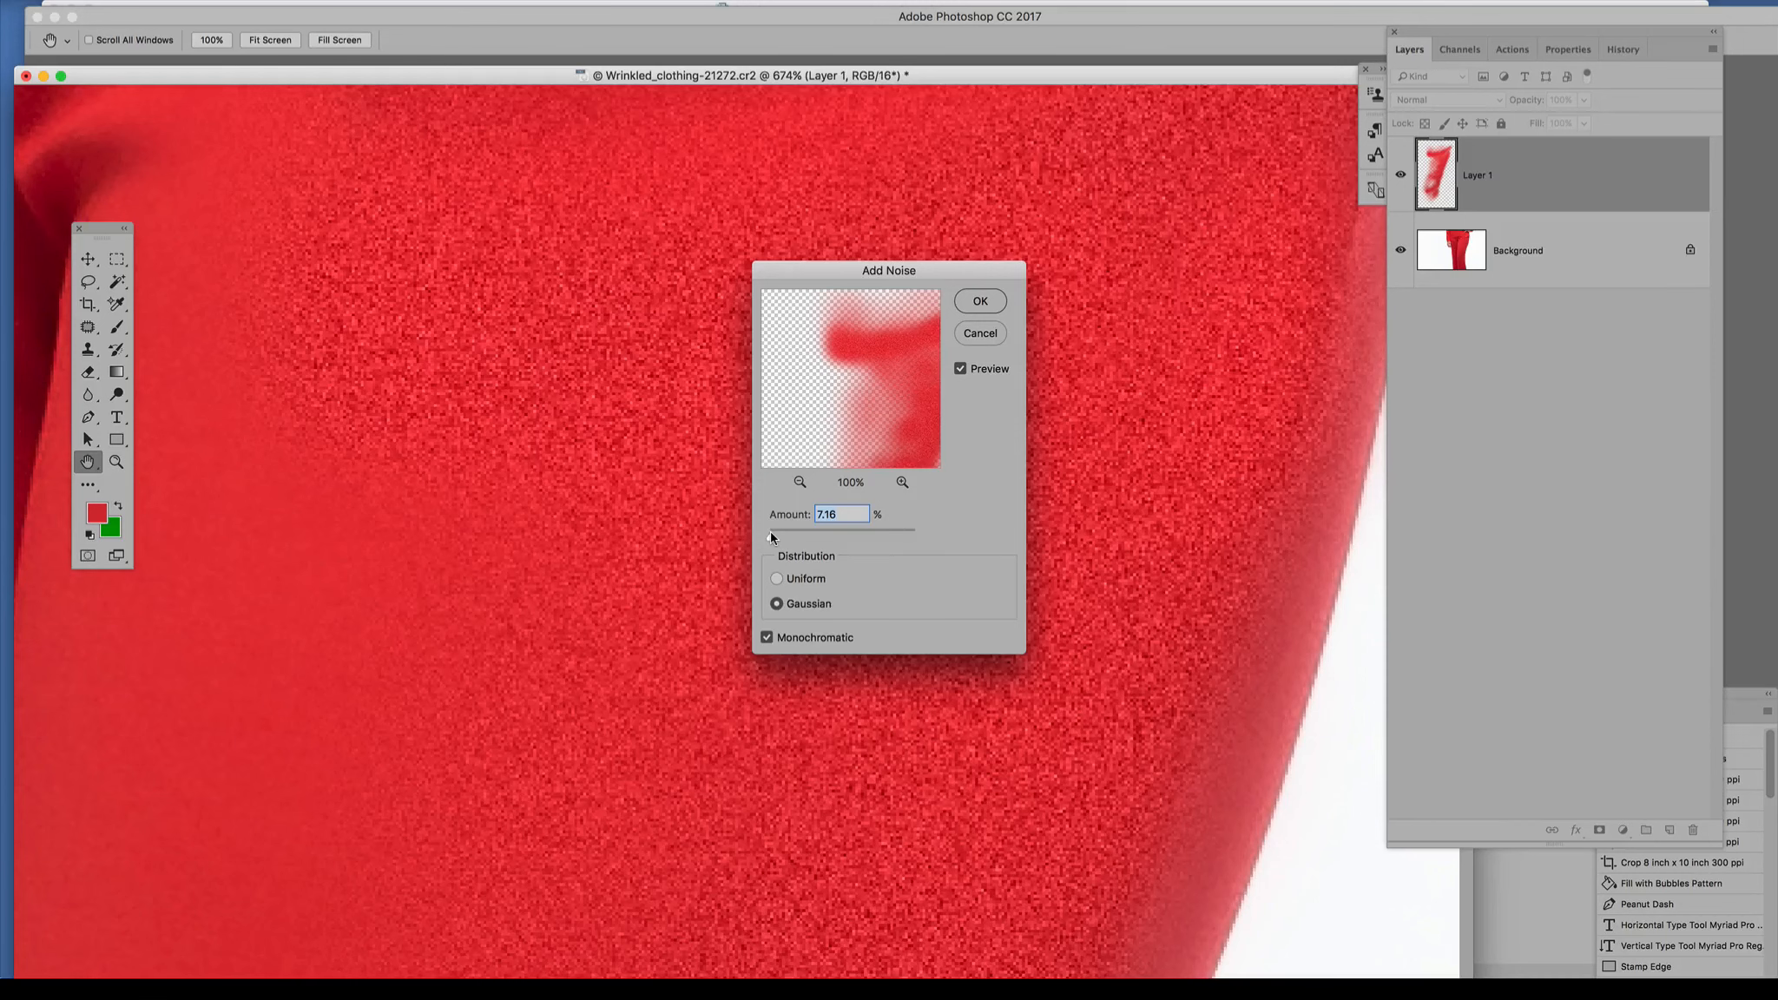
drag(771, 539, 773, 539)
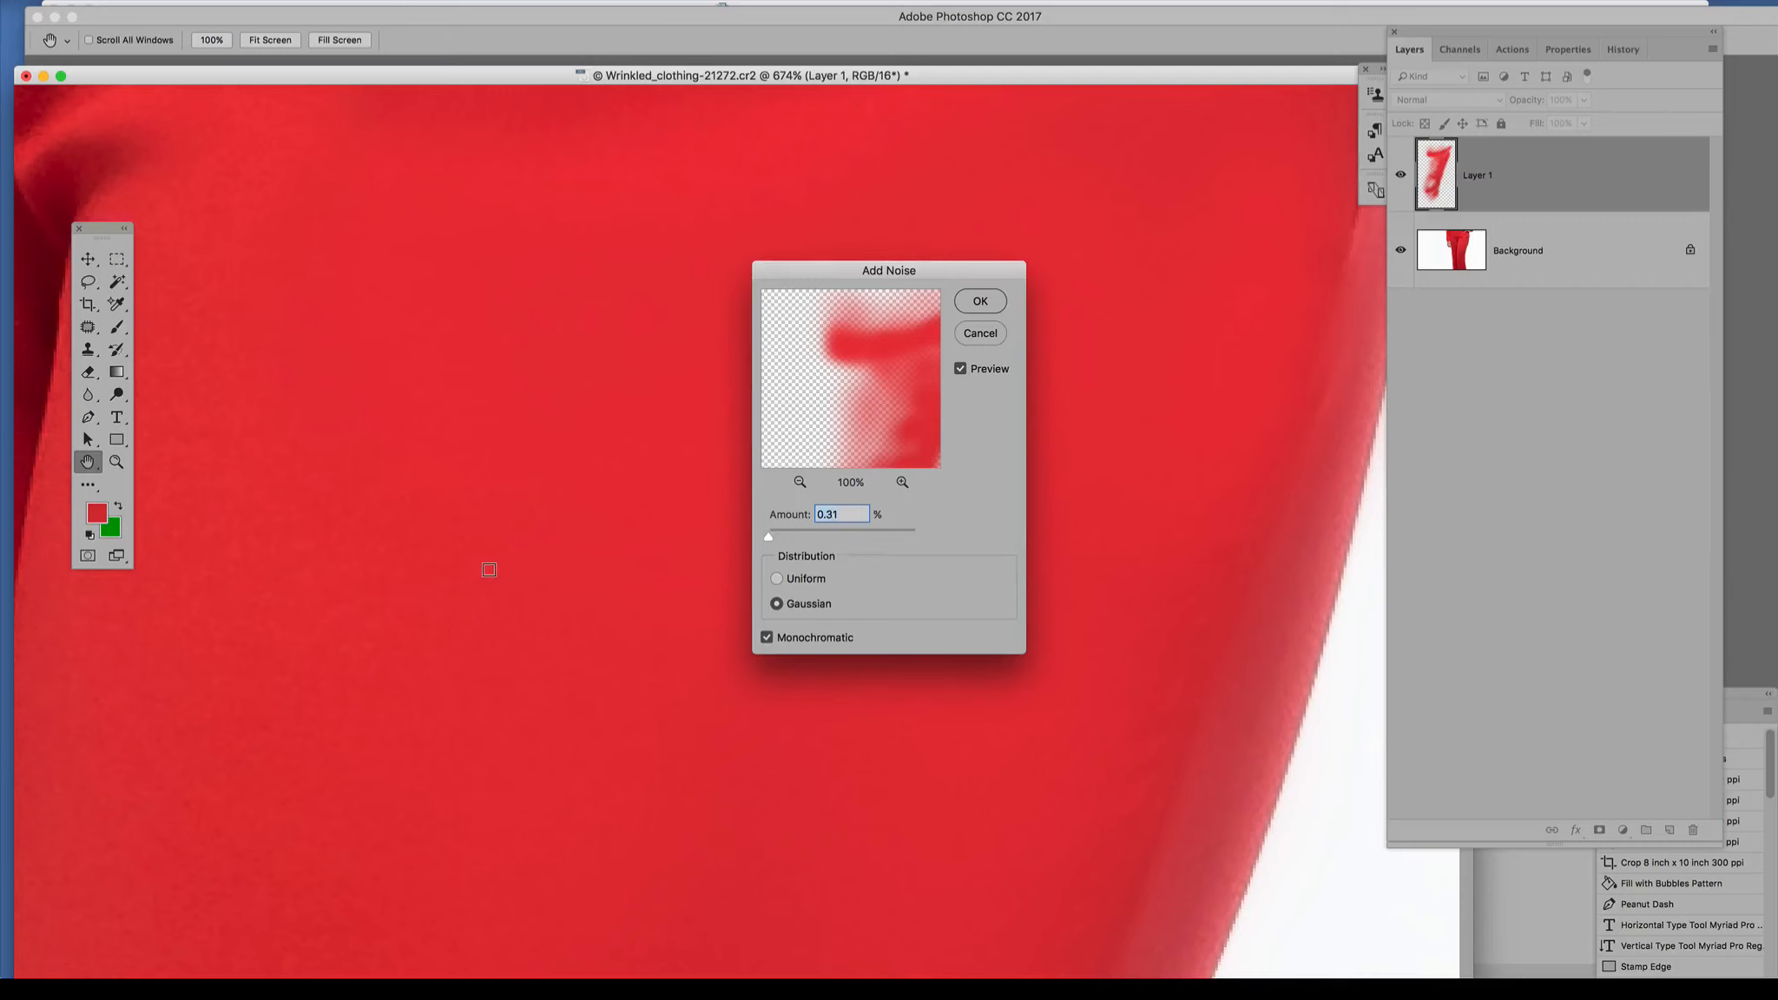
Raise the noise amount in small increments to match the fabric grain, apply the filter, and return to the Brush tool.
key(Up)
key(Up)
key(Up)
key(Up)
key(Up)
key(Up)
key(Up)
key(Up)
key(Up)
key(Up)
click(981, 301)
key(b)
Compare the noise-textured retouch with the original trousers by hiding and showing Layer 1.
scroll(998, 339, down, 5)
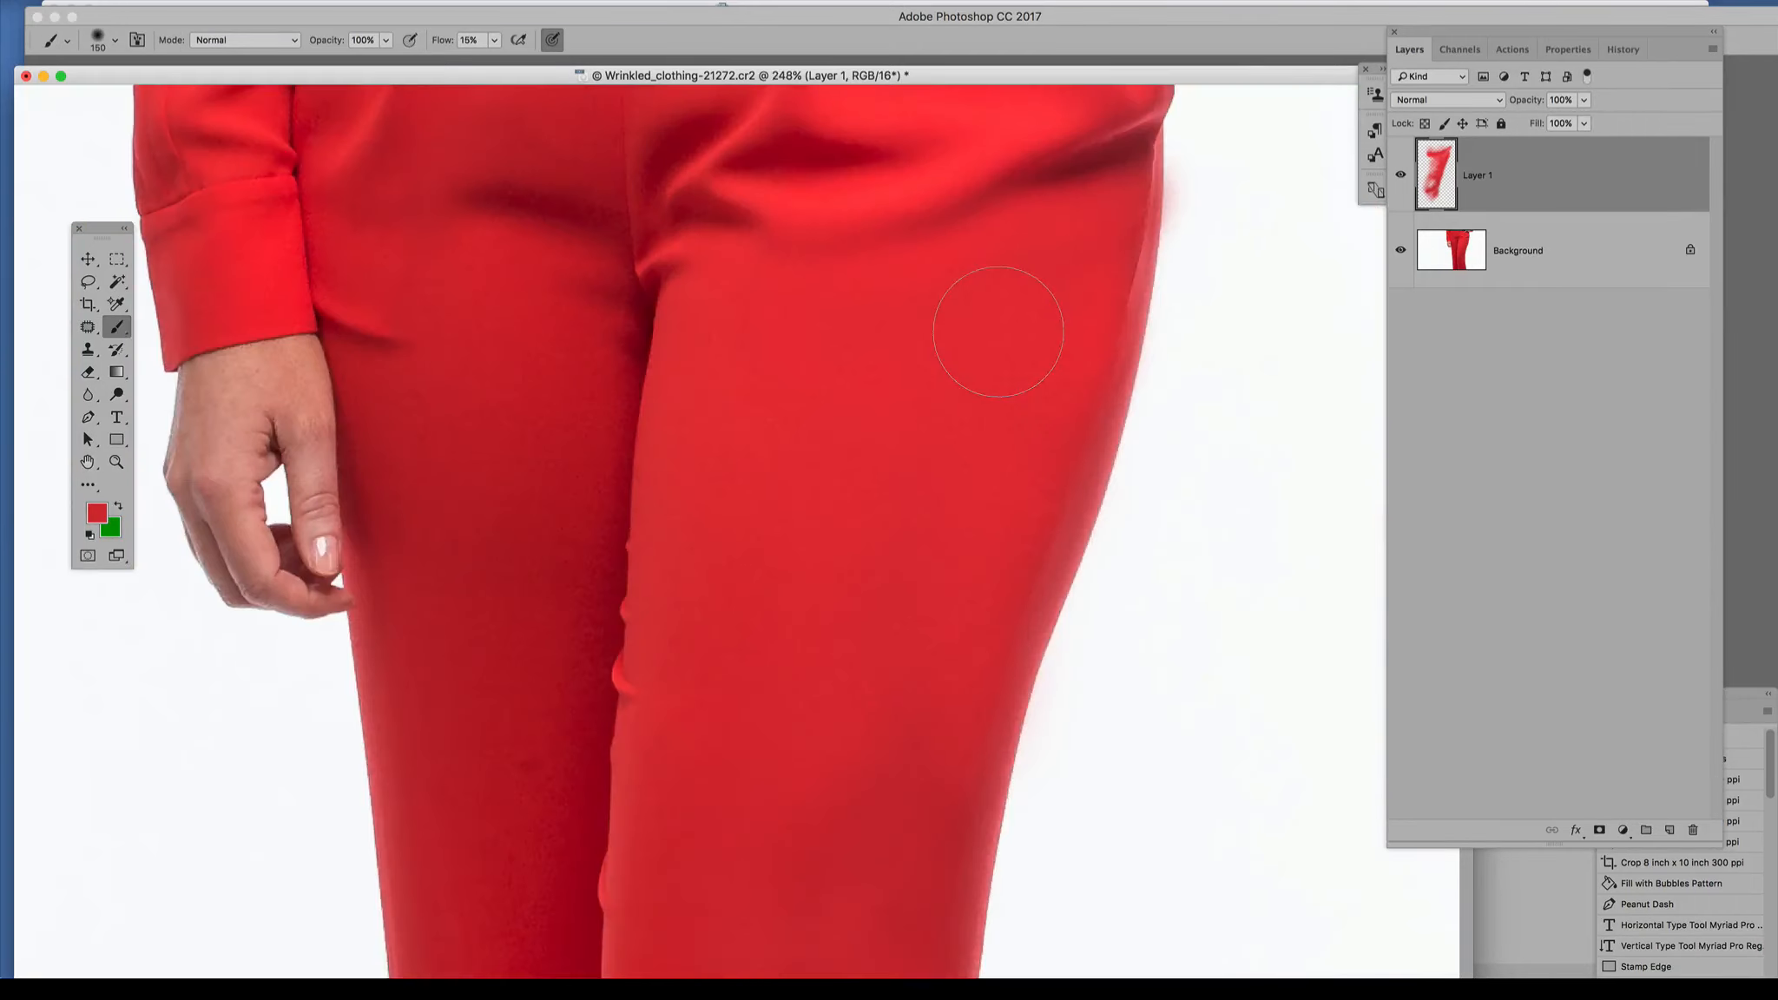
click(1399, 177)
click(1398, 177)
click(1399, 177)
click(1399, 177)
scroll(845, 469, down, 8)
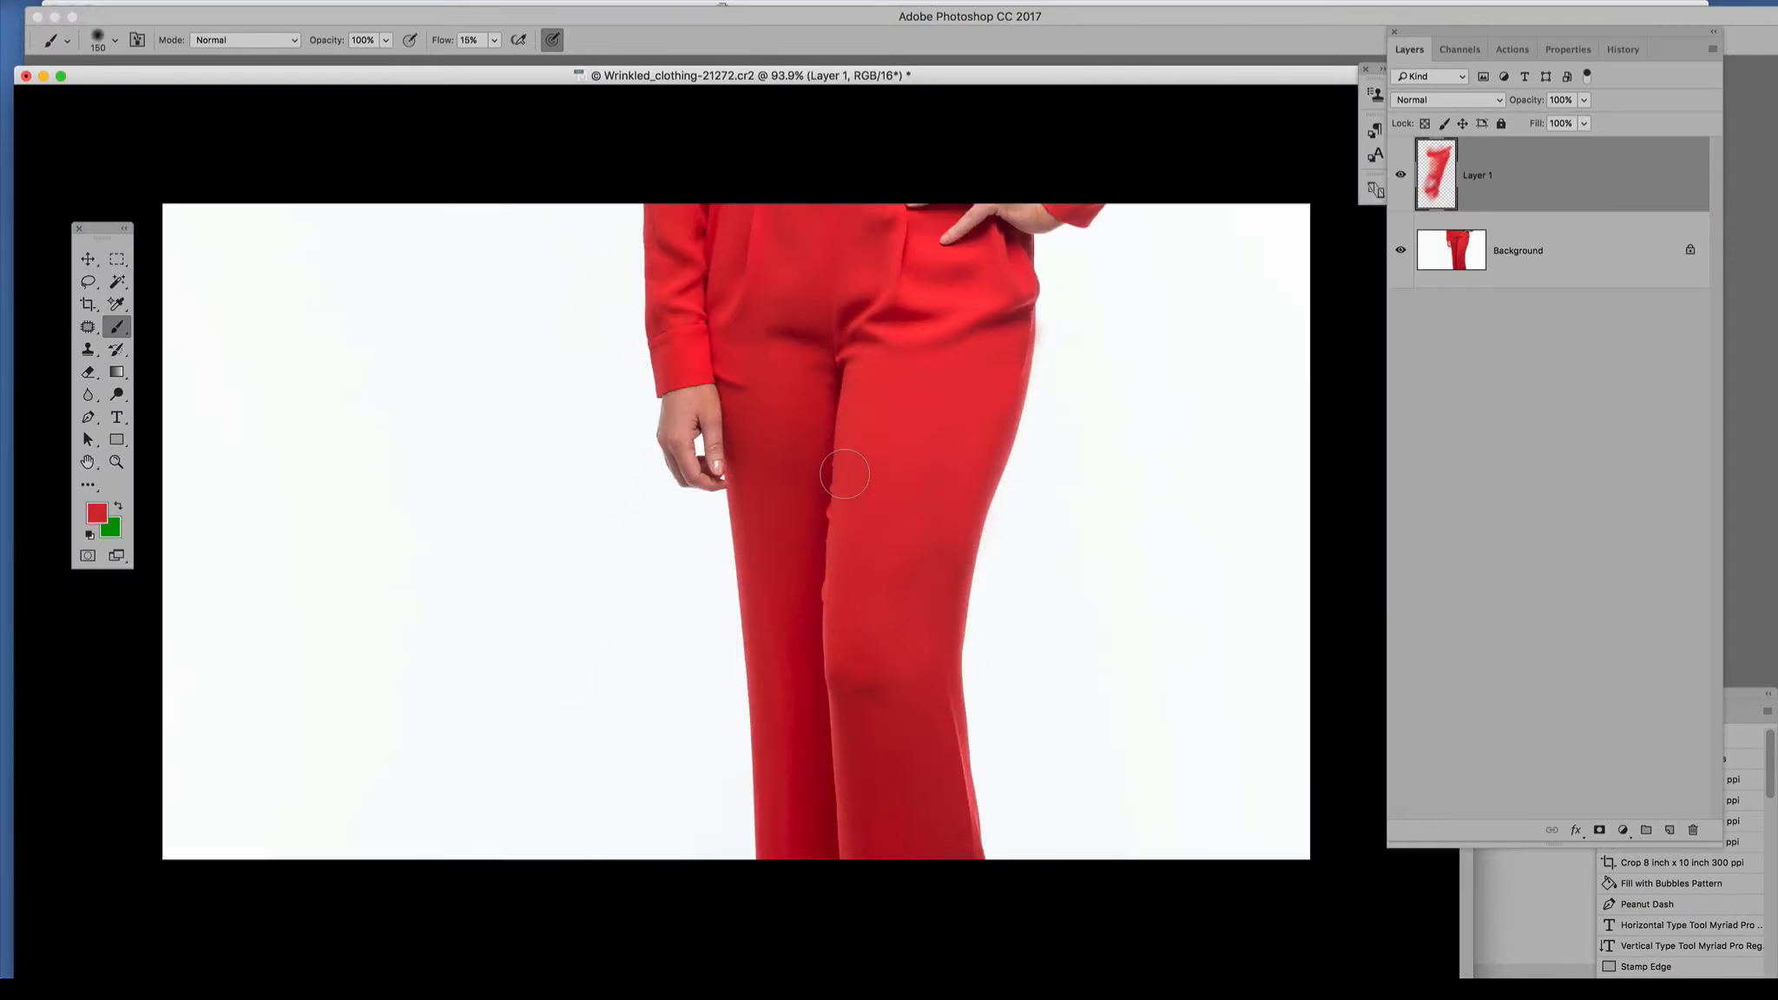
Use the Clone Stamp to copy clean inner-leg edge over the small upper bumps between the trouser legs.
scroll(845, 473, up, 3)
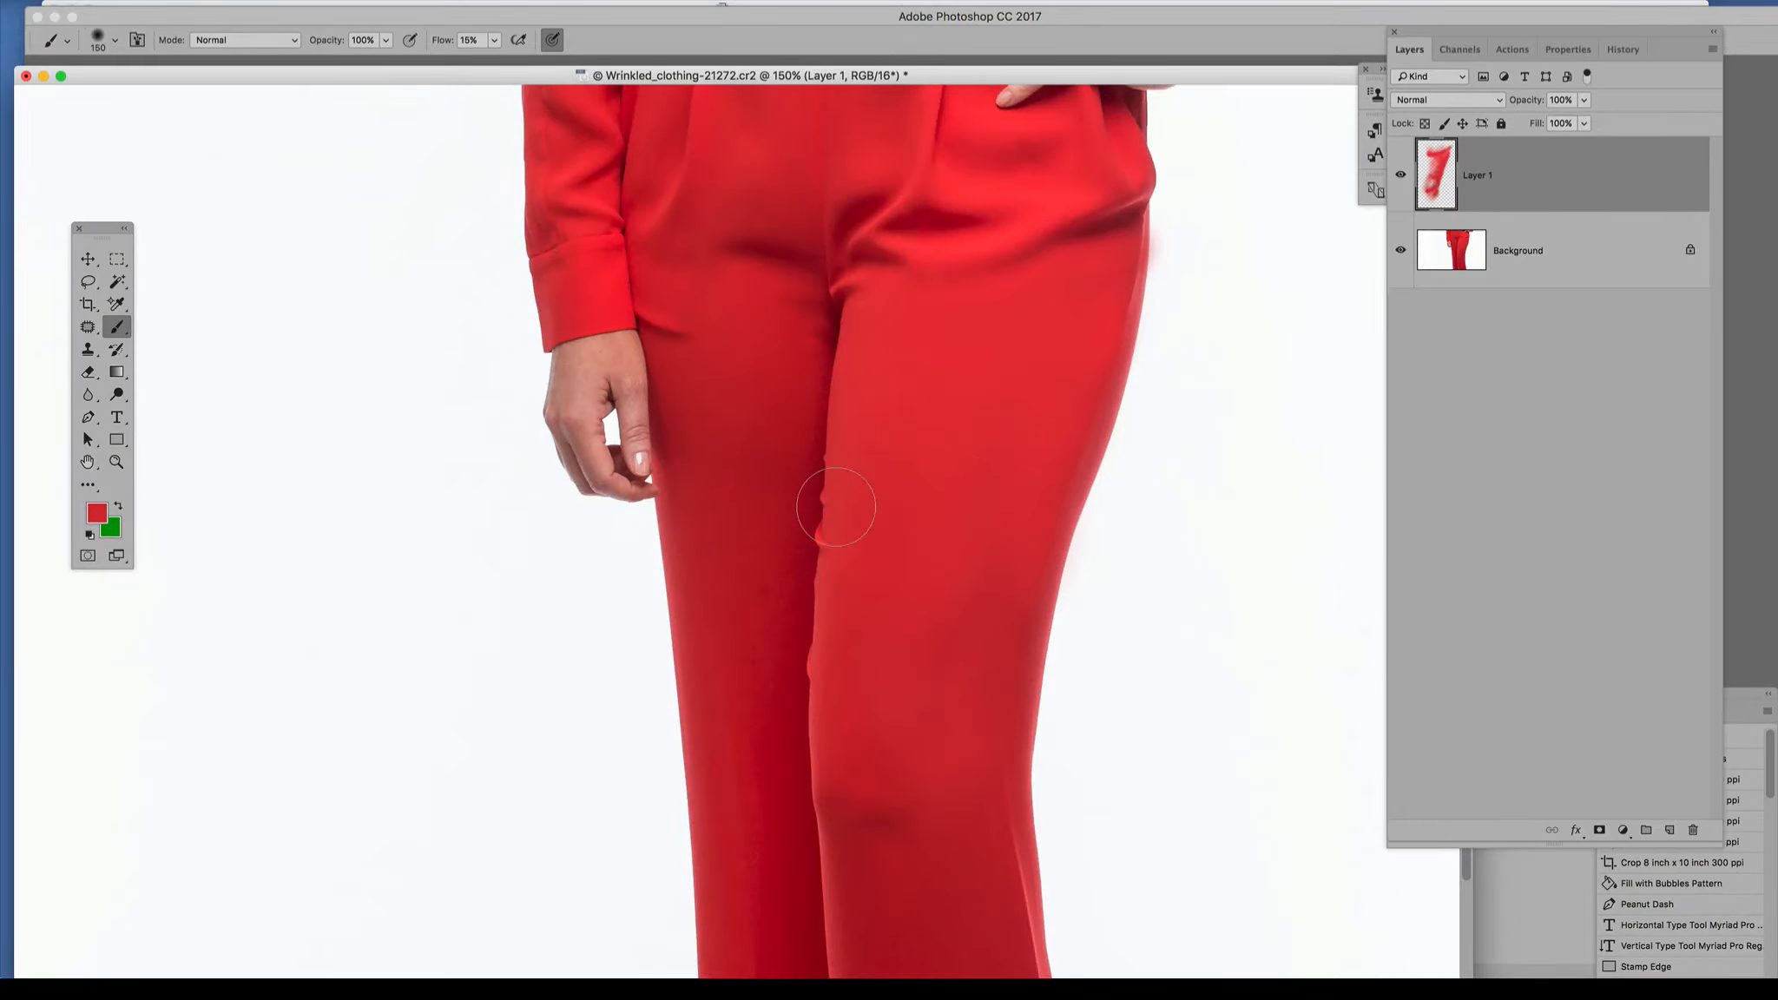
scroll(835, 508, up, 3)
scroll(836, 507, up, 4)
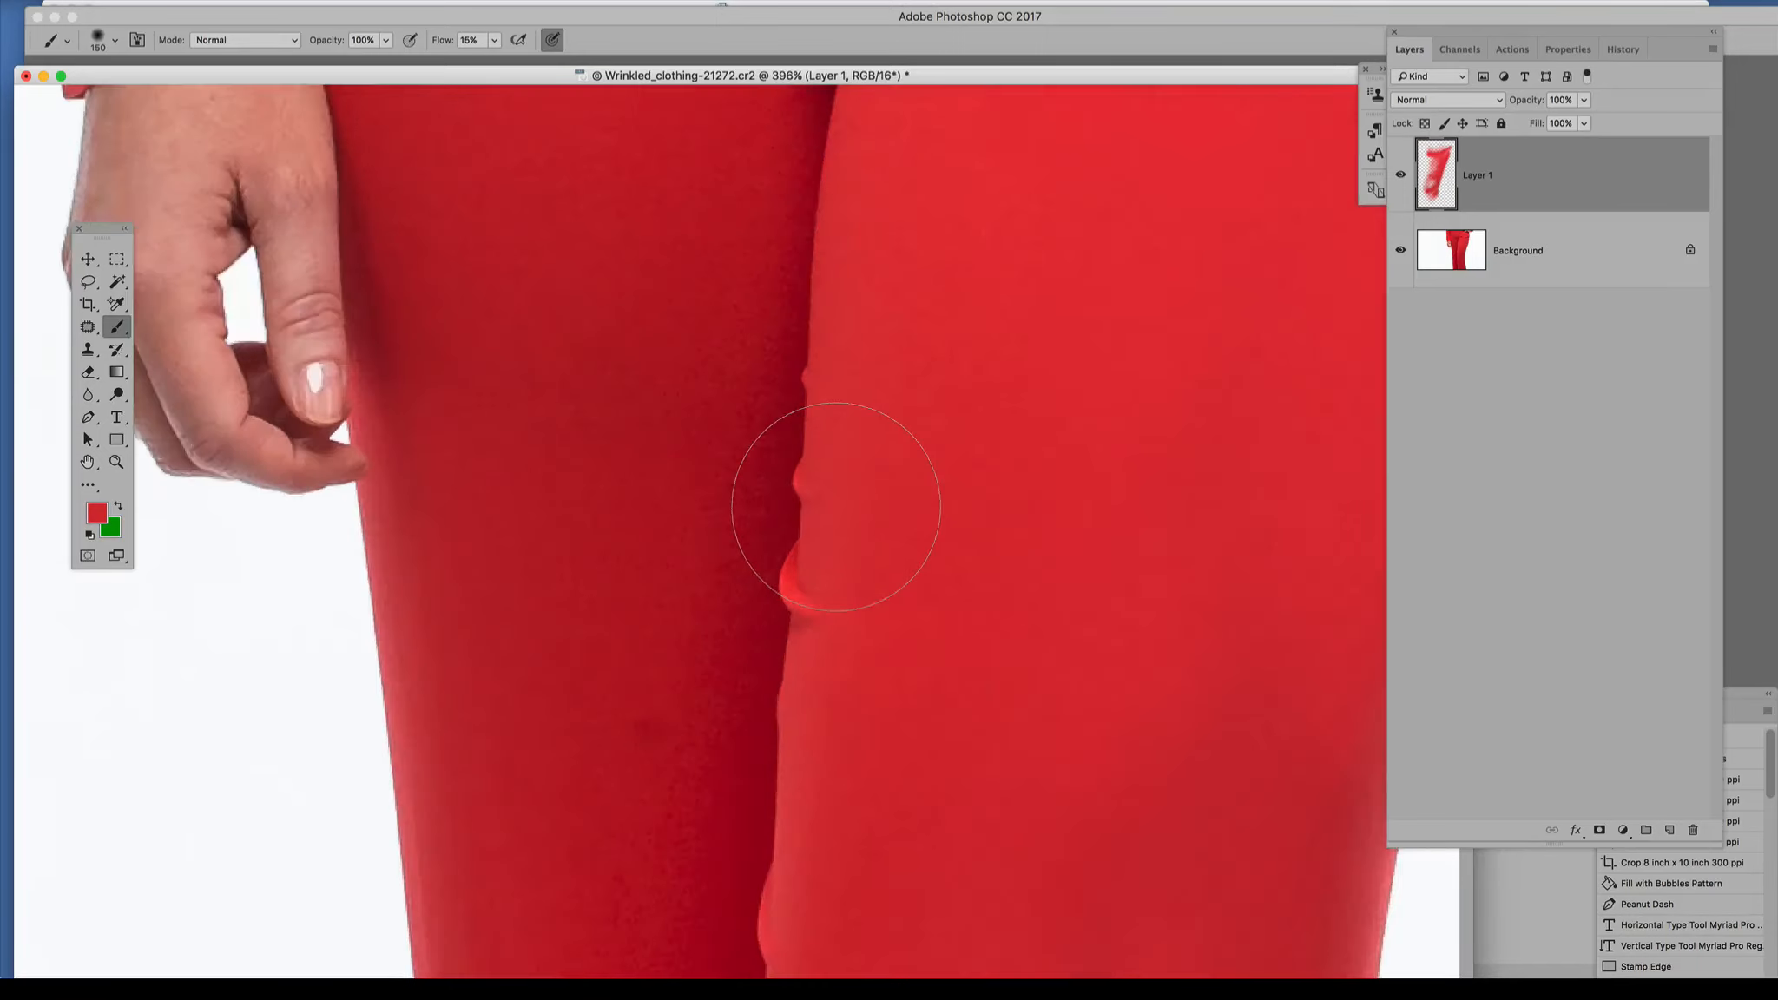
scroll(836, 507, down, 3)
scroll(835, 507, up, 3)
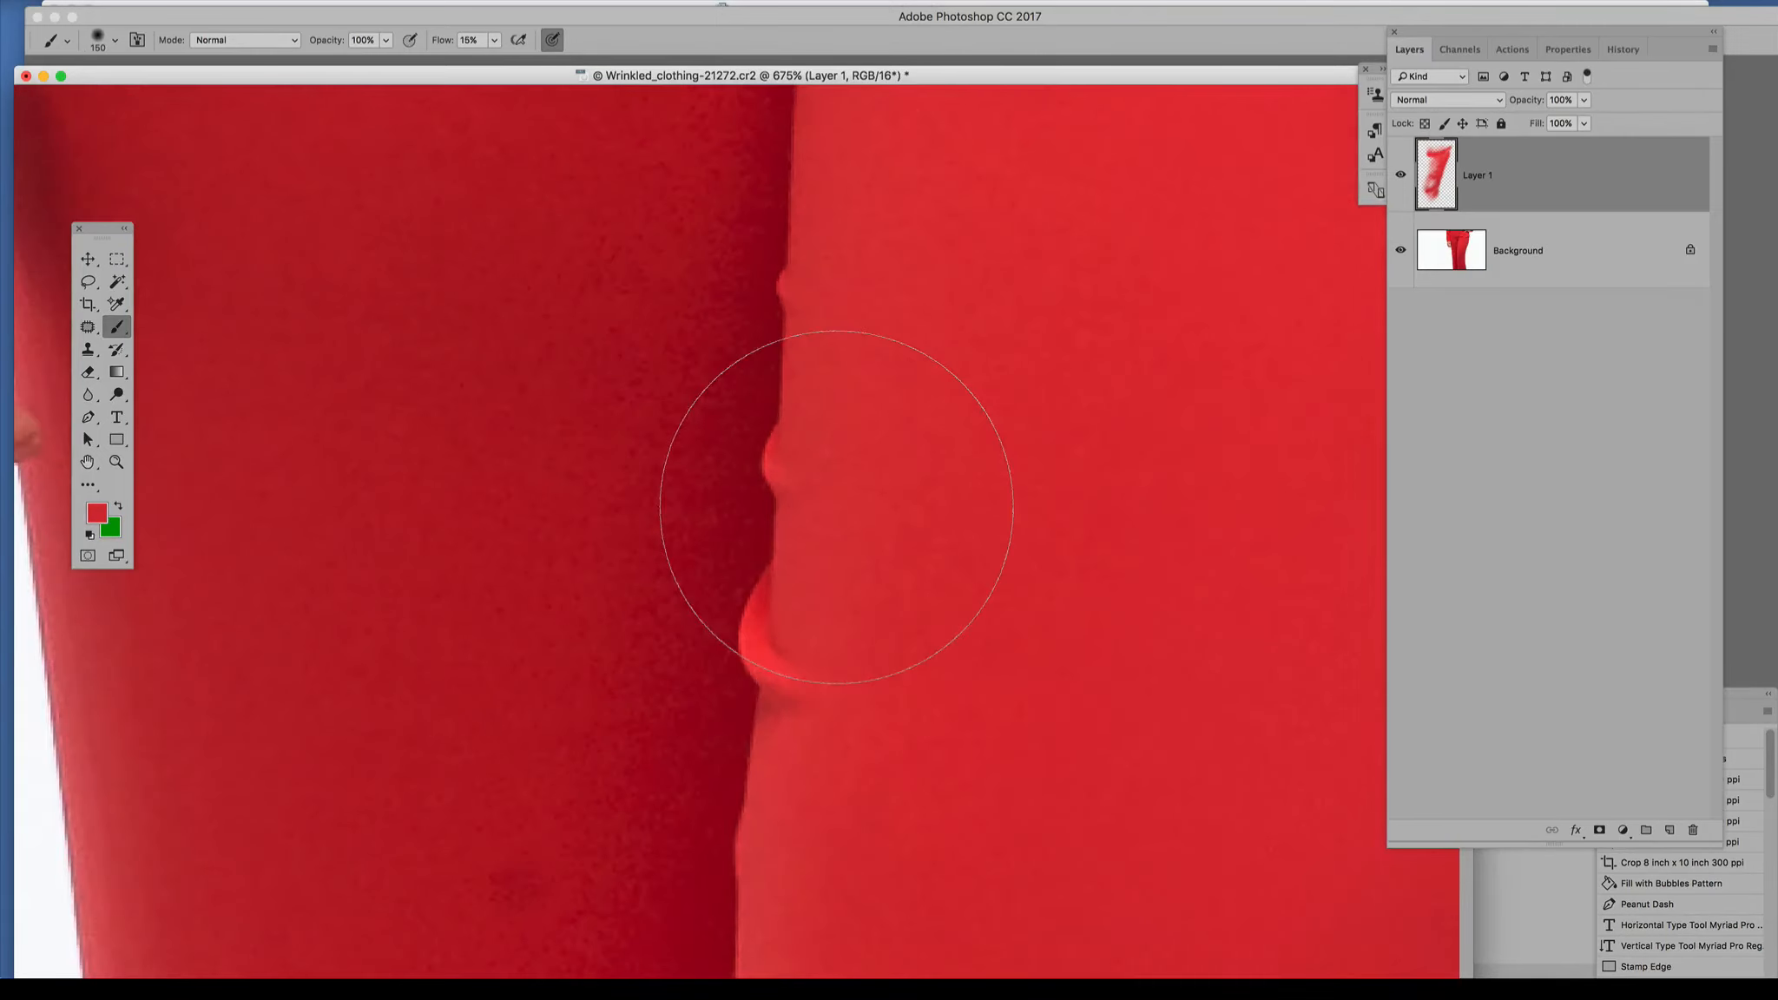
scroll(837, 507, up, 2)
scroll(794, 464, down, 4)
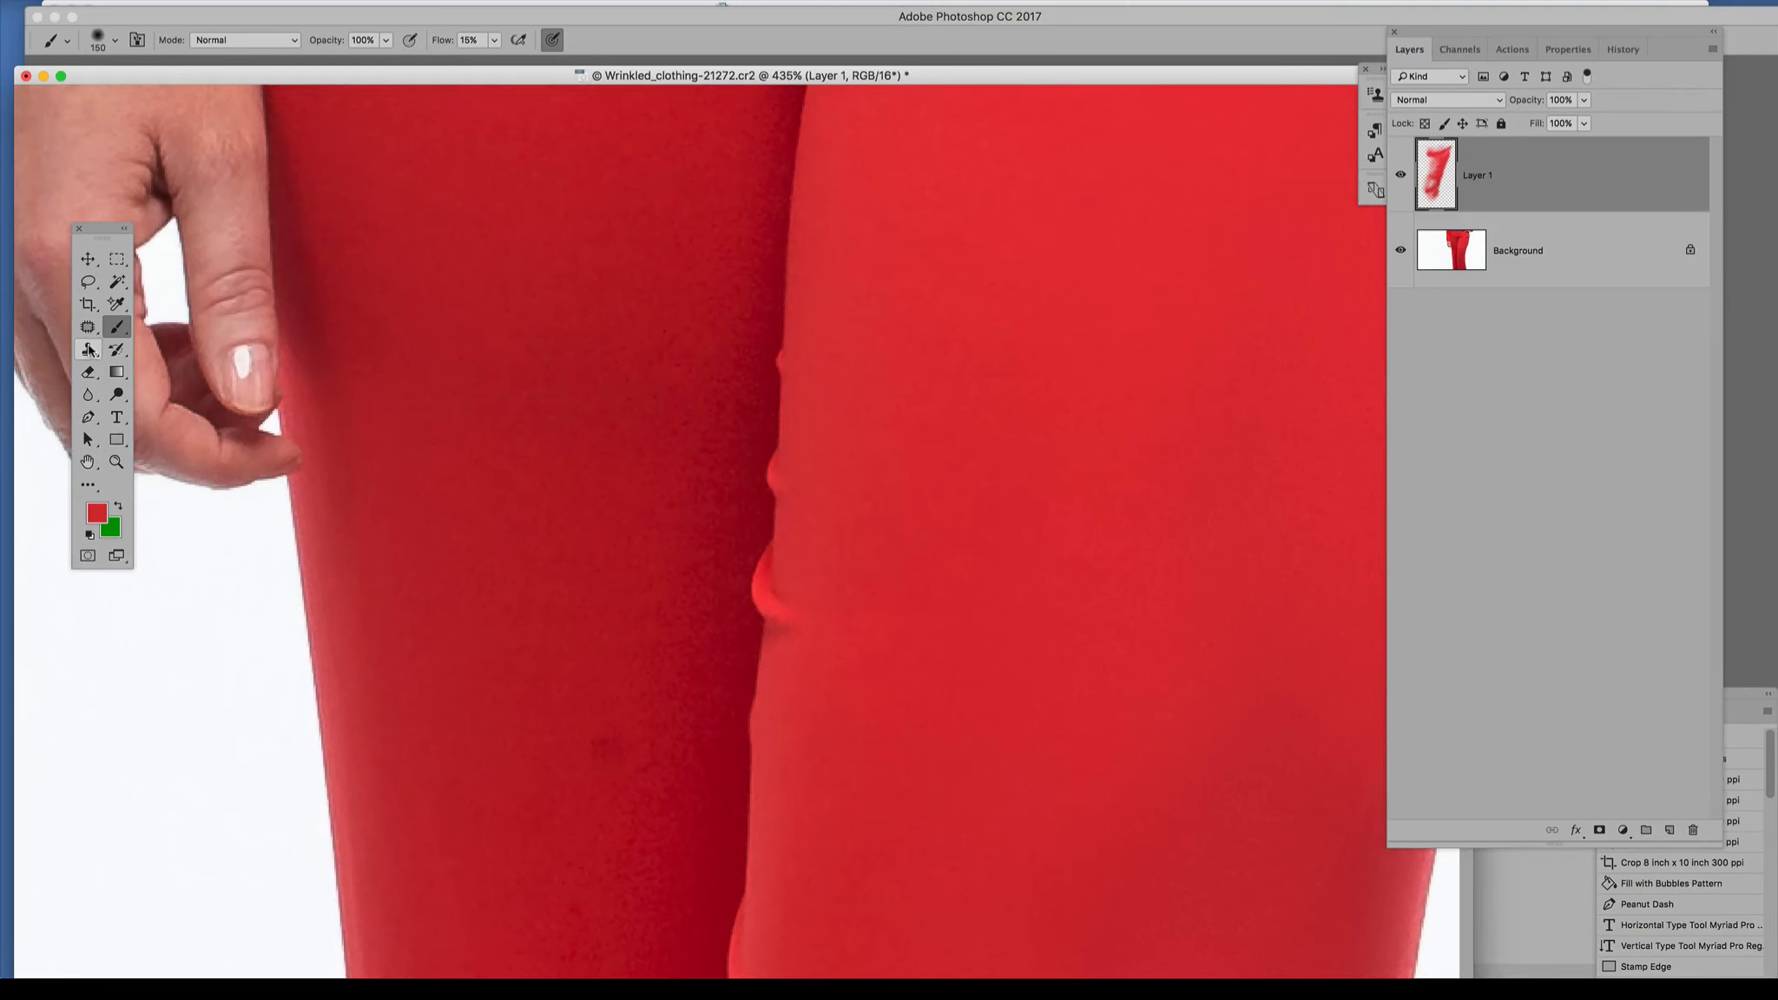
click(87, 350)
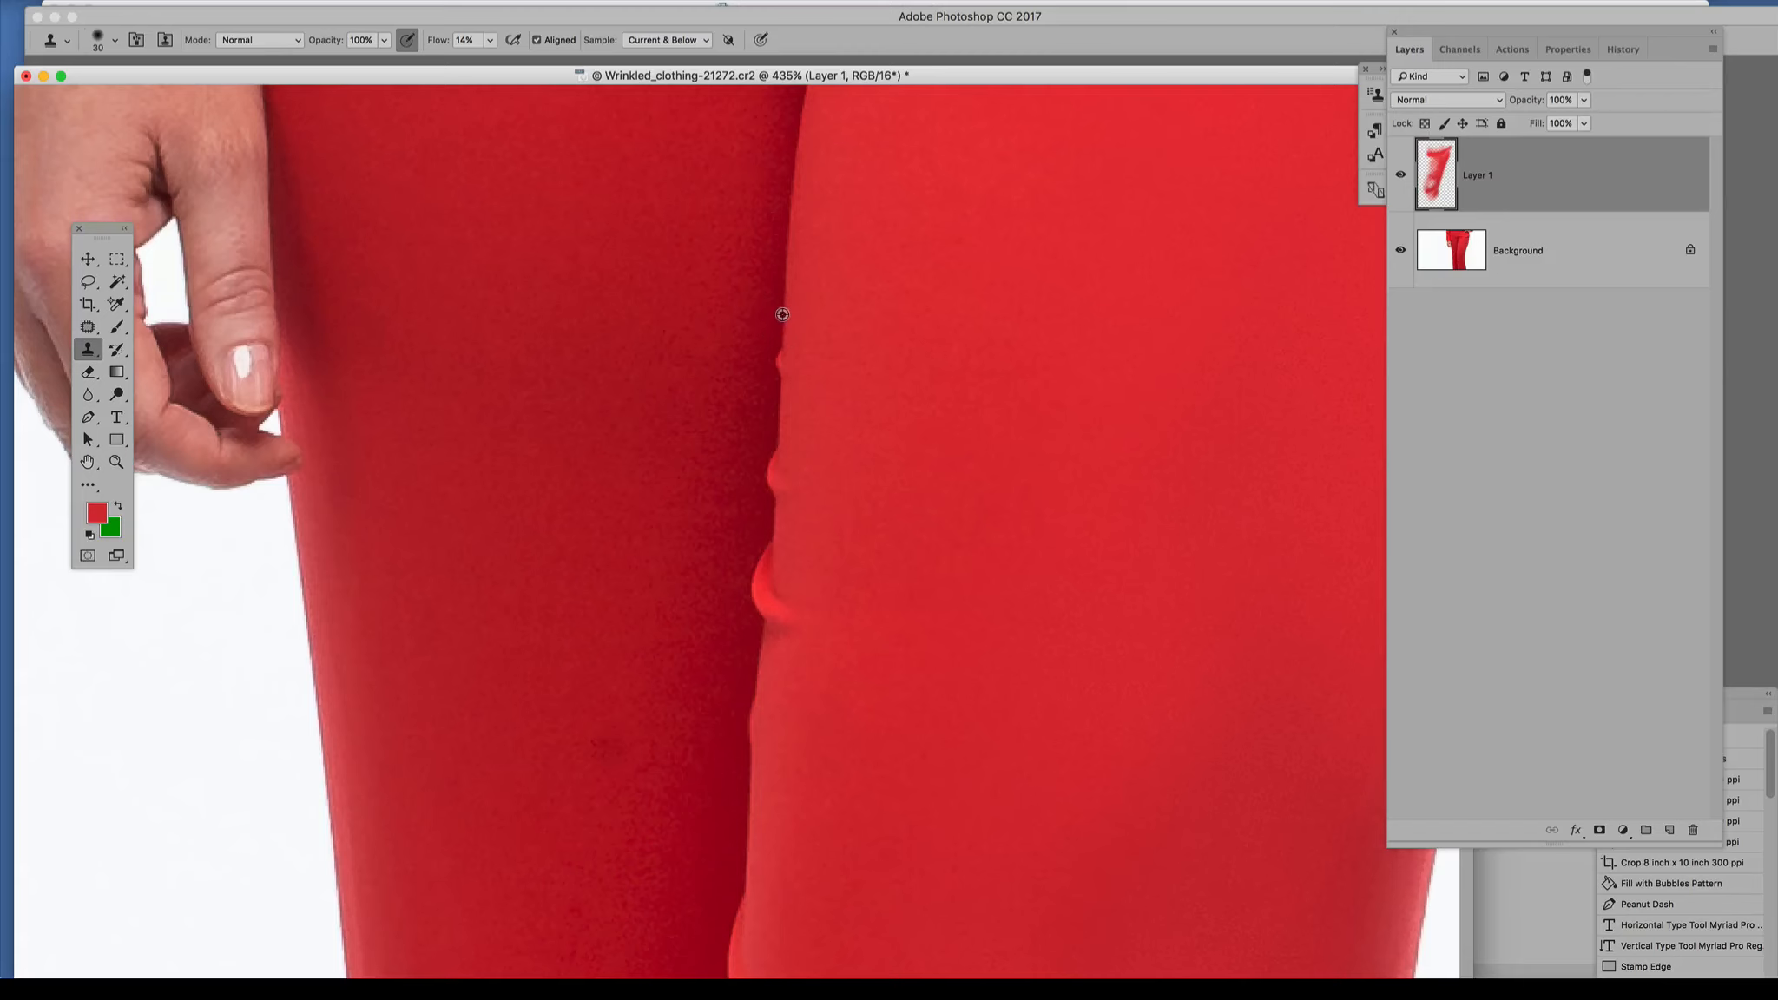
scroll(783, 313, right, 1)
alt+click(783, 313)
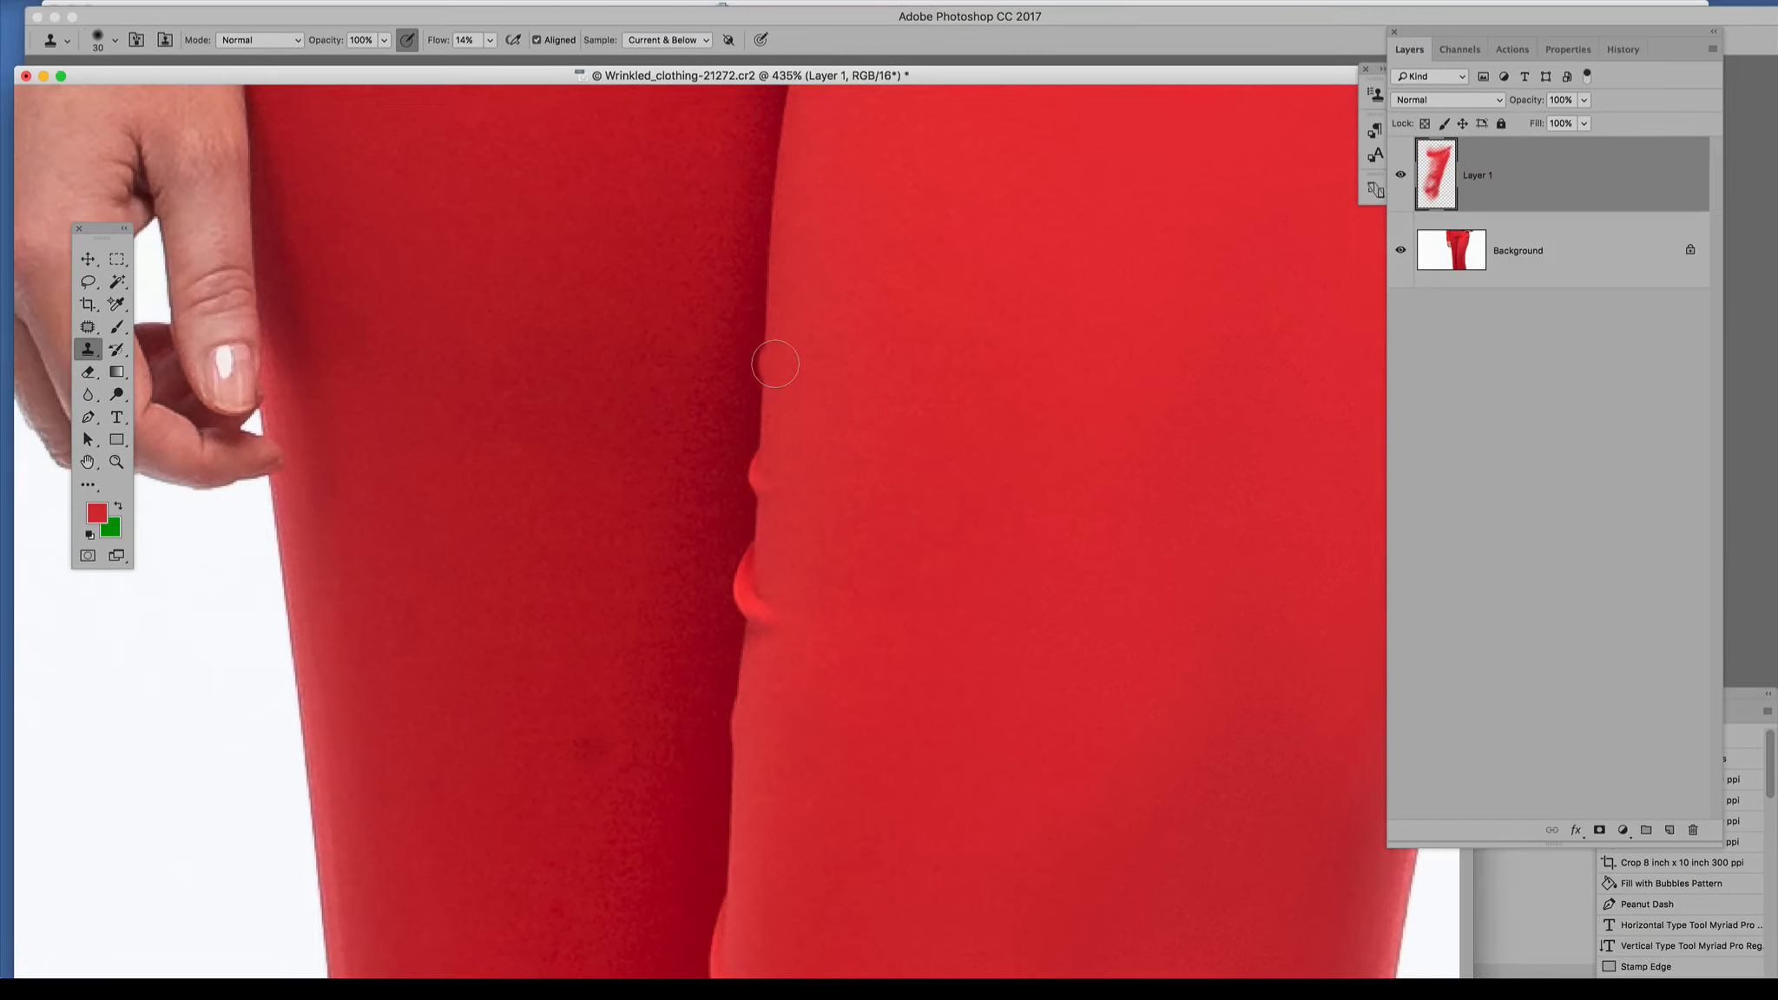
alt+click(761, 321)
alt+click(759, 427)
mouse_move(757, 460)
mouse_down()
mouse_move(752, 481)
mouse_move(759, 466)
mouse_up()
drag(761, 468, 760, 478)
Enlarge the Clone Stamp to 80 px, resample the clean edge and stamp over the middle bump on the inner leg.
key(bracketright)
key(bracketright)
key(bracketright)
key(bracketright)
key(bracketright)
alt+click(761, 411)
click(758, 465)
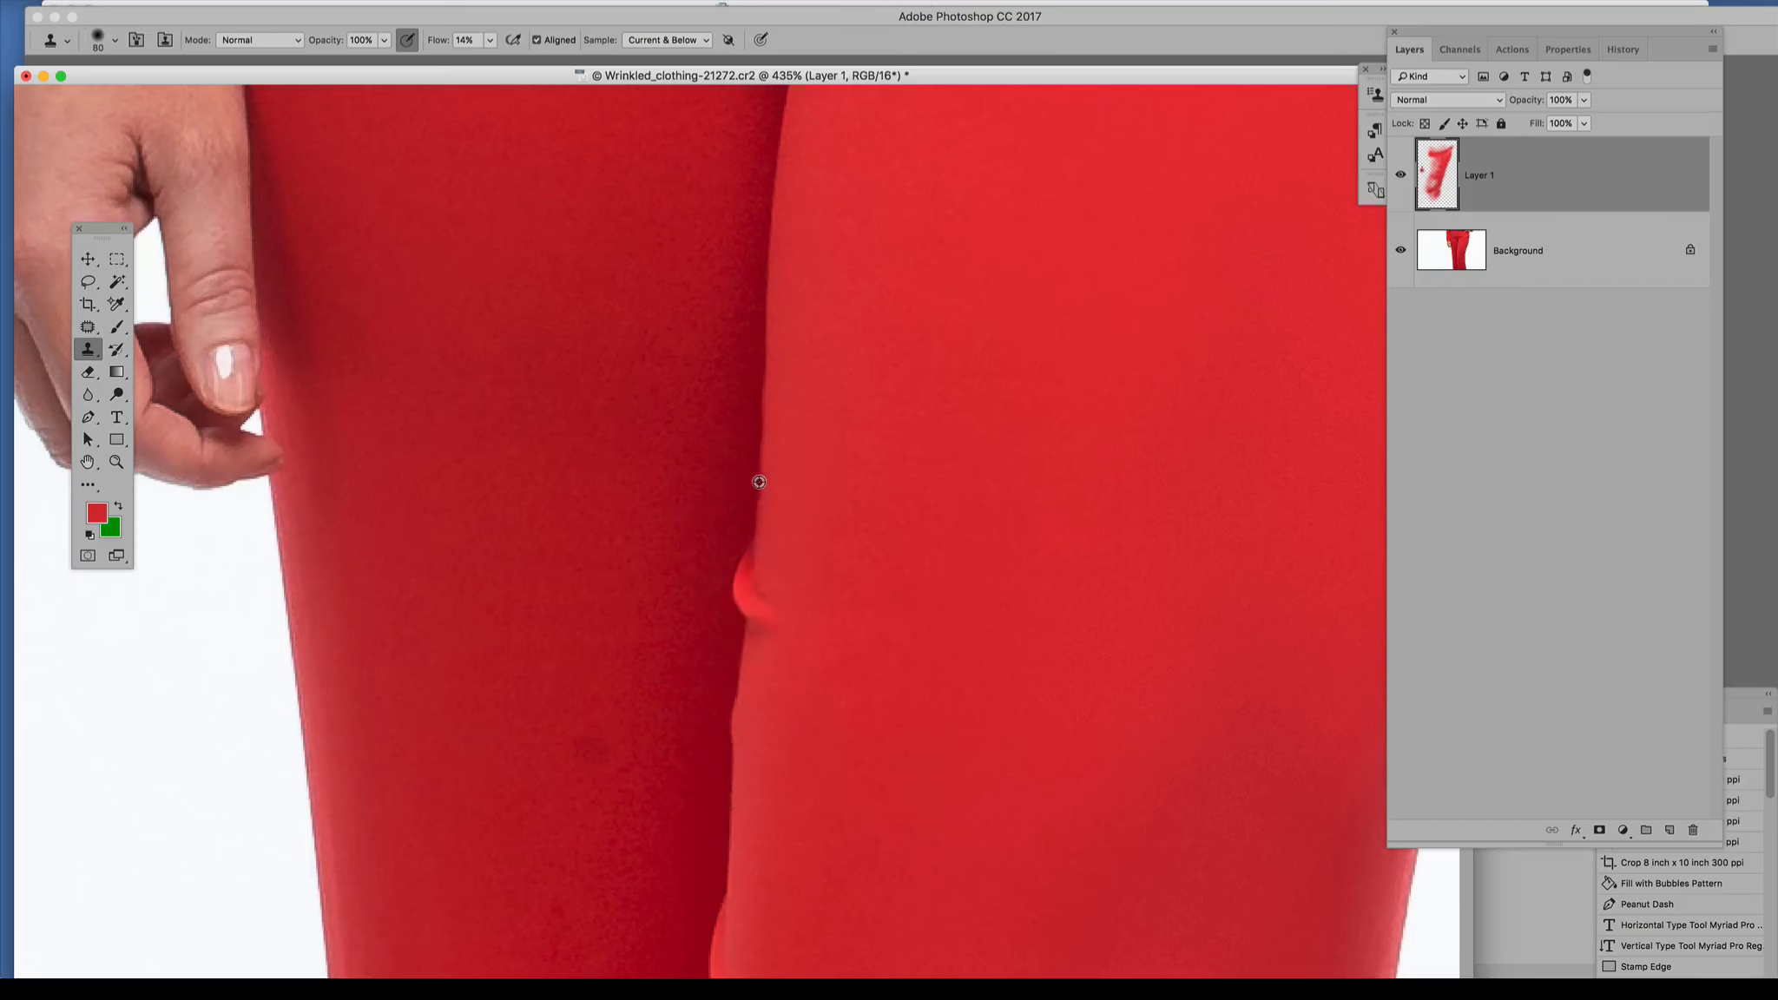
Resample clean fabric along the inner-leg edge with the Clone Stamp and stamp over the remaining bump below it.
alt+click(761, 478)
click(749, 593)
click(753, 591)
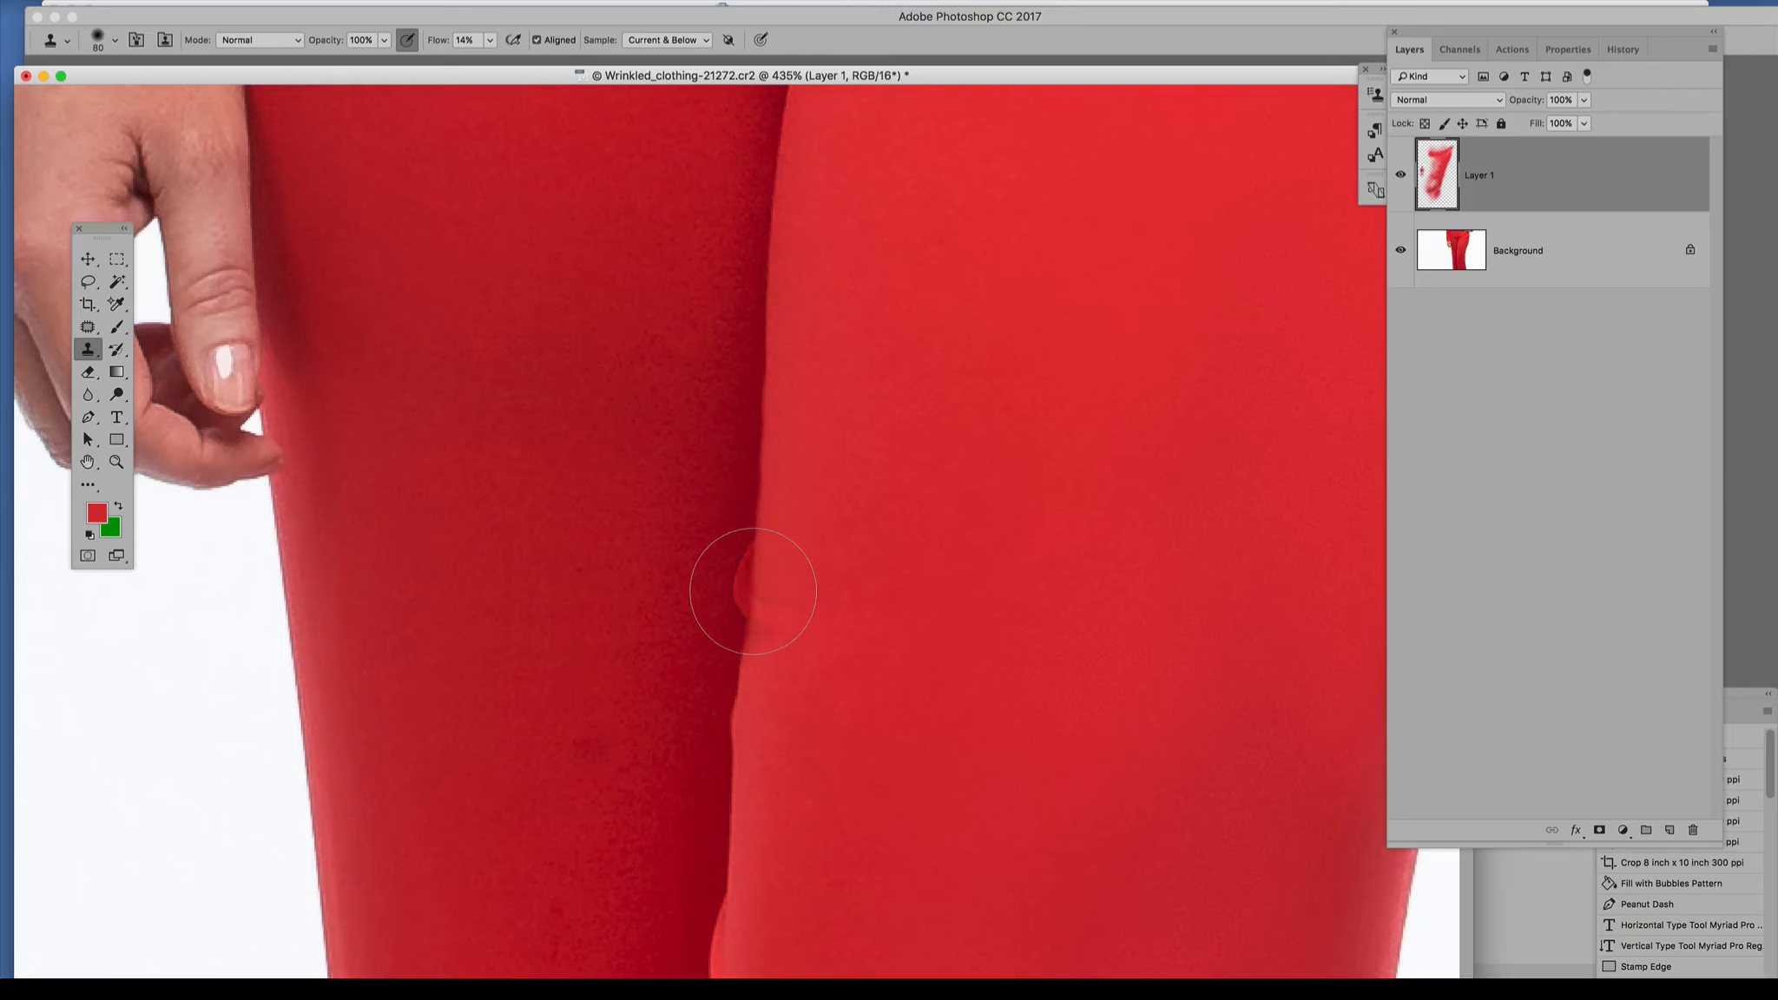
click(753, 591)
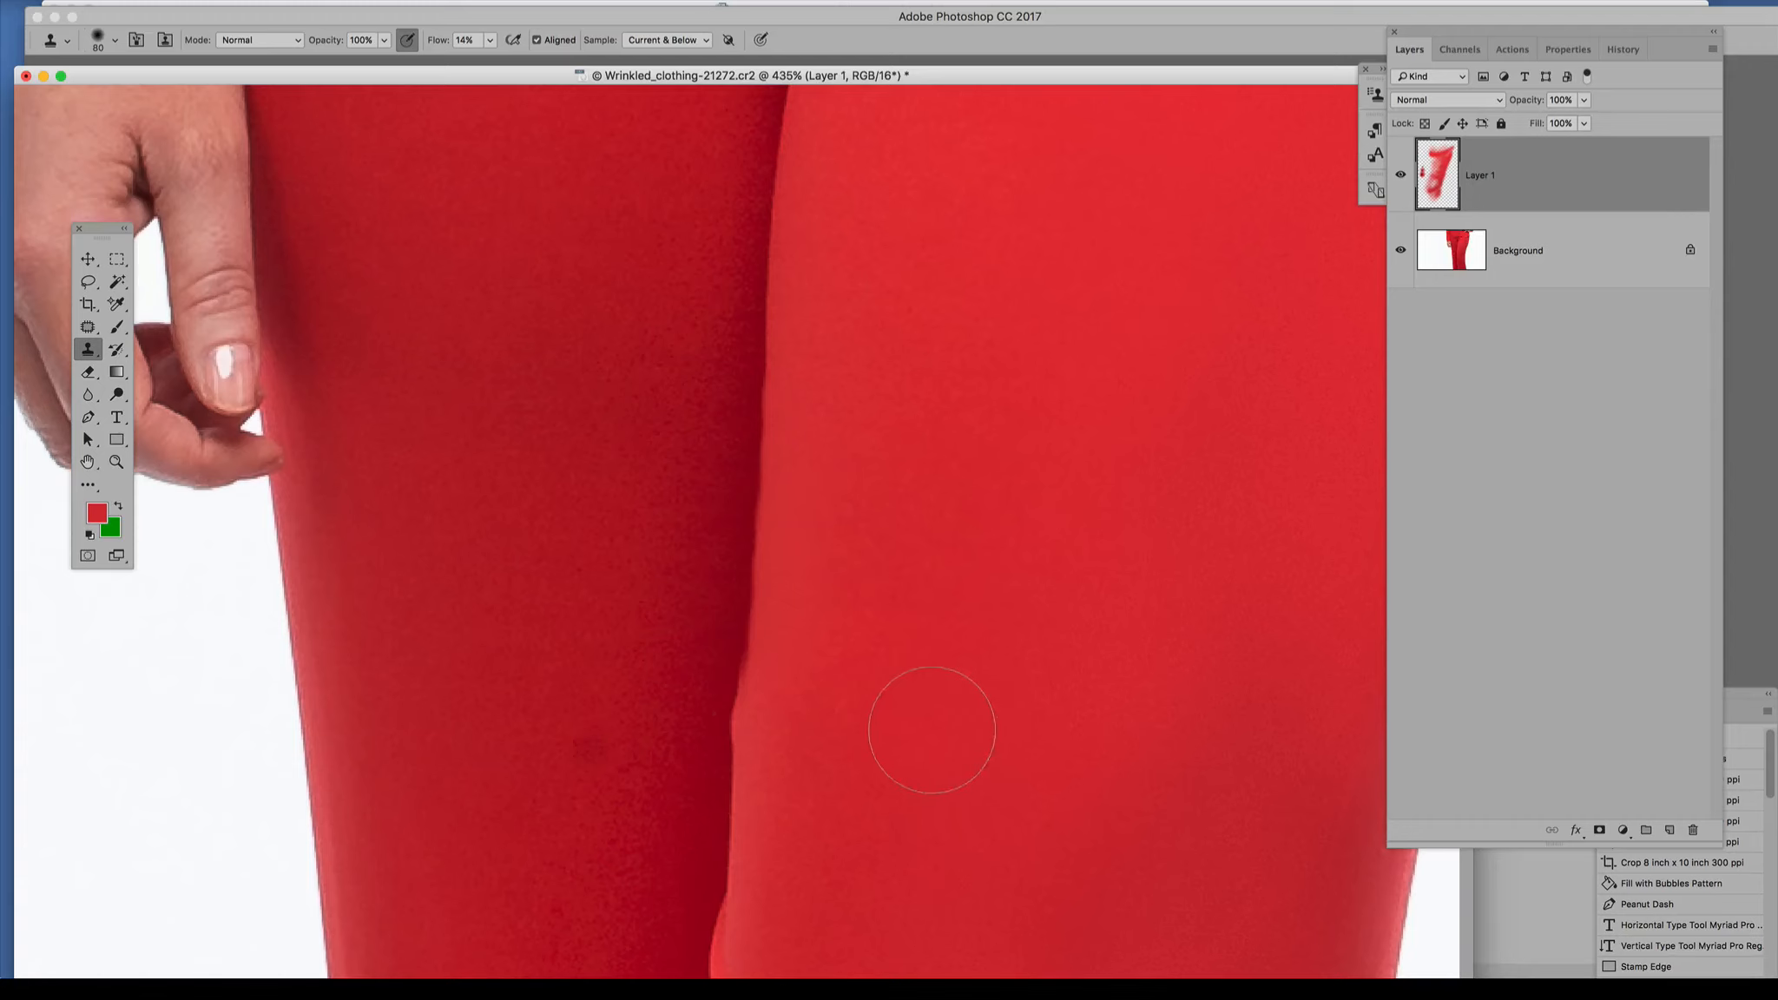
Compare the retouched trousers with the original by hiding and showing Layer 1, both close up and in full view.
scroll(952, 605, down, 3)
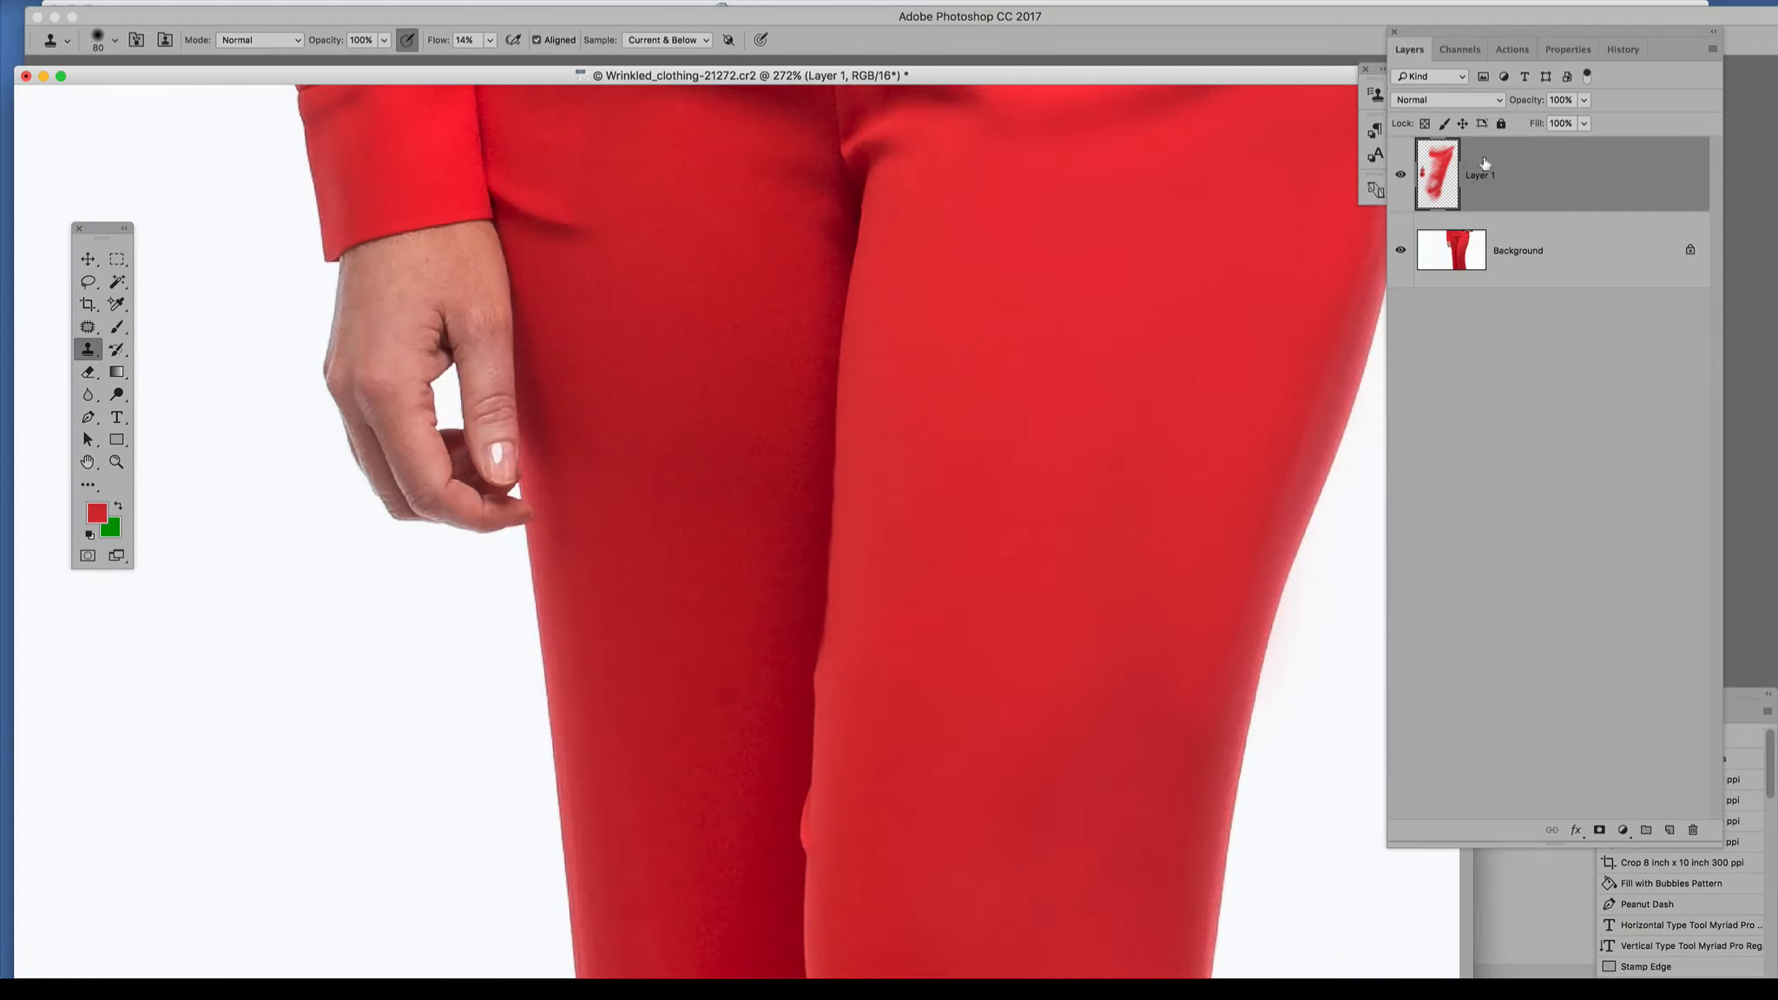
click(1402, 176)
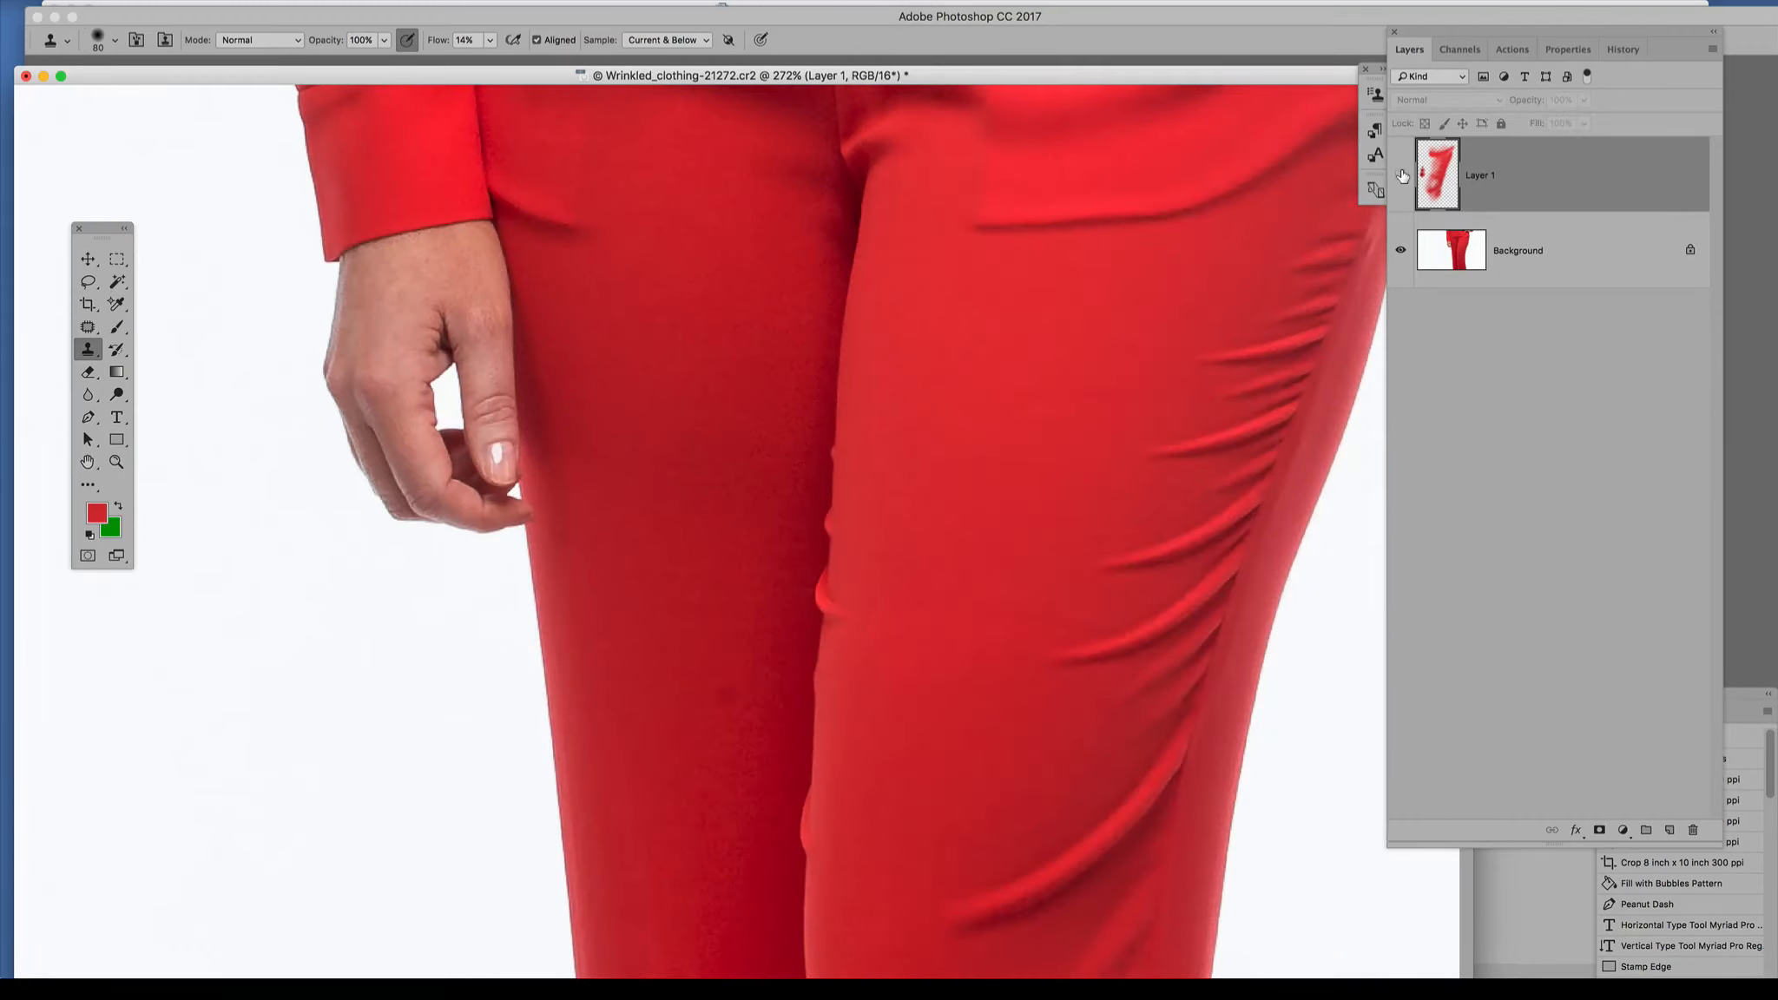
click(1402, 175)
click(1401, 175)
click(1402, 176)
scroll(1160, 375, down, 4)
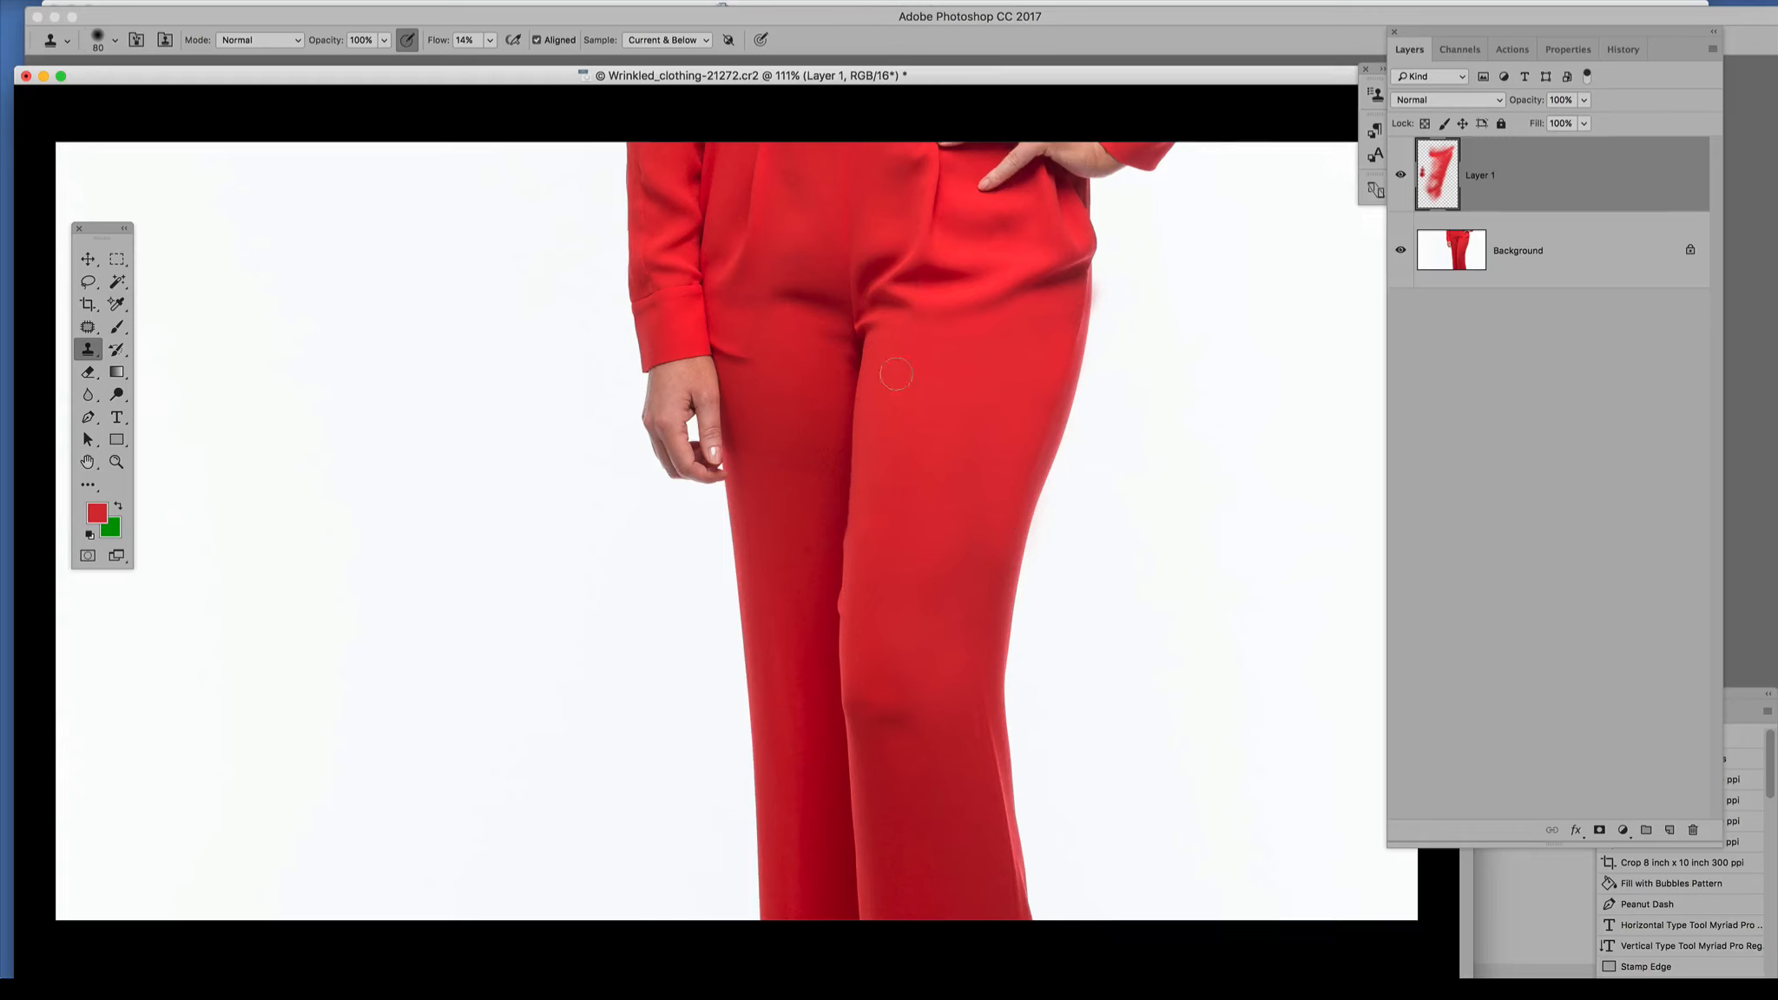
click(1401, 175)
click(1402, 175)
click(1402, 175)
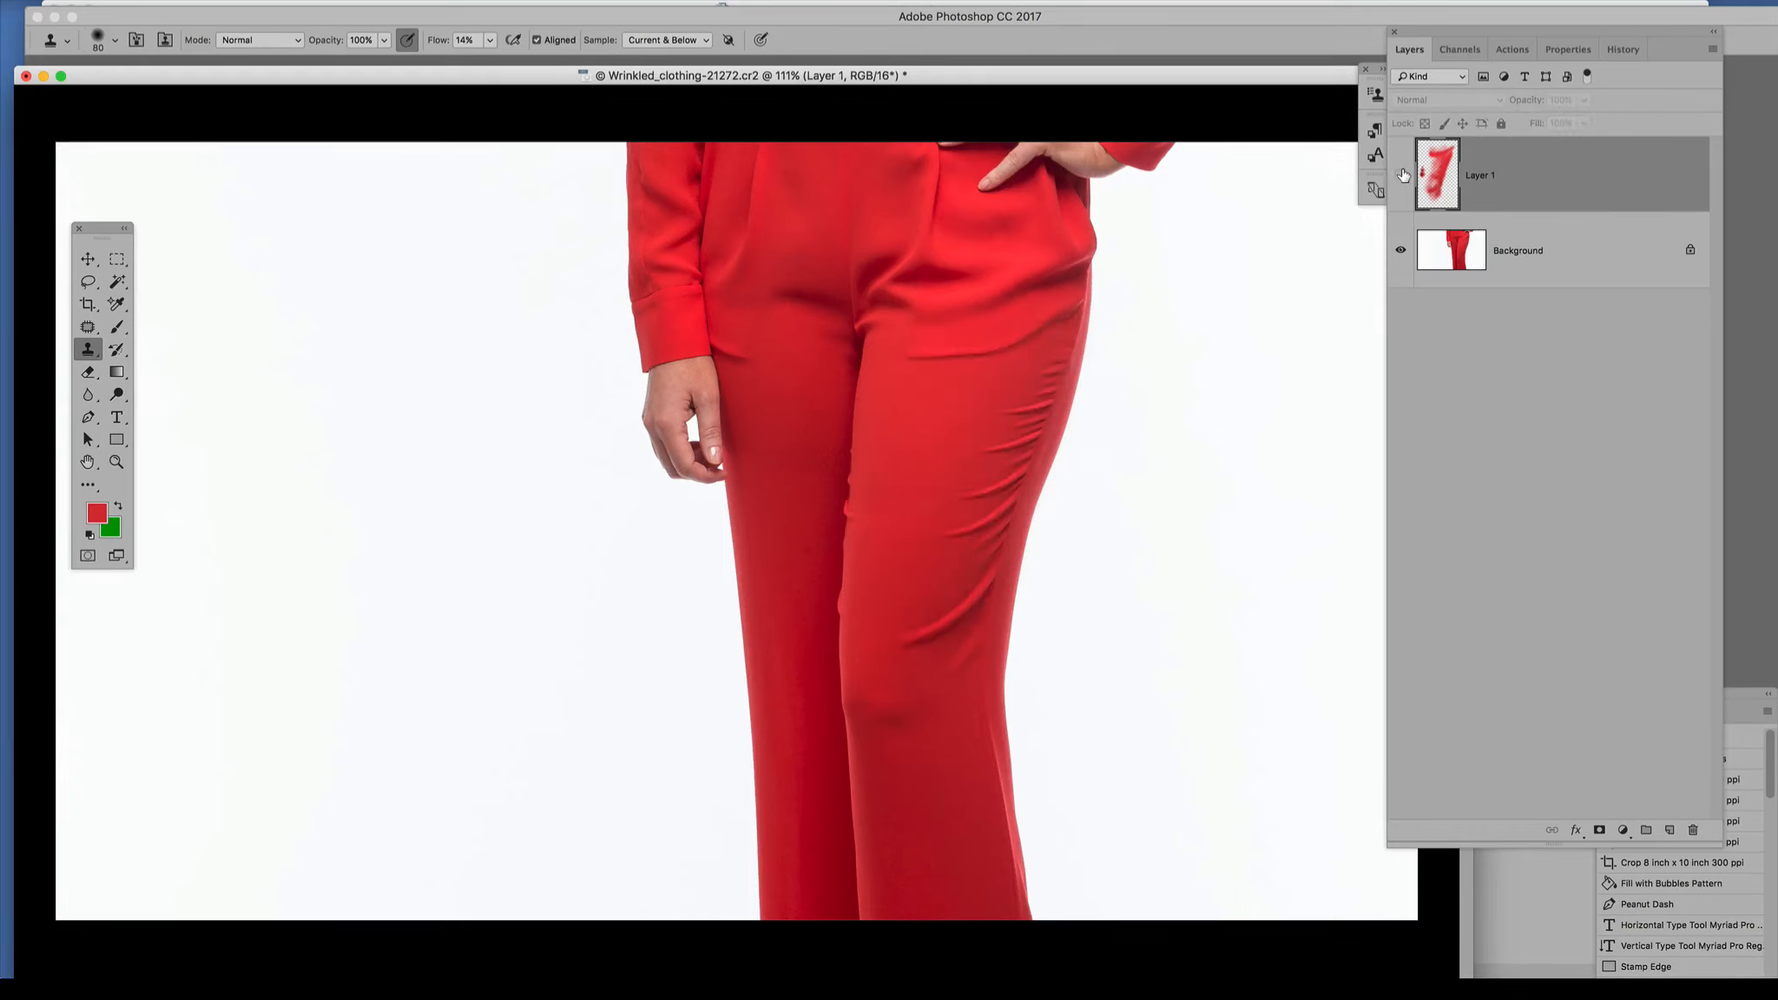
click(1401, 175)
click(1402, 174)
click(1402, 174)
click(1402, 174)
click(1401, 175)
click(1402, 174)
click(1401, 174)
click(1401, 175)
click(1402, 174)
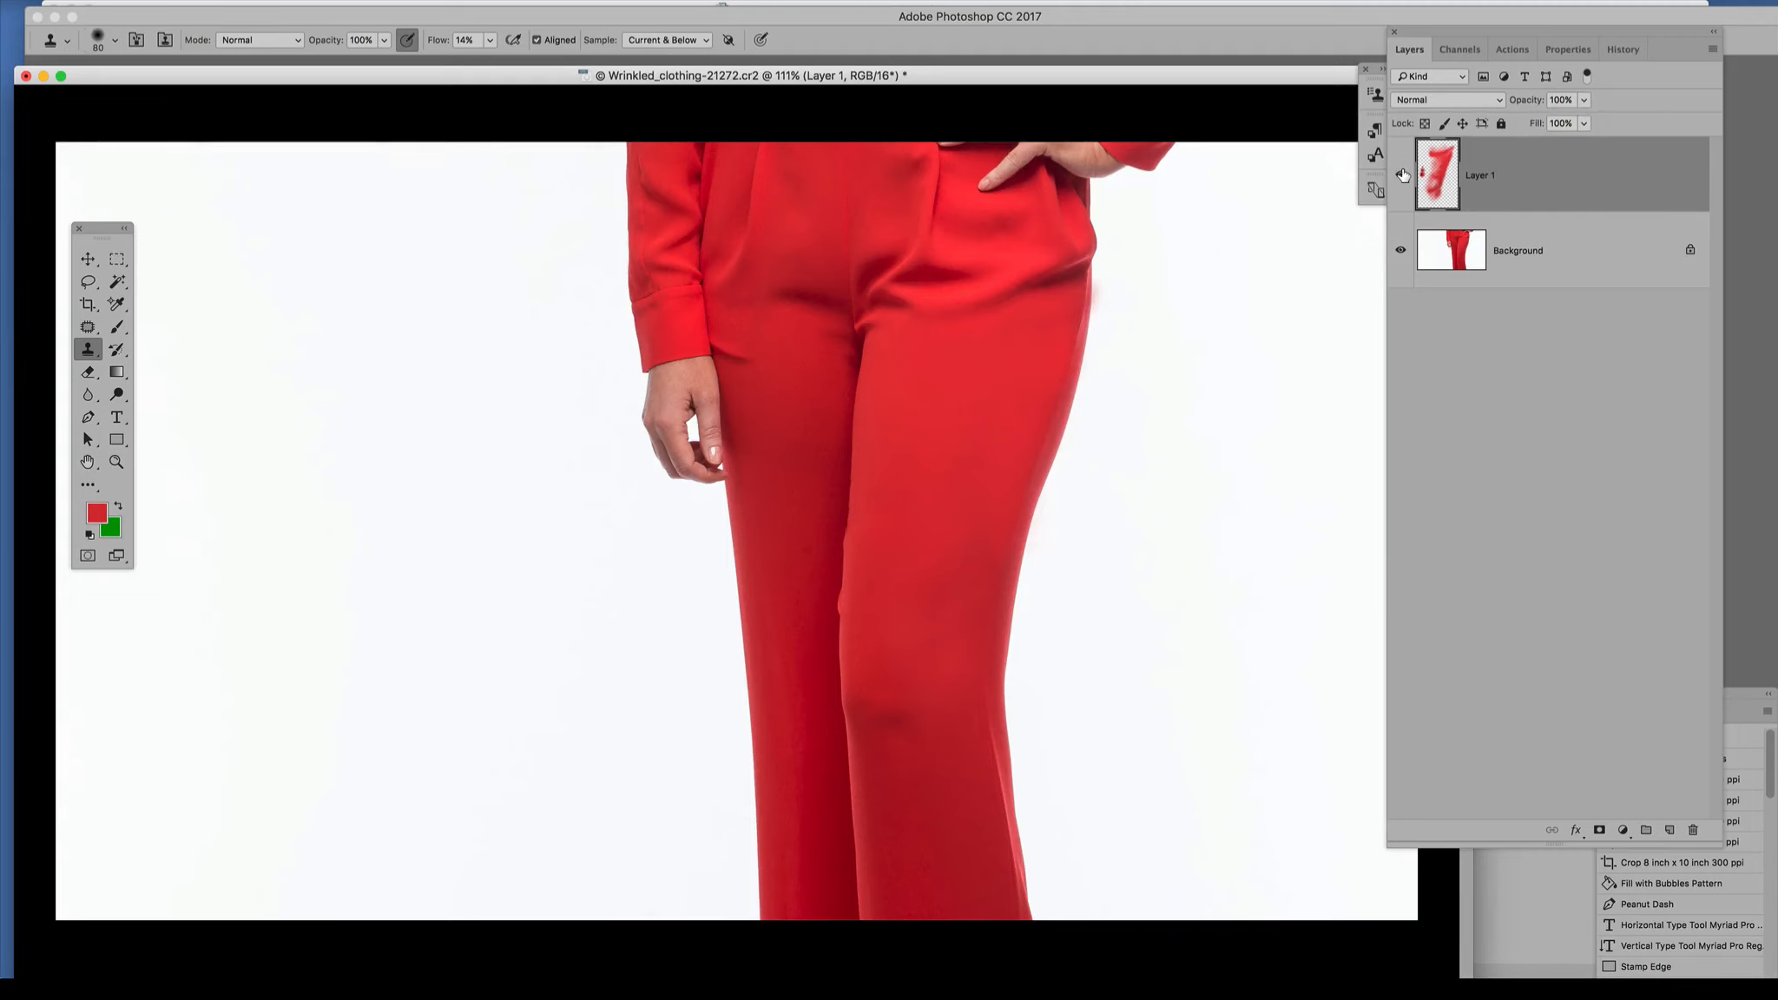
click(1401, 175)
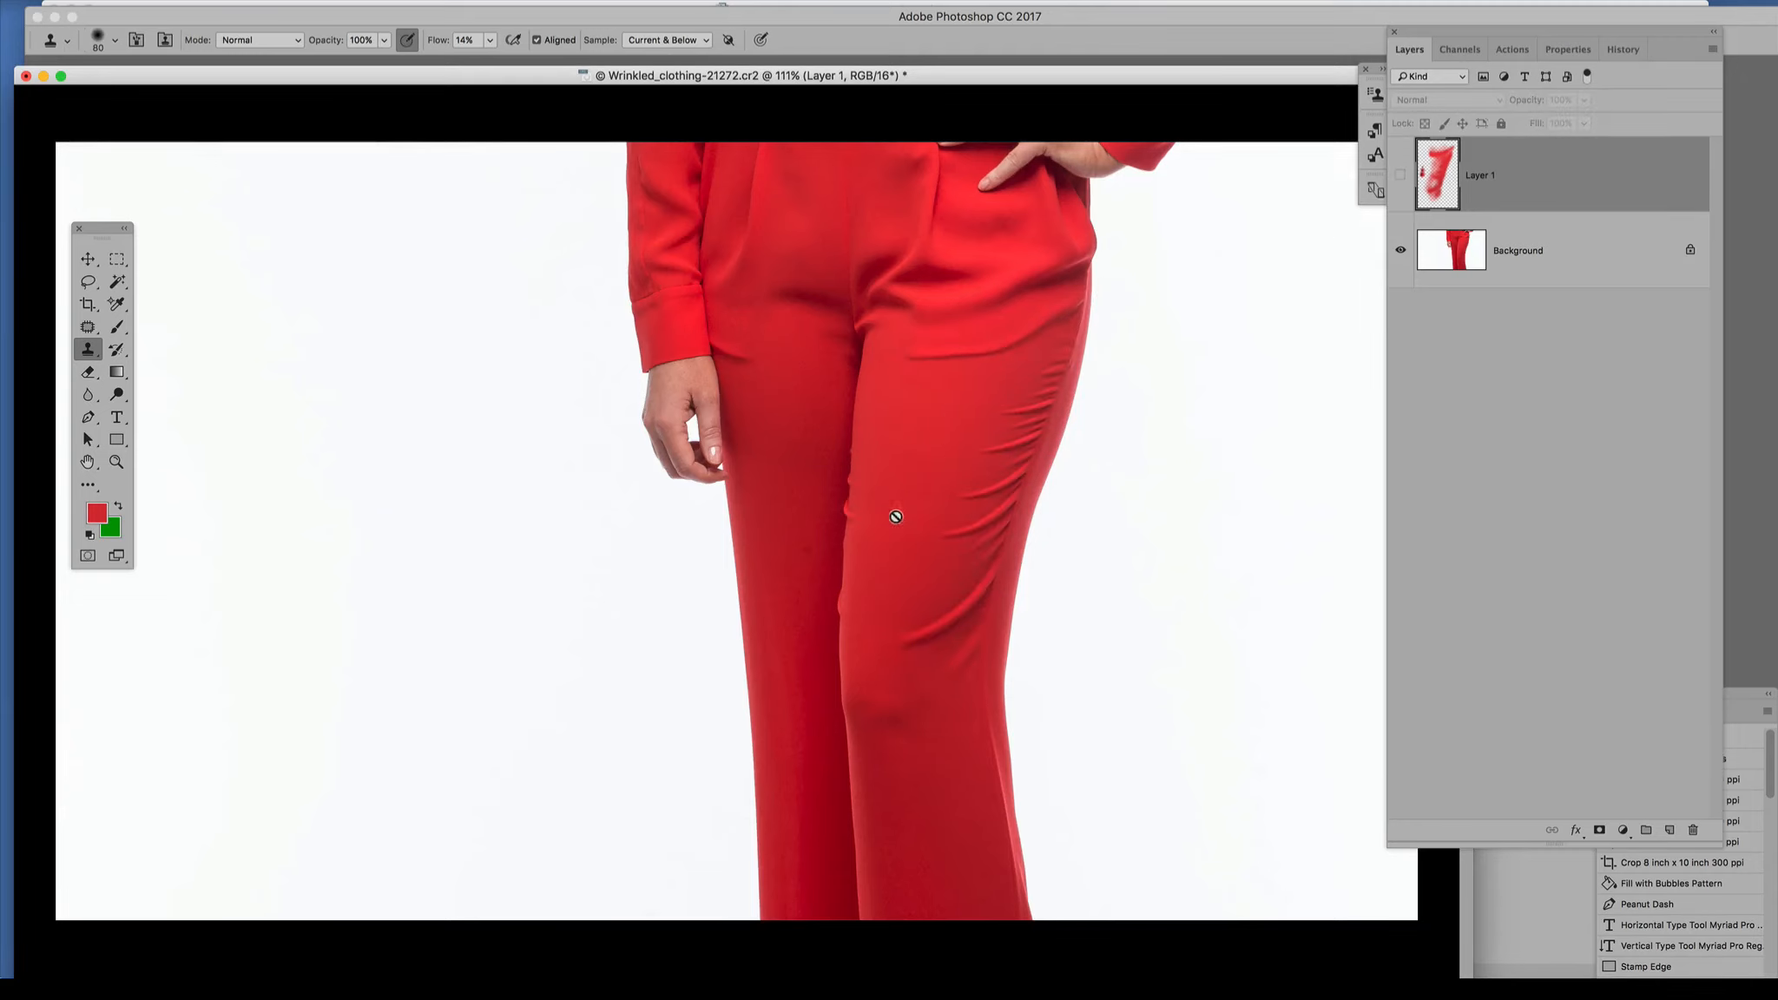
click(1401, 174)
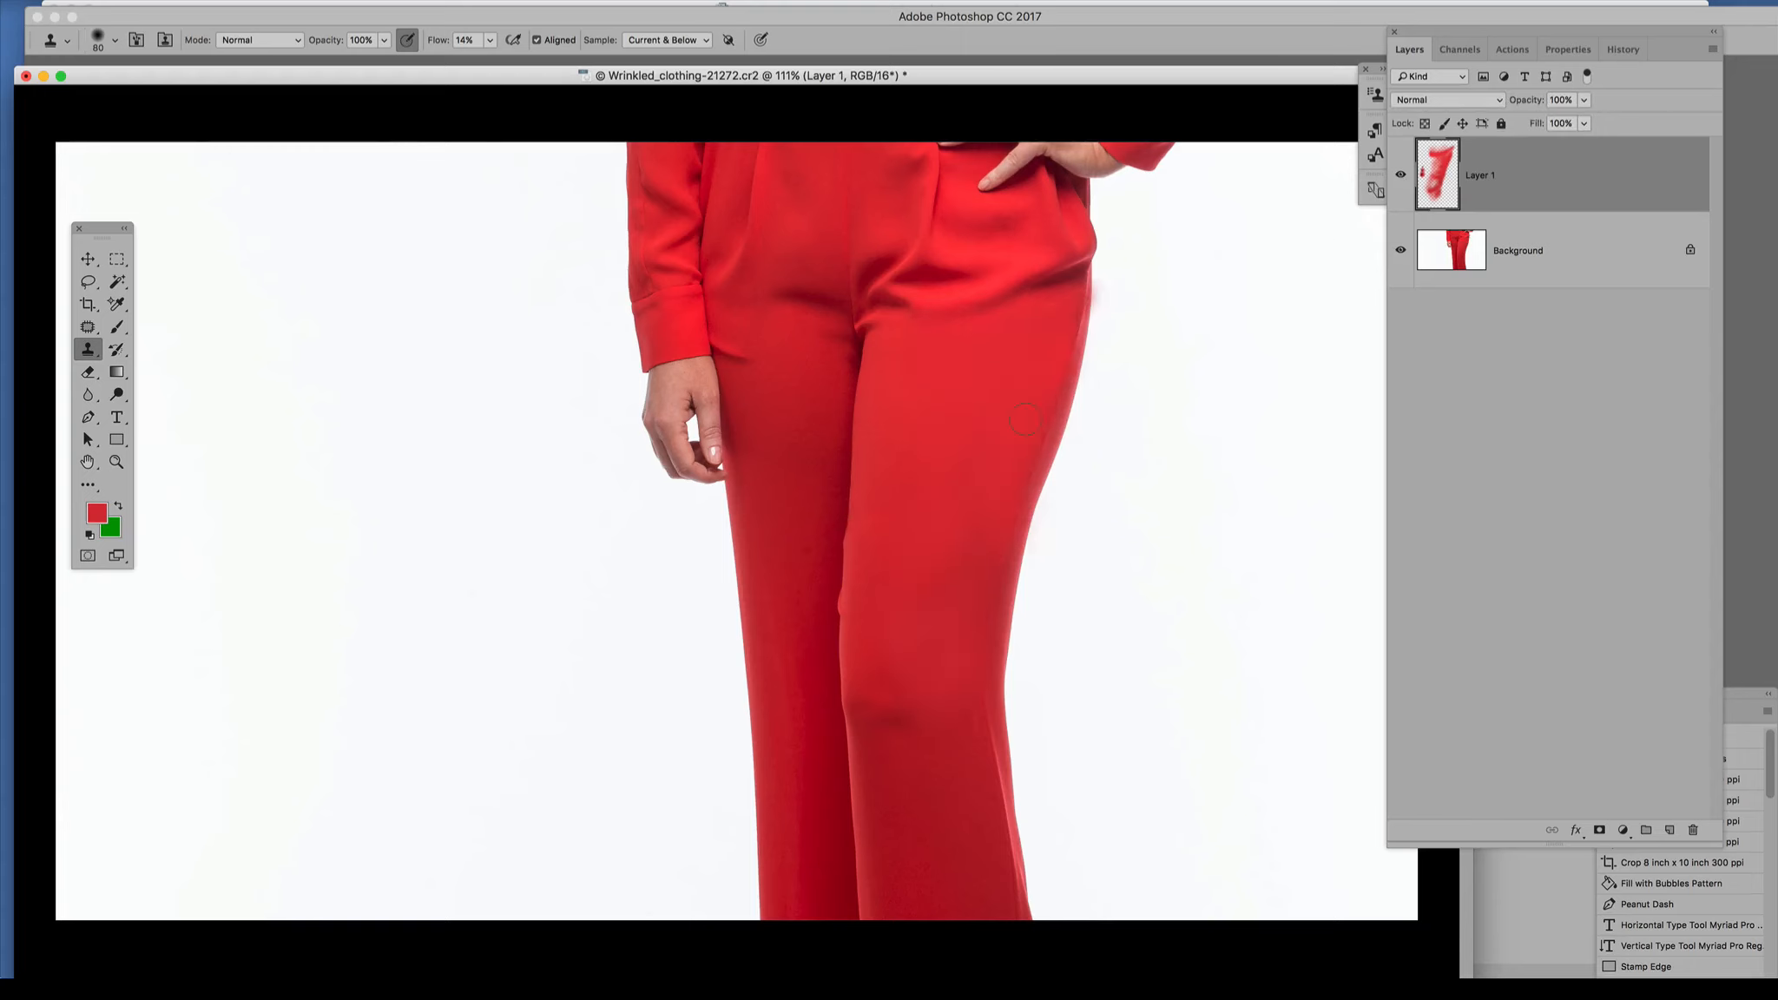
Switch to the Brush tool and run the Highlight_curves and Shadow_Curves actions to add masked lightening and darkening curves layers.
key(b)
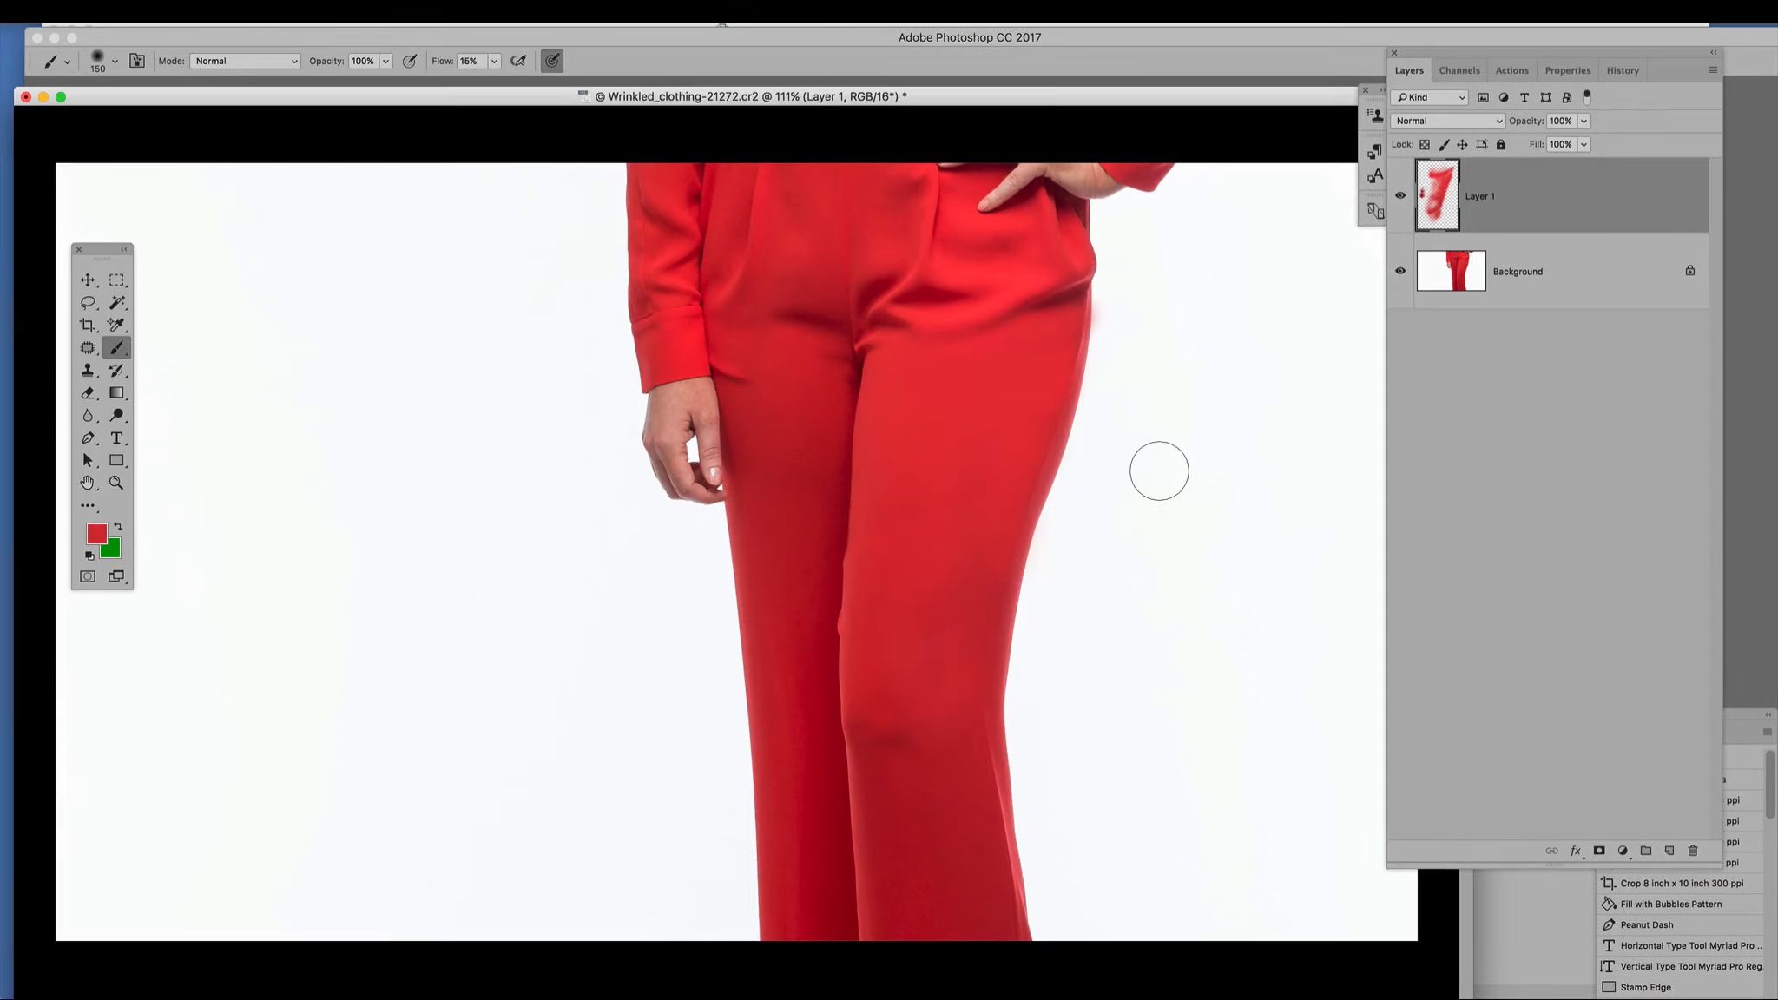
click(1511, 73)
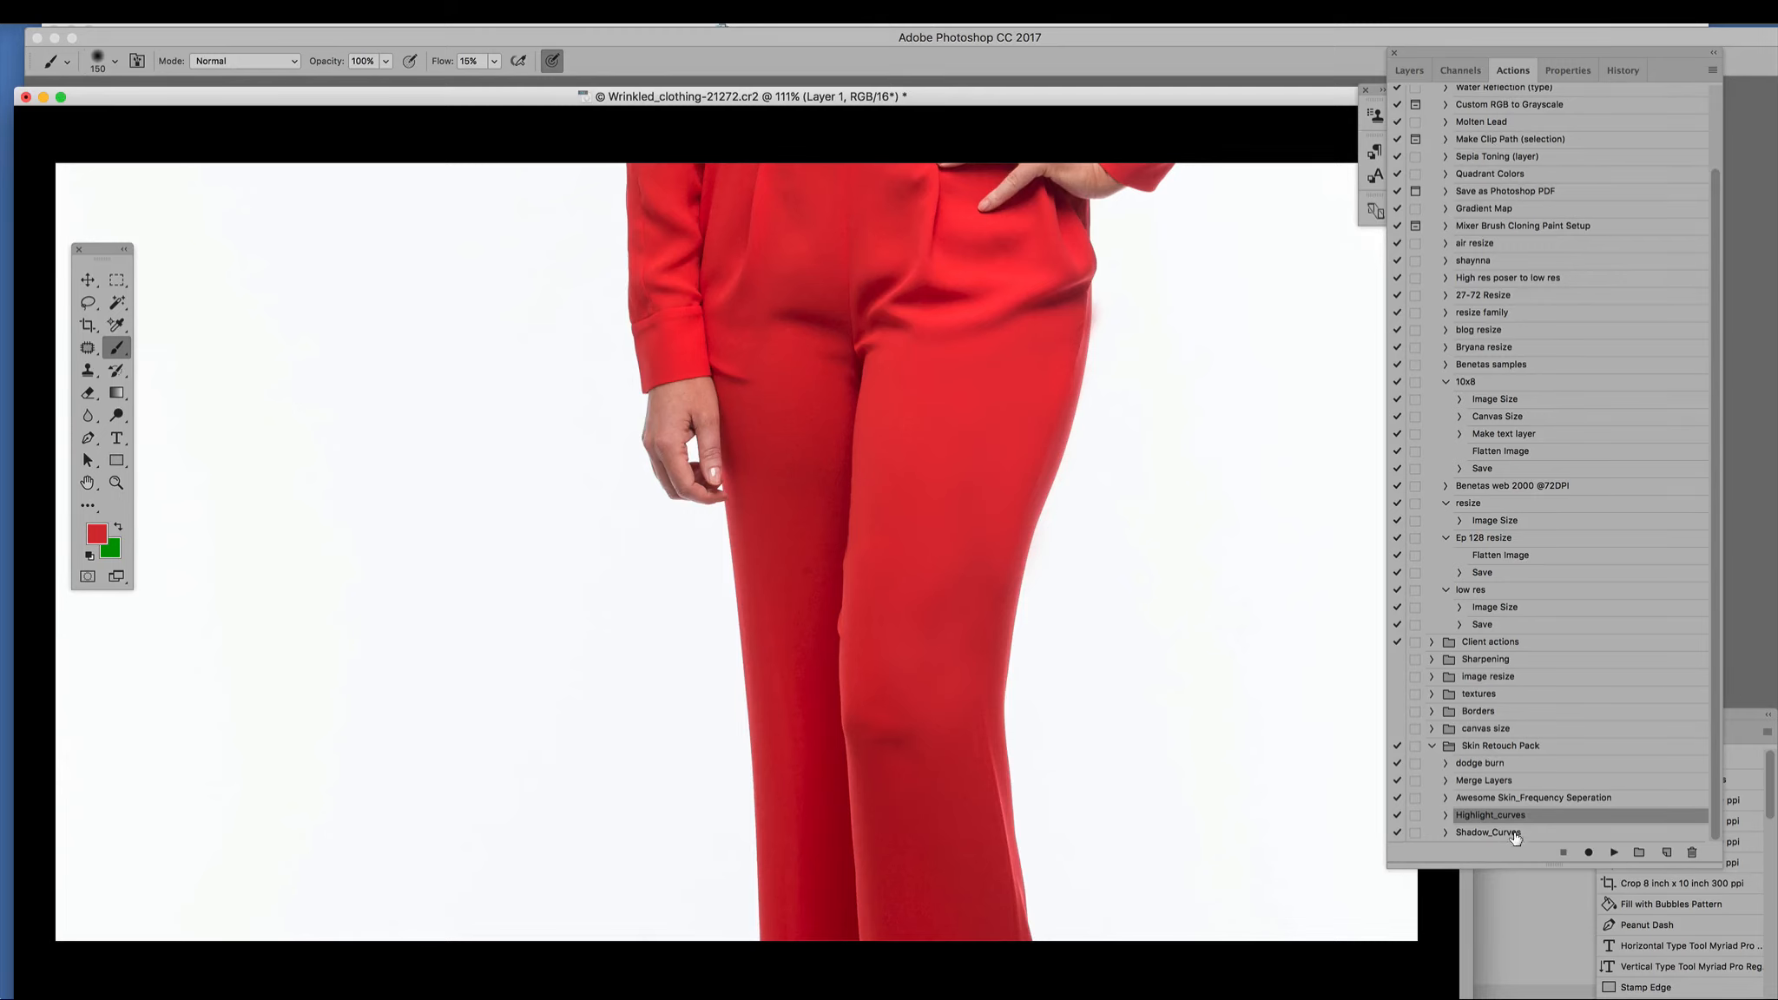
click(1614, 852)
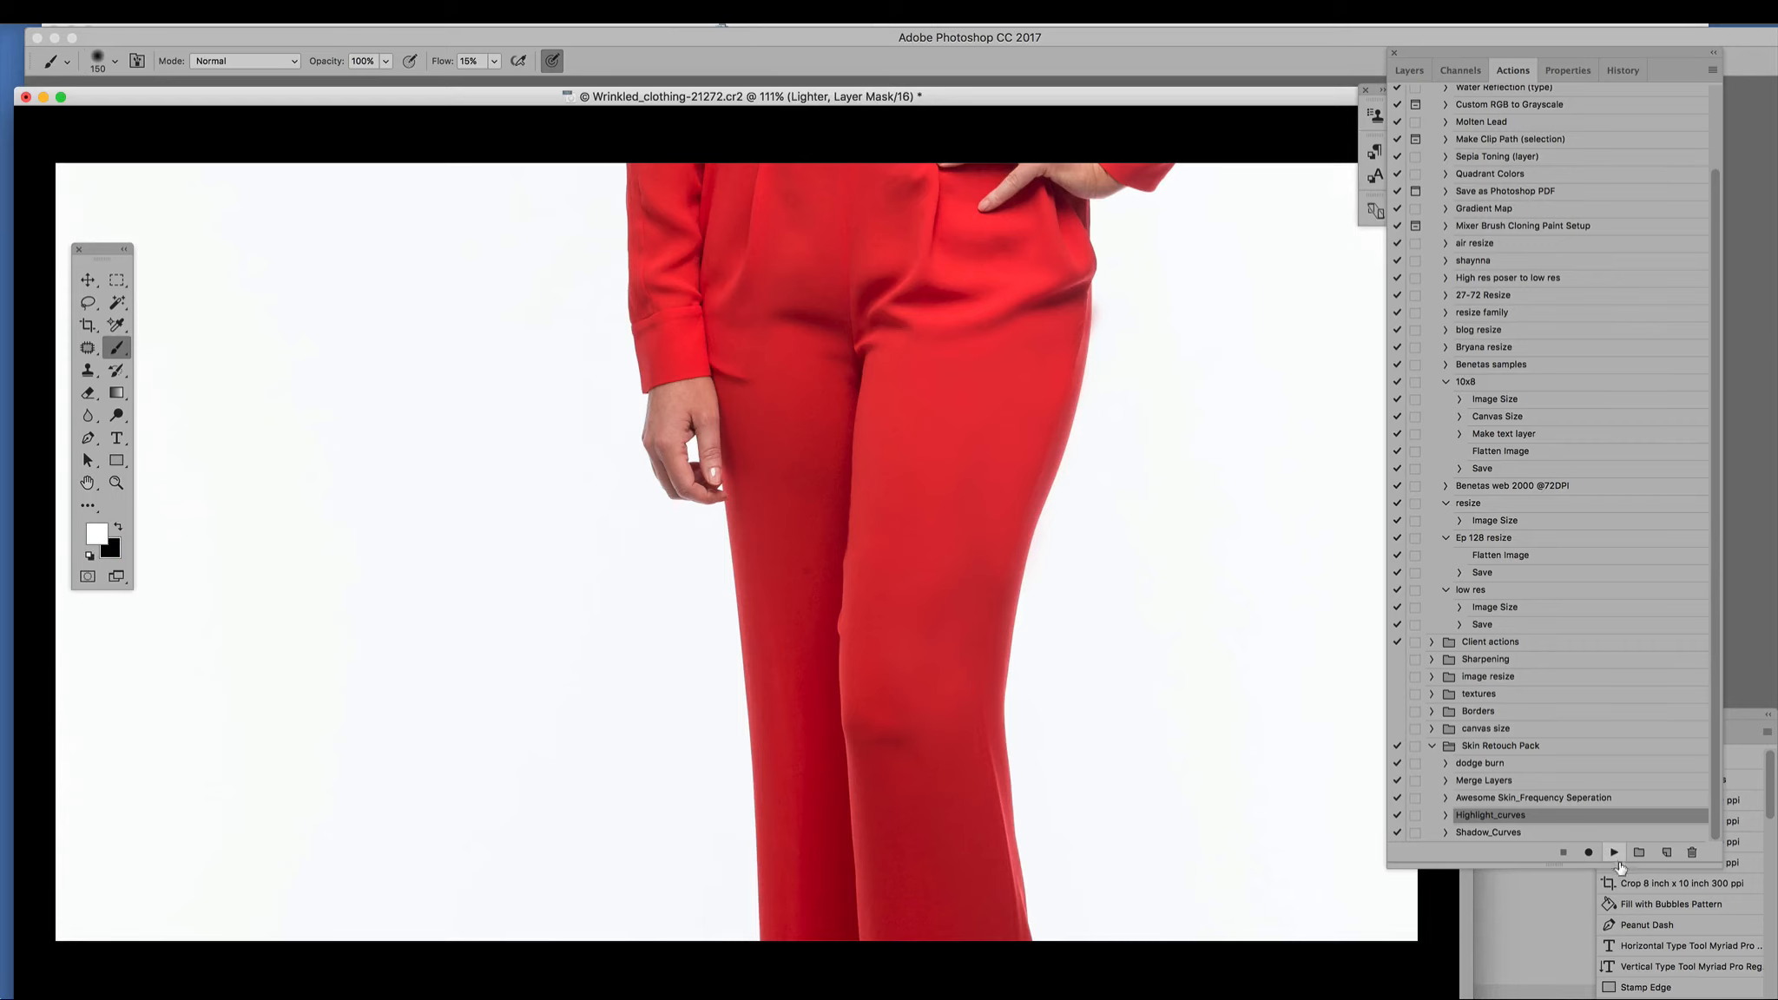
click(1506, 833)
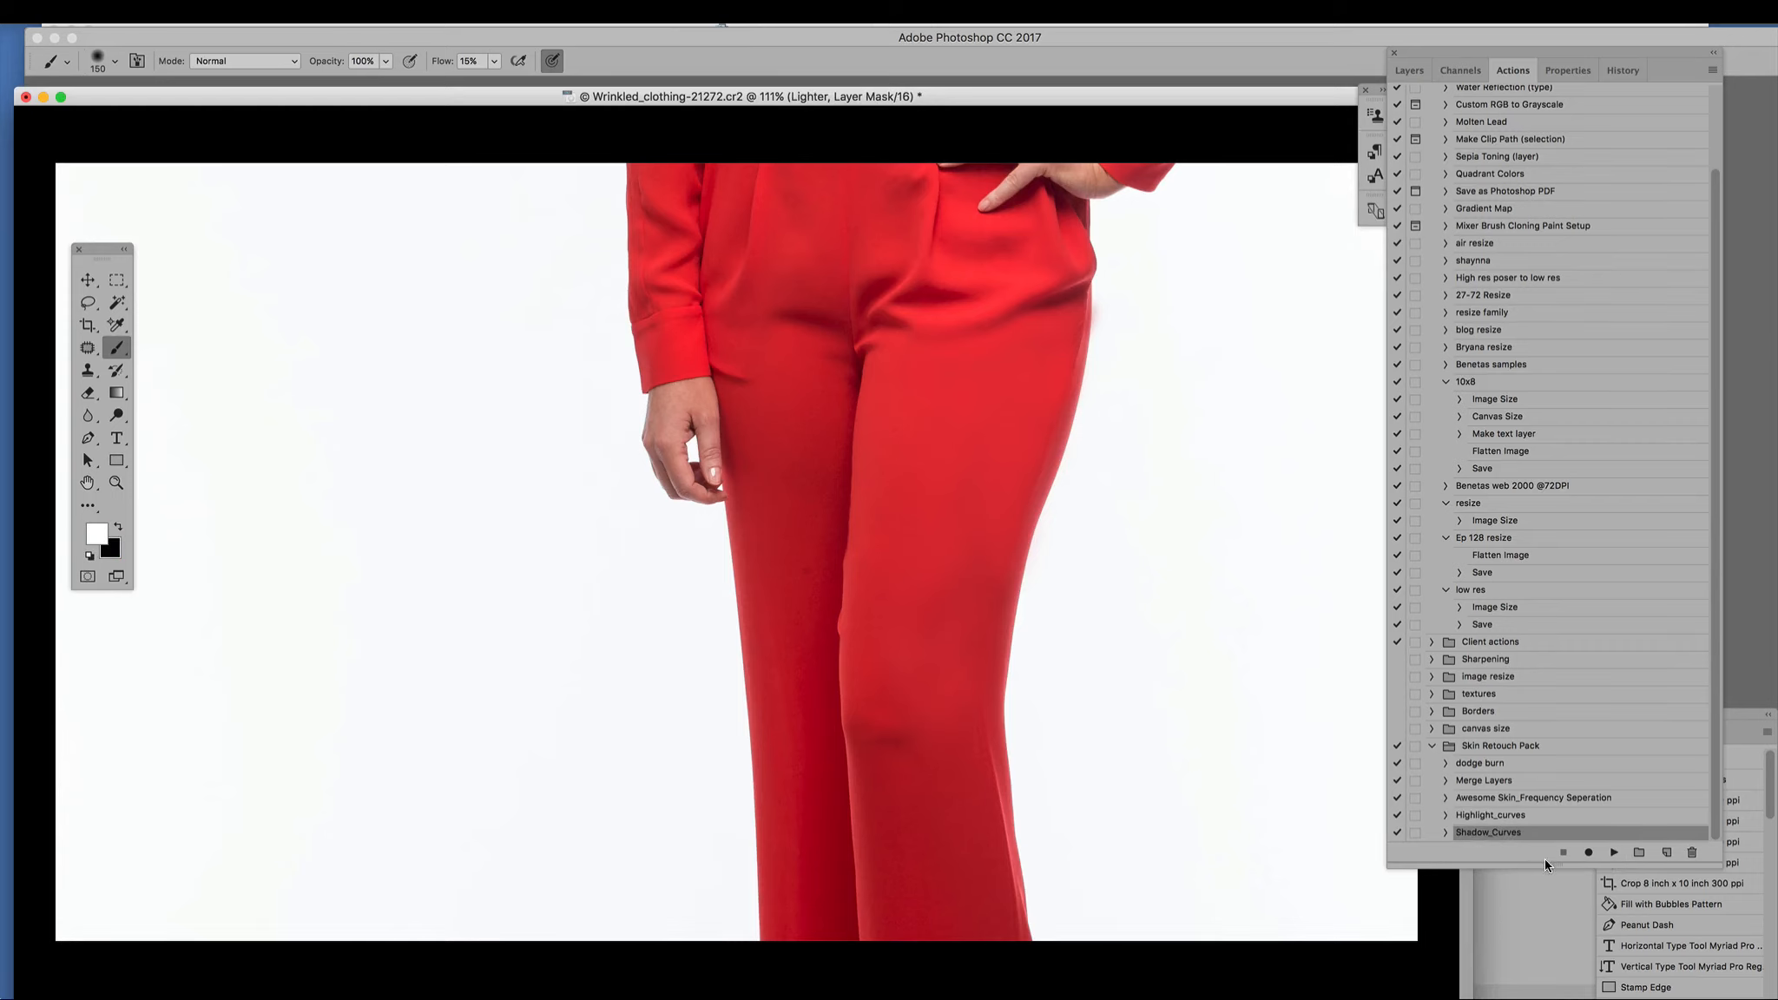
click(1614, 854)
click(1406, 71)
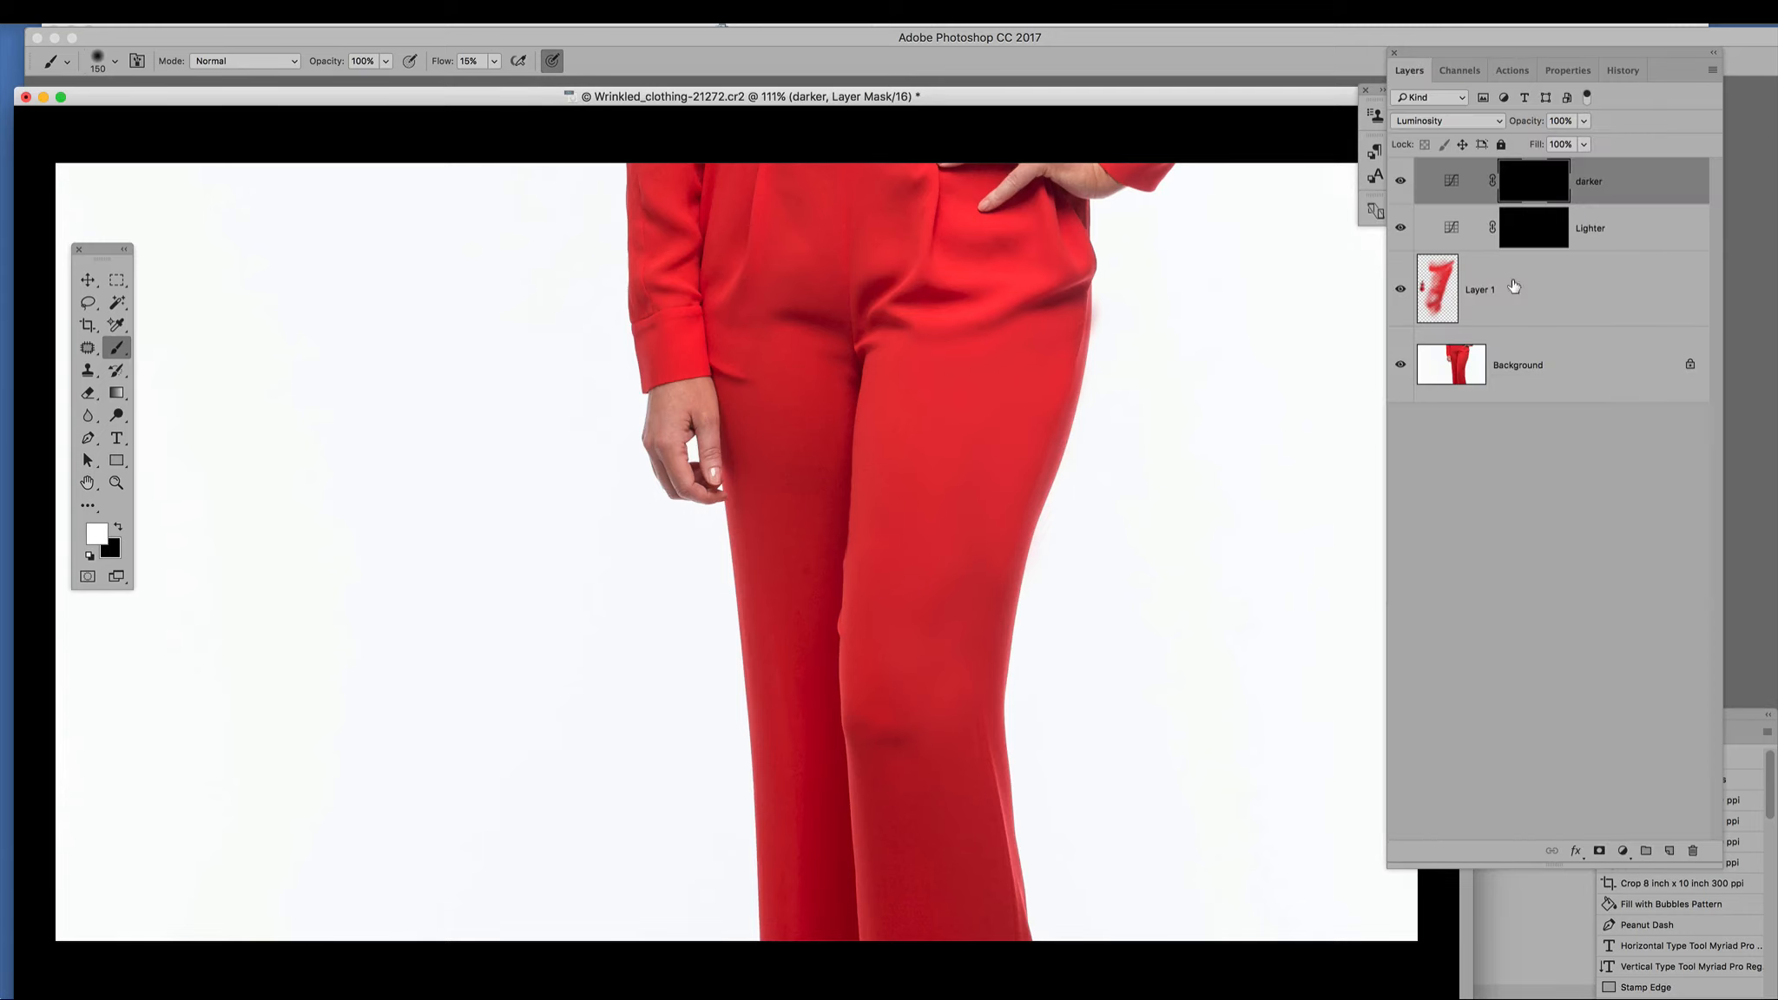
Enlarge the soft brush to 200 px, paint white on the darker layer's mask along the front leg's outer edge, and check the shading.
click(1596, 240)
click(1608, 190)
click(1606, 239)
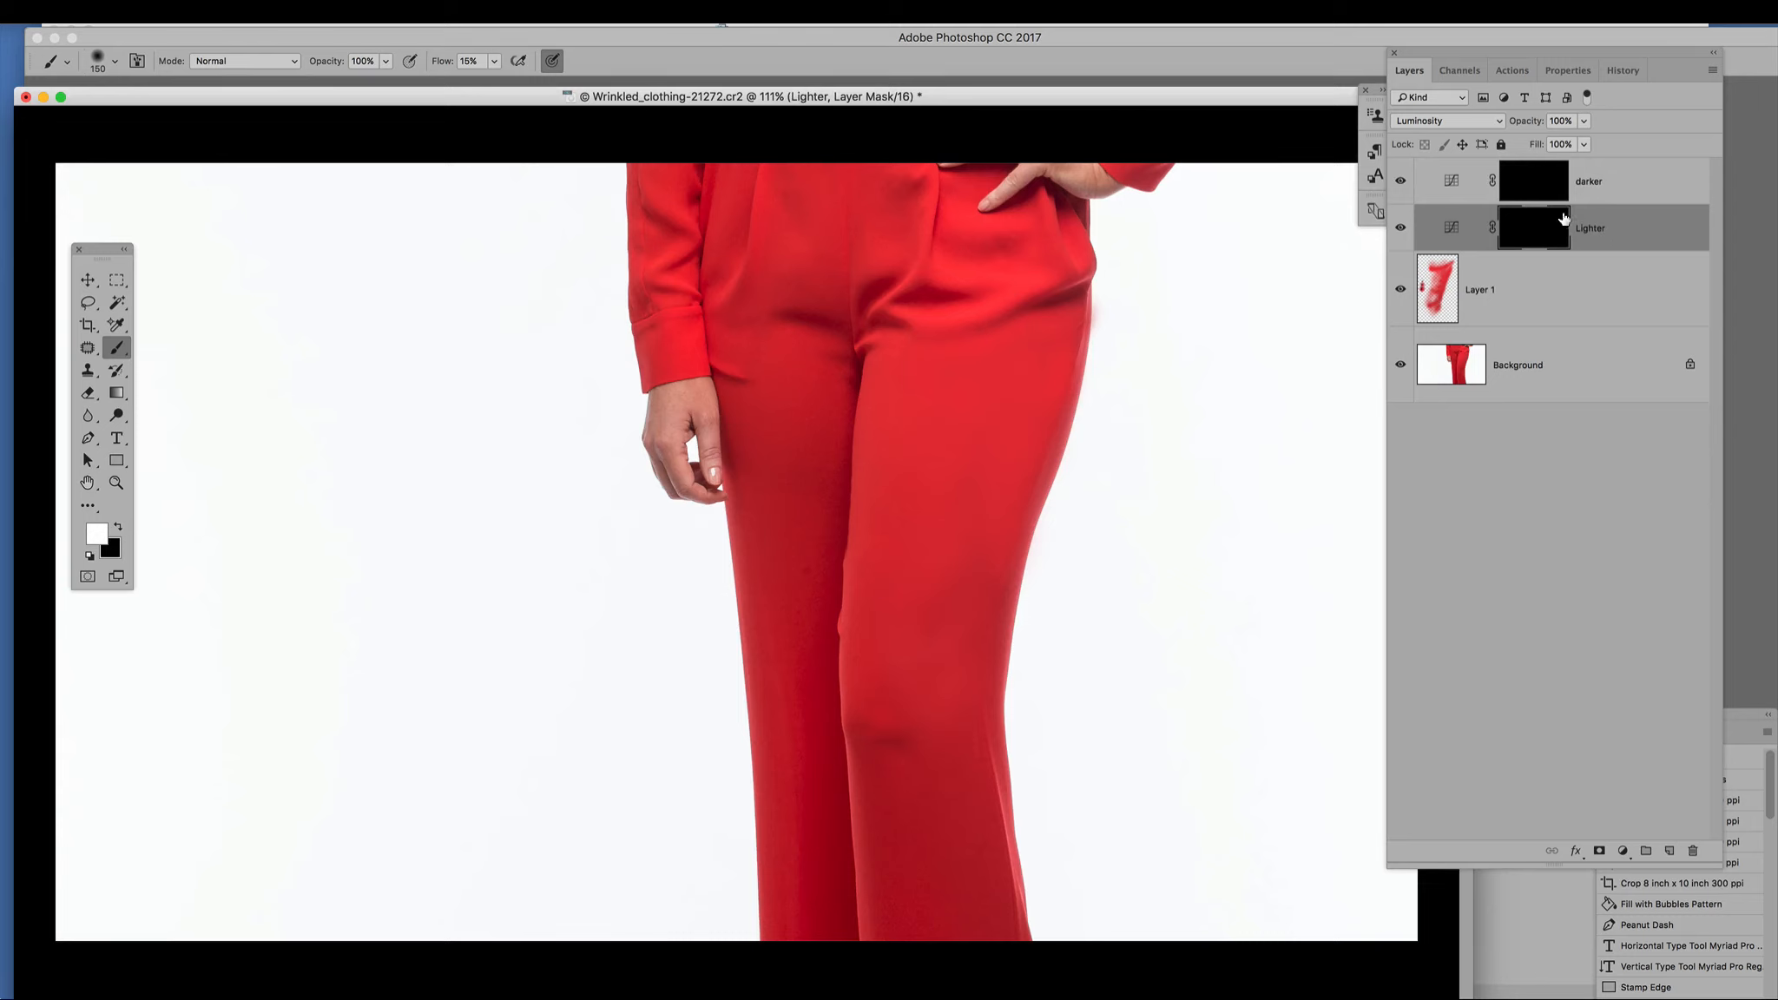
click(1602, 191)
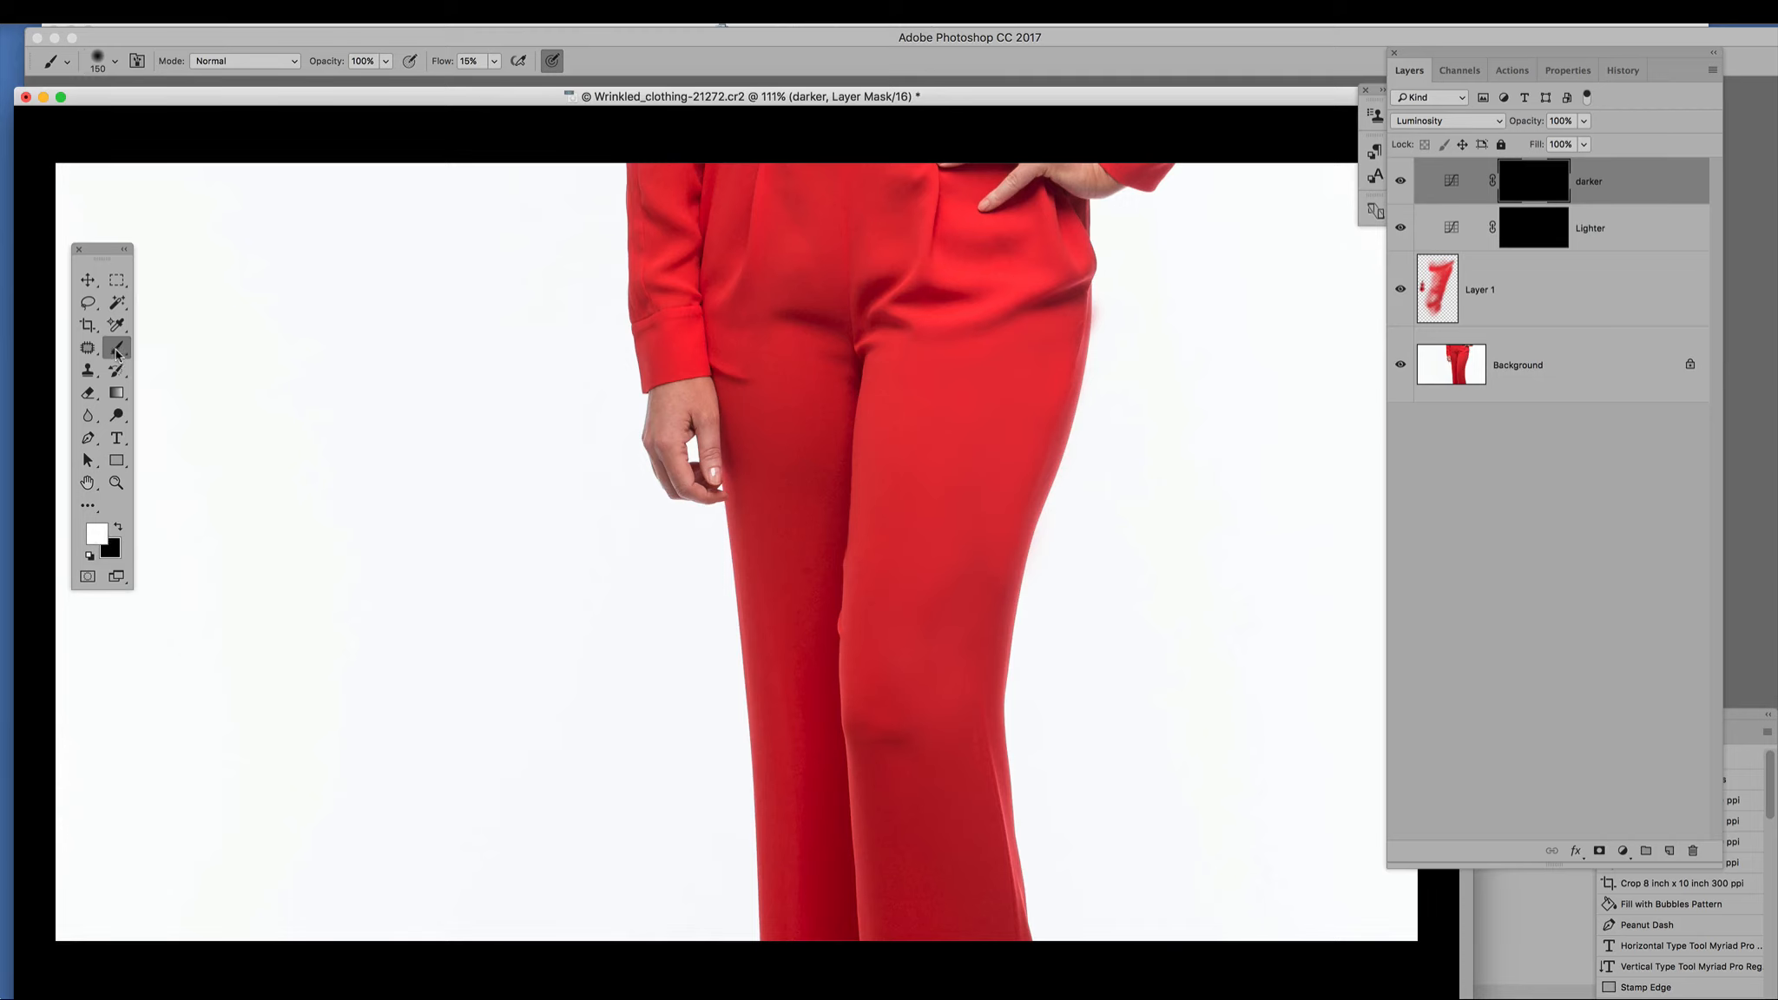
click(114, 62)
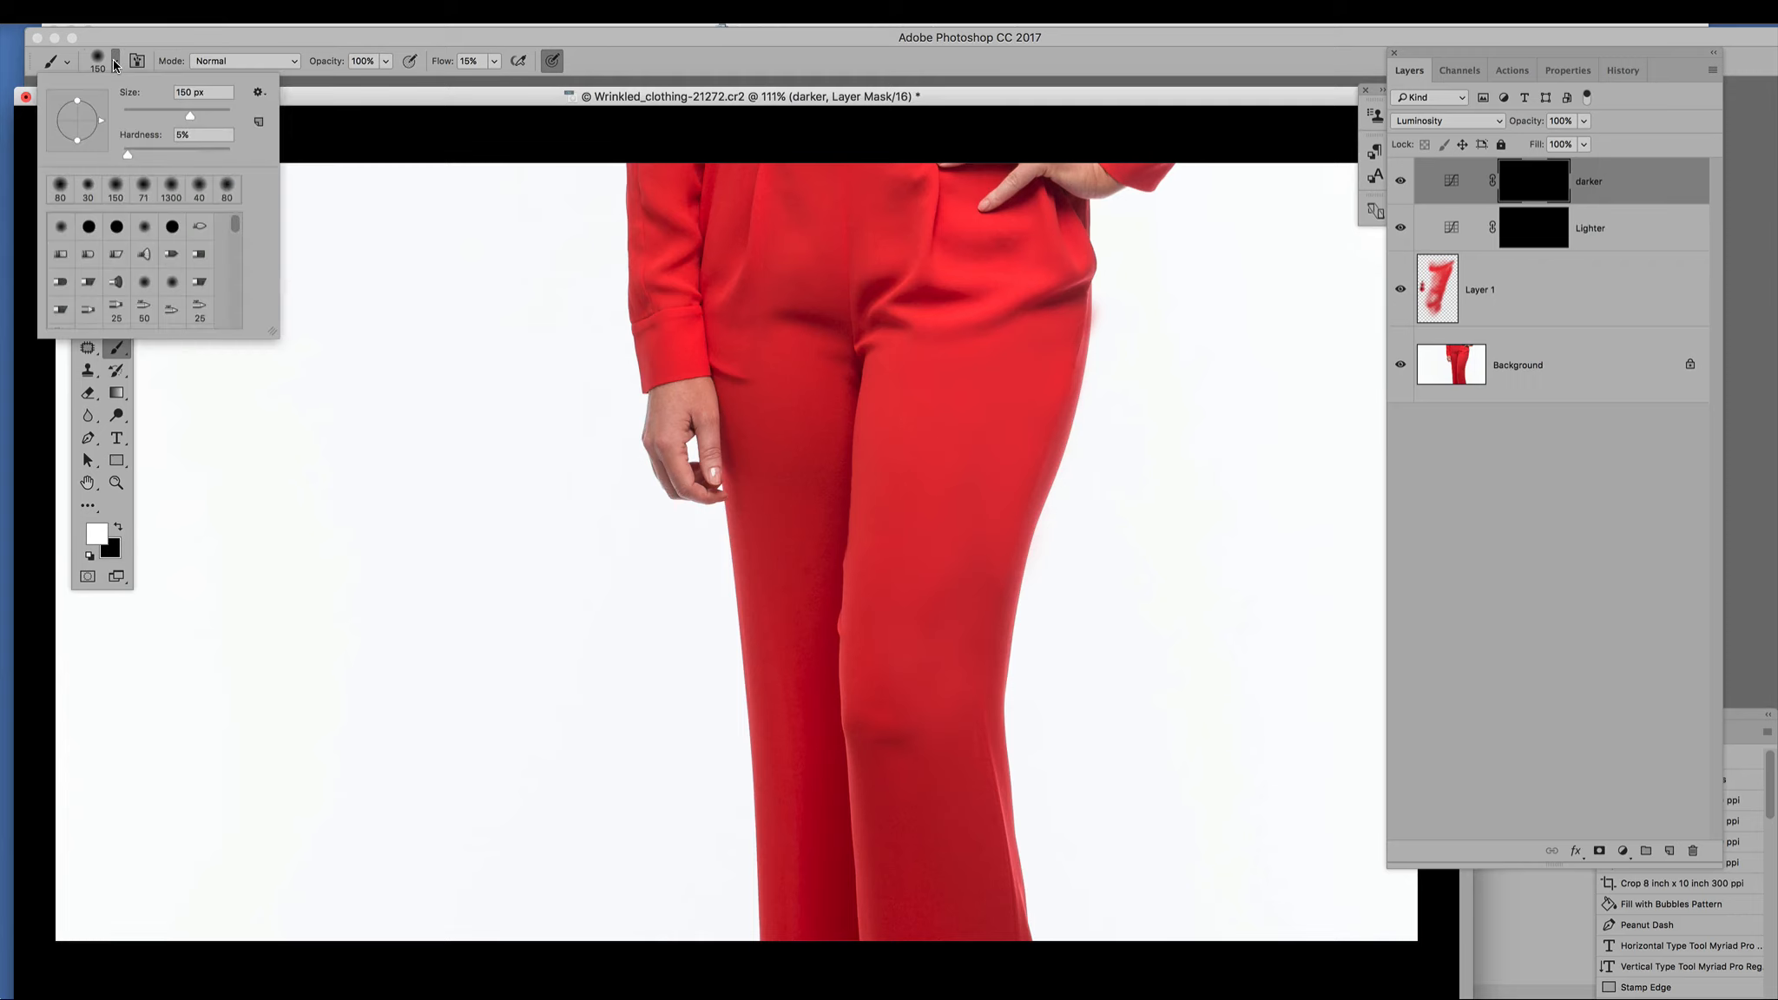
click(114, 64)
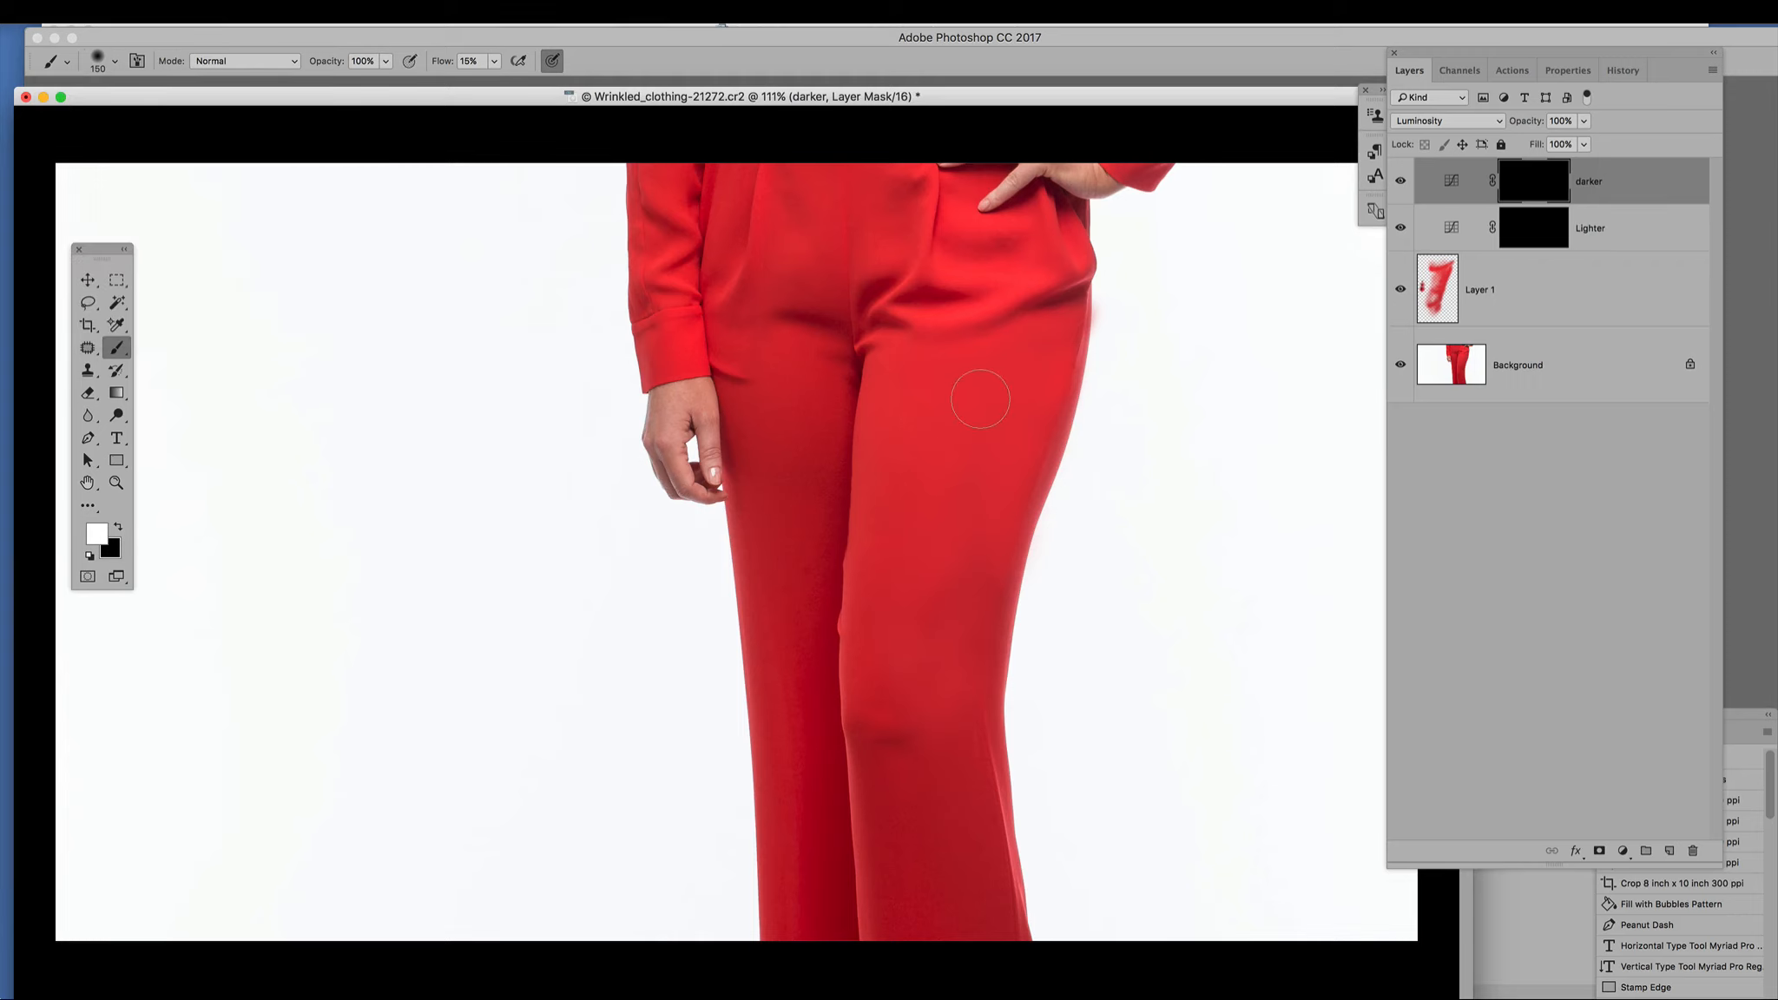
key(bracketright)
key(bracketright)
mouse_move(1064, 313)
mouse_down()
mouse_move(994, 549)
mouse_move(1048, 295)
mouse_move(969, 640)
mouse_move(1007, 959)
mouse_move(985, 643)
mouse_move(1040, 300)
mouse_move(974, 564)
mouse_move(965, 724)
mouse_move(987, 922)
mouse_move(953, 791)
mouse_move(986, 546)
mouse_move(1065, 256)
mouse_move(1053, 219)
mouse_move(1024, 527)
mouse_move(973, 671)
mouse_move(993, 925)
mouse_move(972, 733)
mouse_move(1016, 394)
mouse_move(1065, 205)
mouse_up()
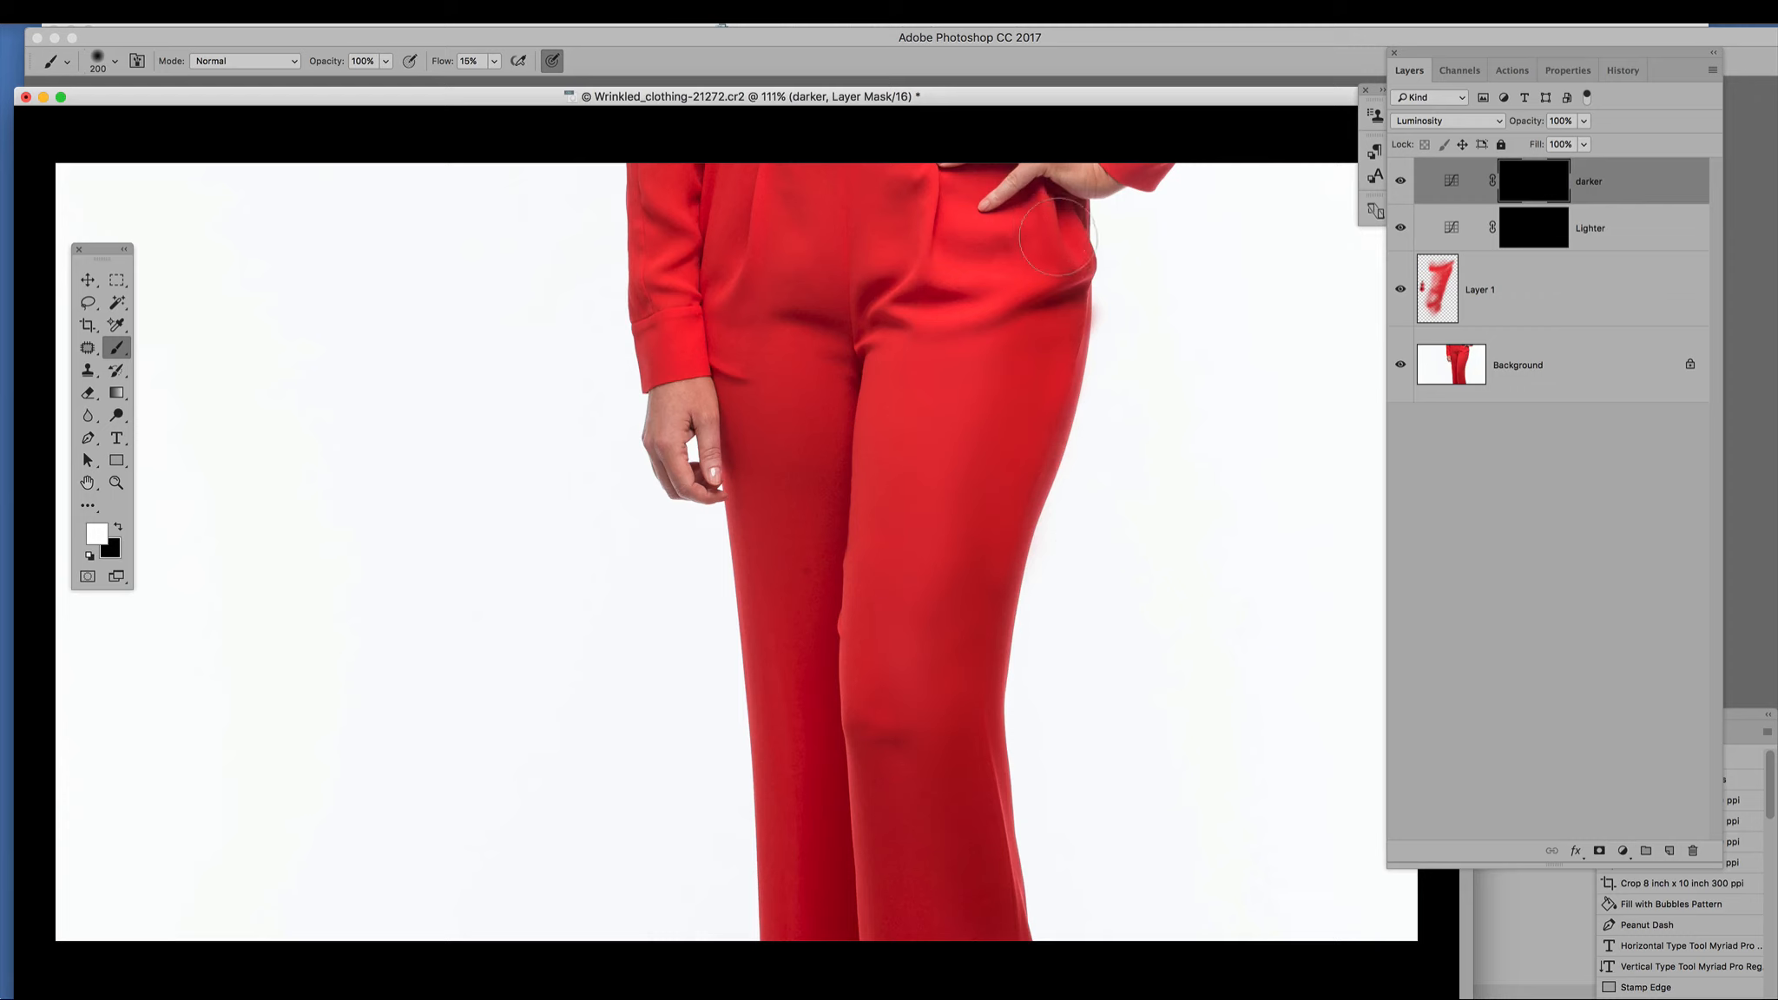
click(1400, 182)
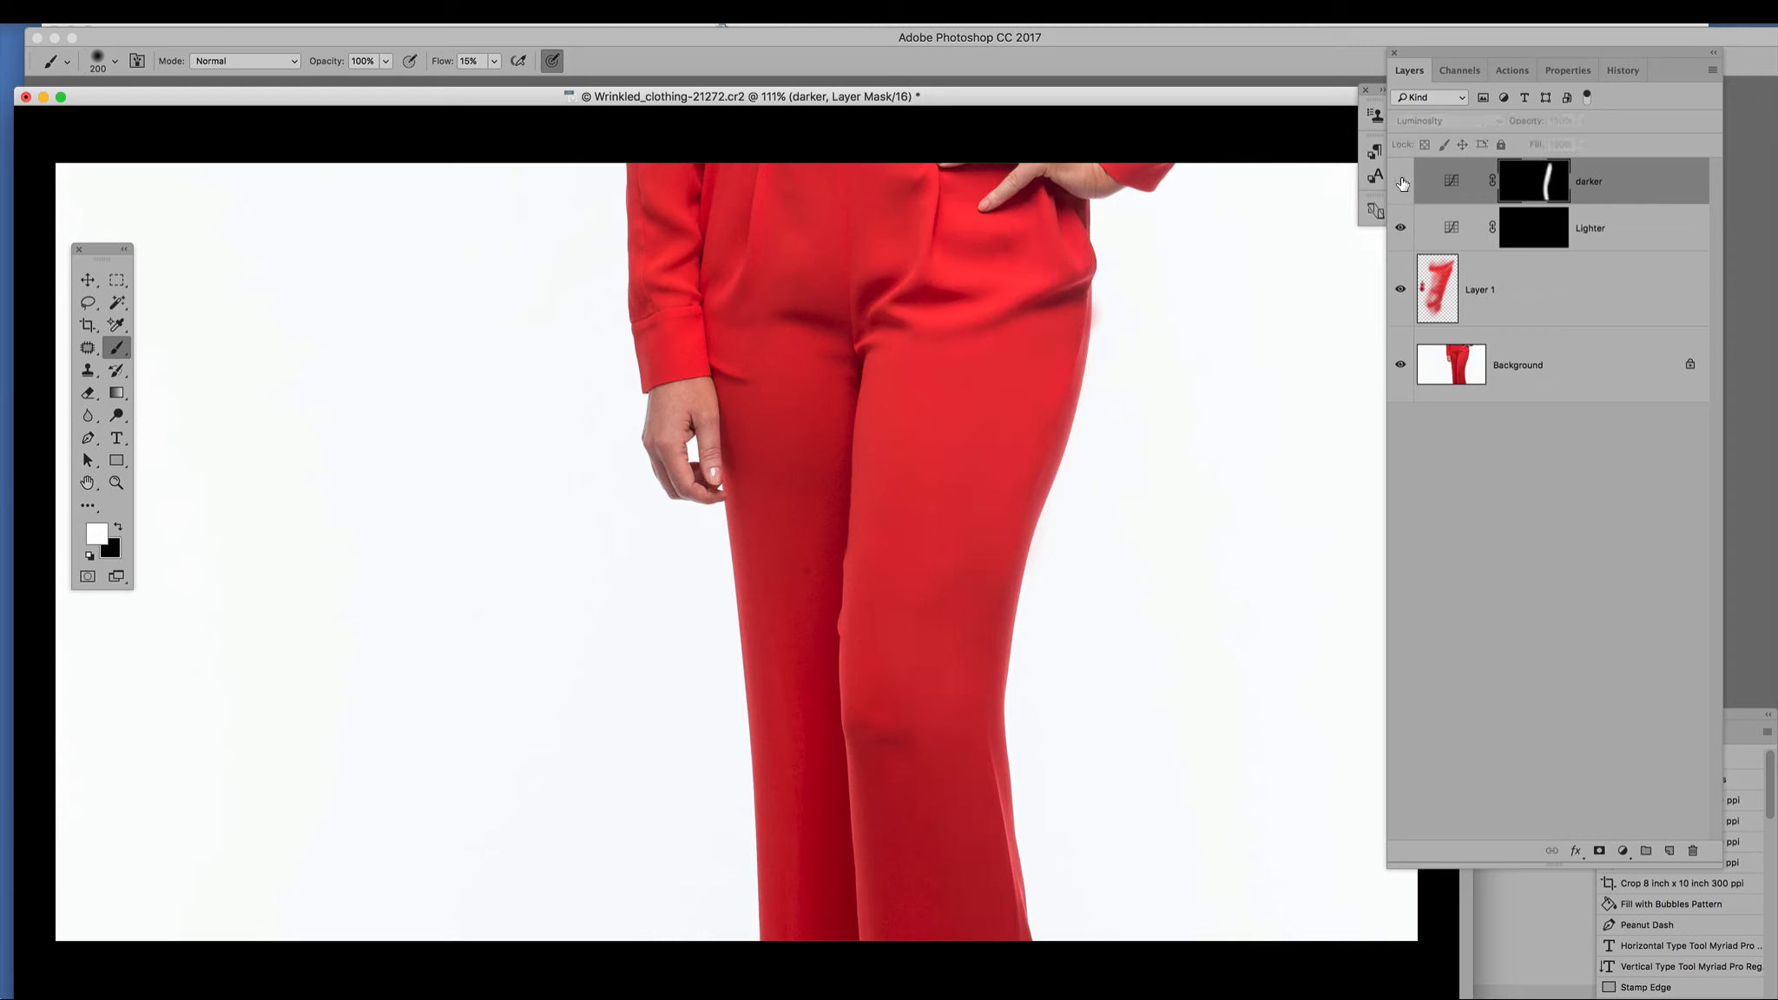
click(1401, 181)
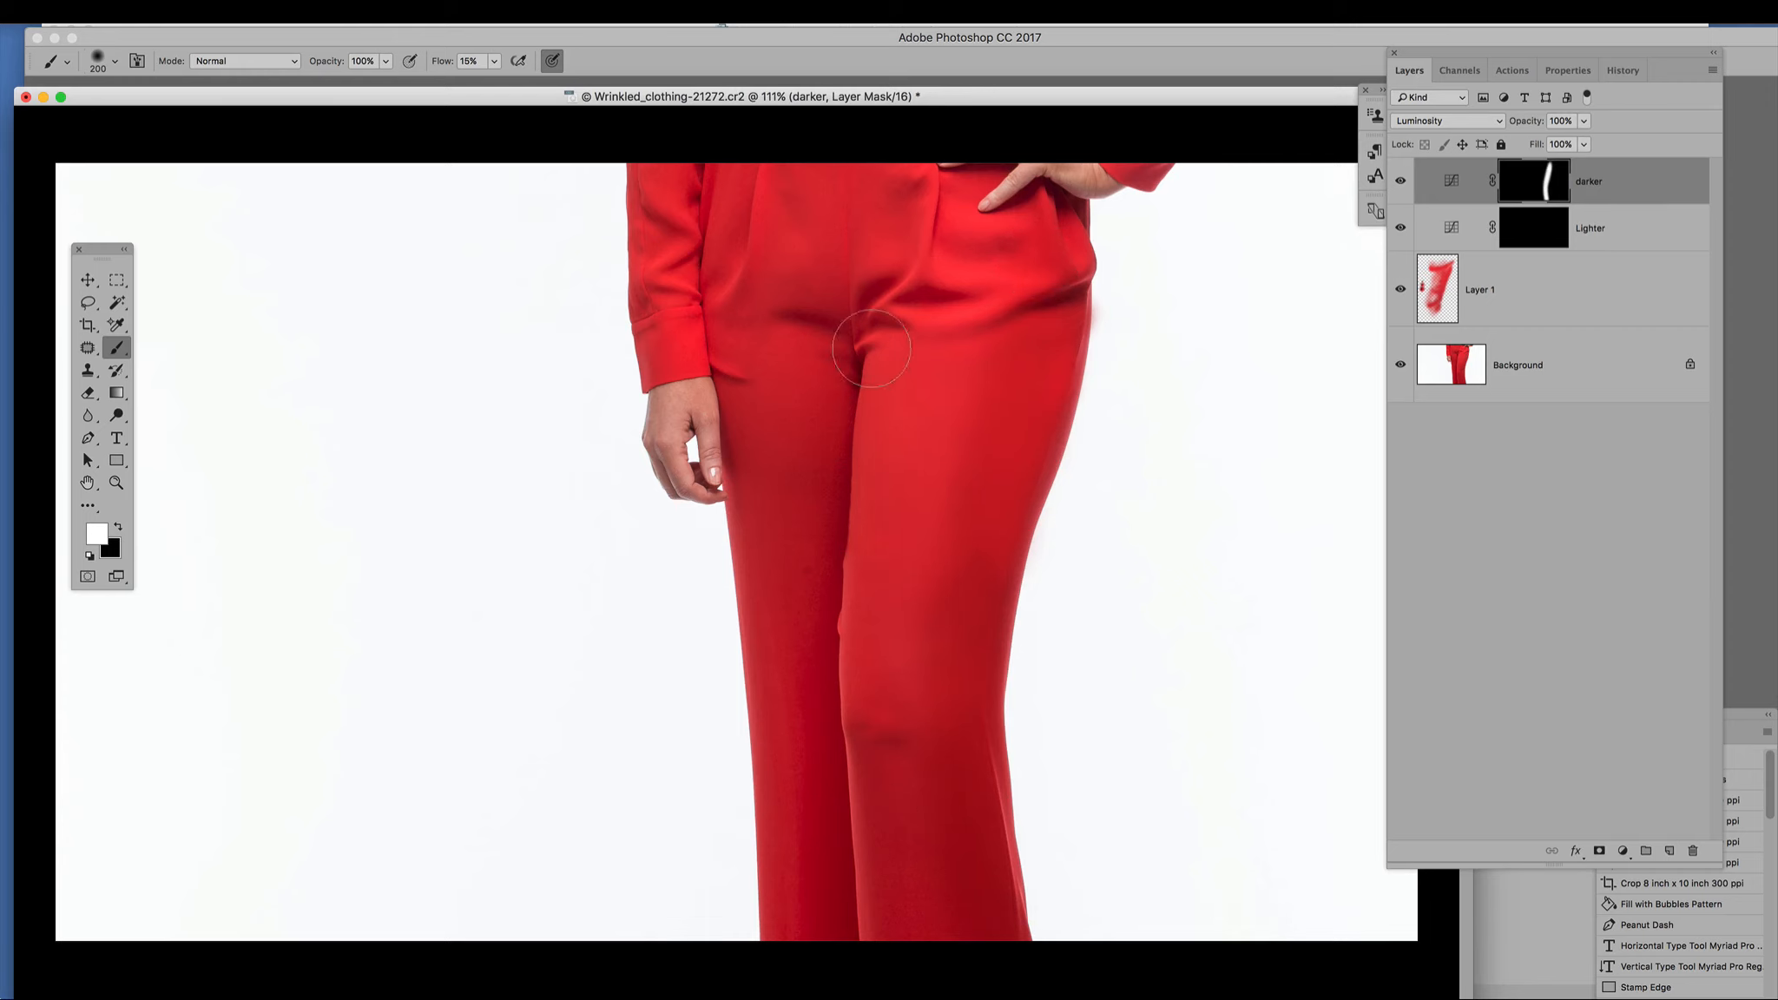
Paint white on the darker layer's mask down the front leg's inner side, comparing the shading with the layer hidden and shown.
mouse_move(879, 343)
mouse_down()
mouse_move(852, 874)
mouse_move(882, 970)
mouse_up()
mouse_move(877, 387)
mouse_down()
mouse_move(854, 636)
mouse_move(879, 941)
mouse_up()
mouse_move(872, 309)
mouse_down()
mouse_move(866, 553)
mouse_move(883, 891)
mouse_up()
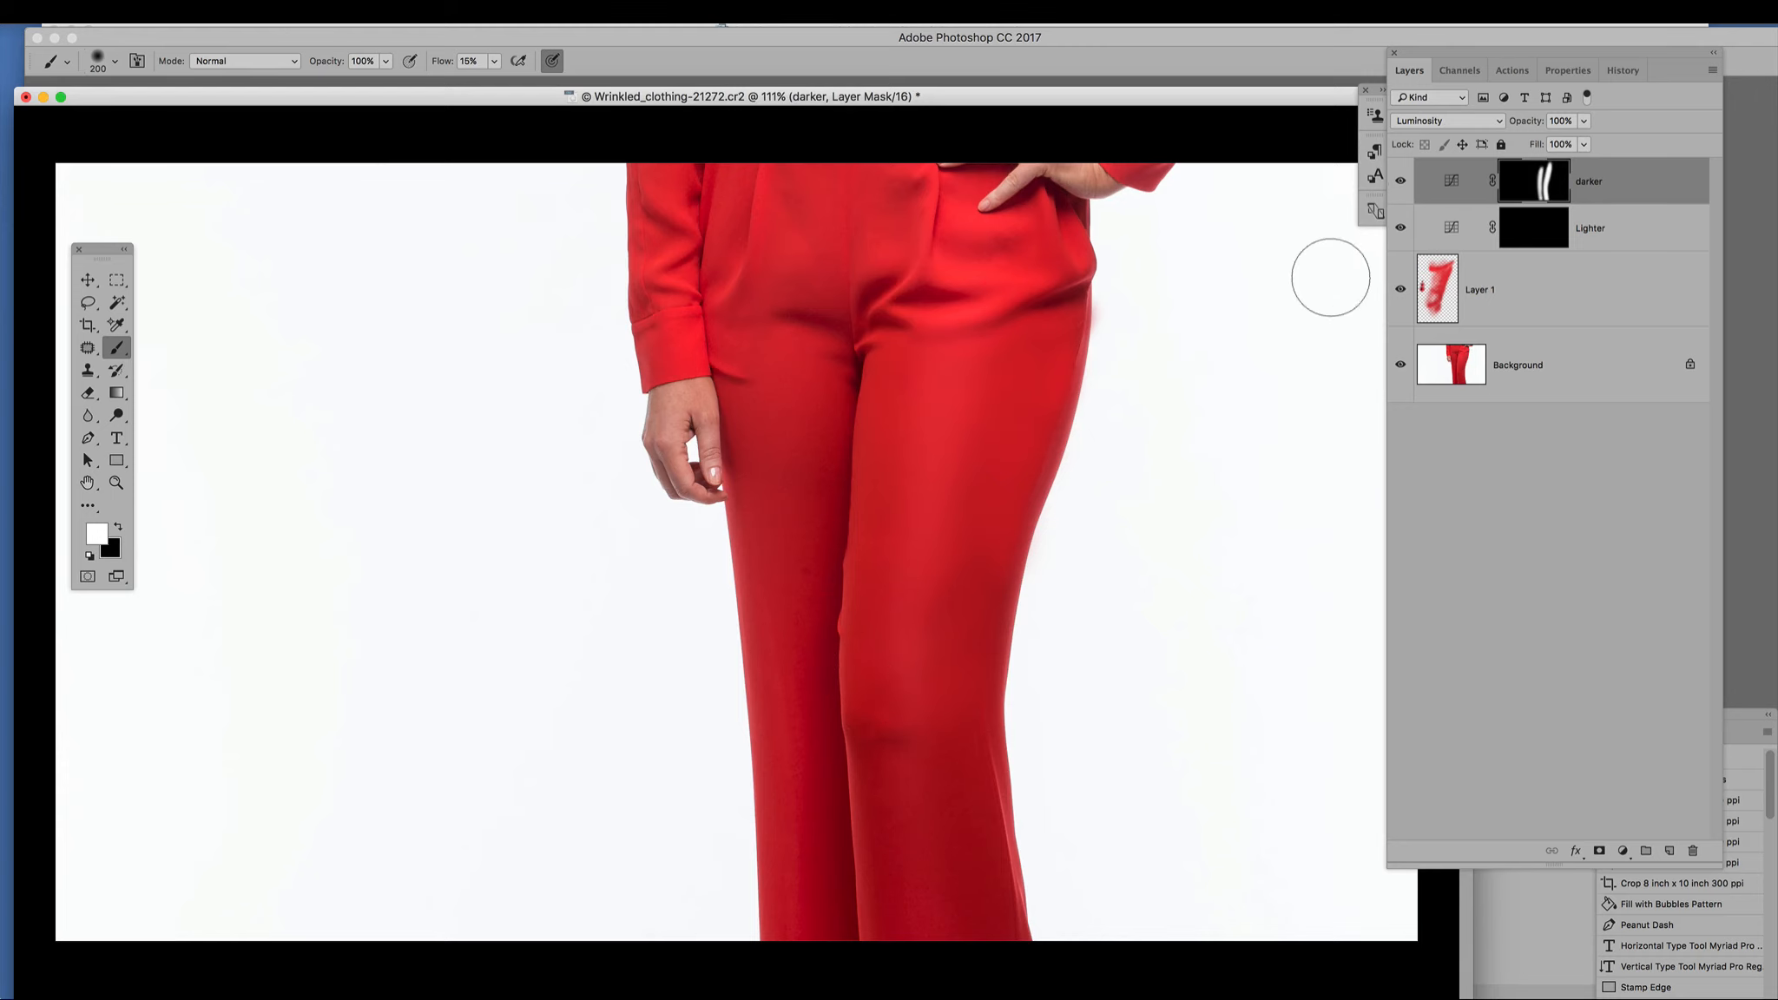
click(1401, 182)
click(1401, 182)
click(1401, 182)
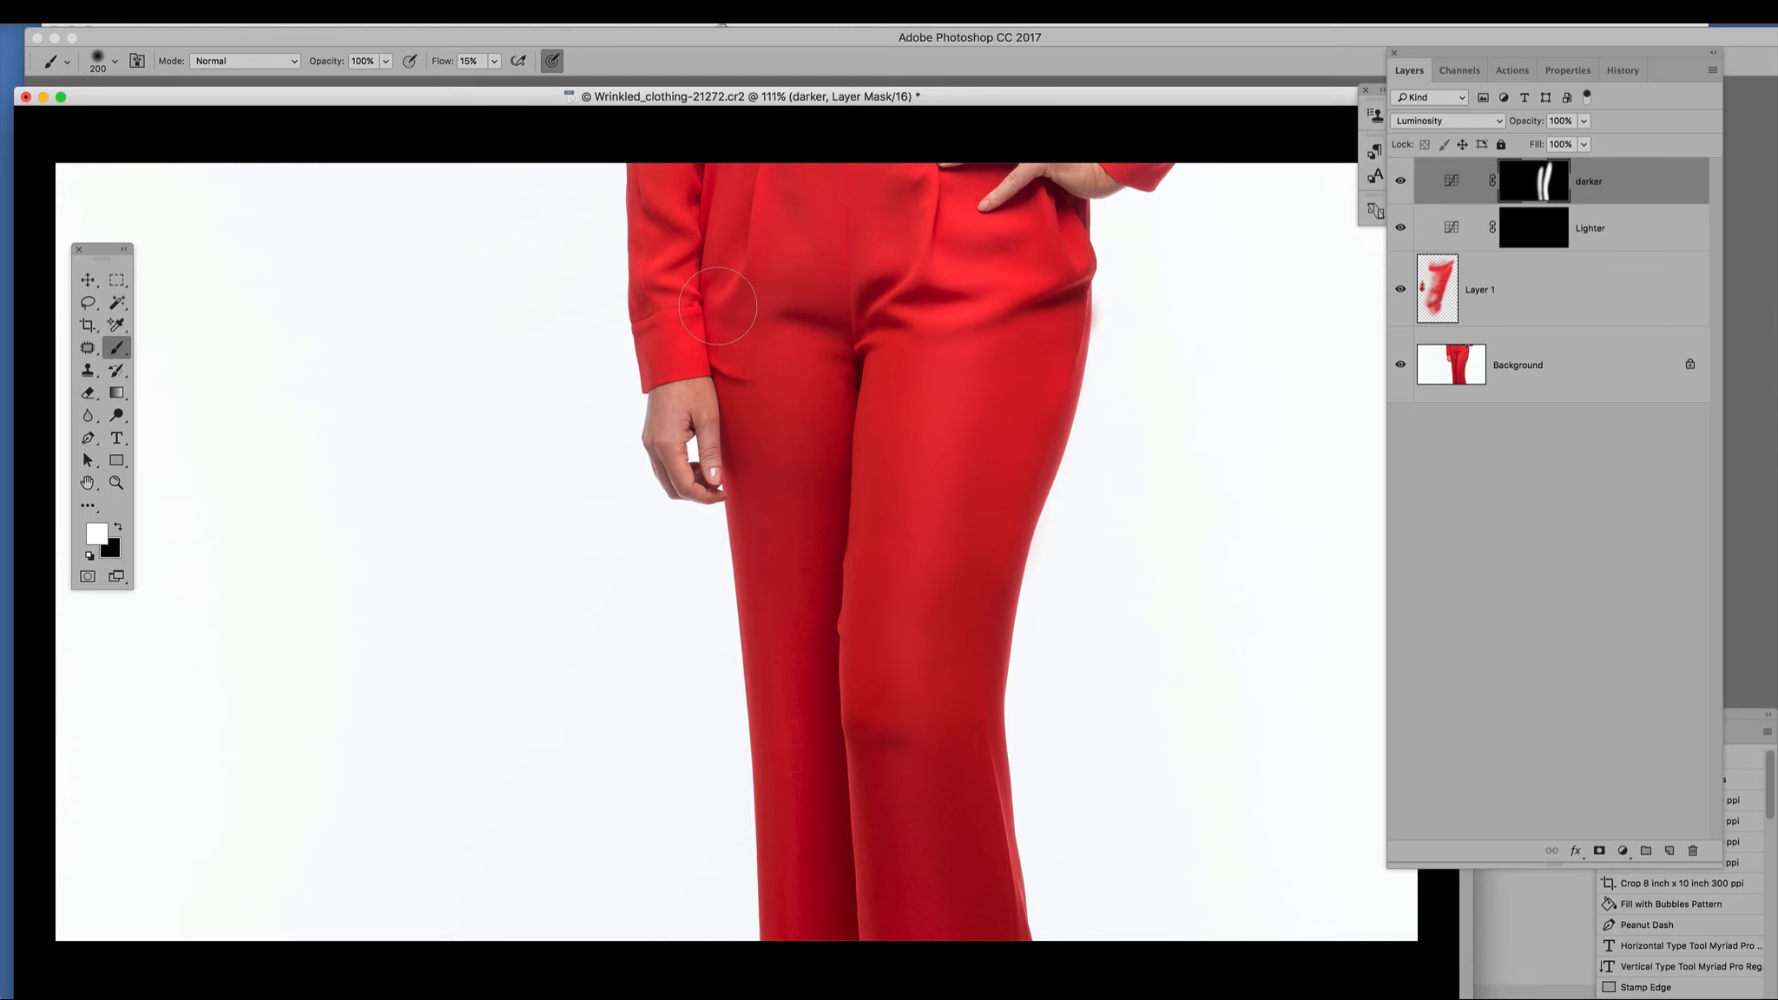
drag(878, 392, 869, 565)
Paint white on the Lighter layer's mask to add highlights down the middle of the front leg and on the other leg.
click(1612, 229)
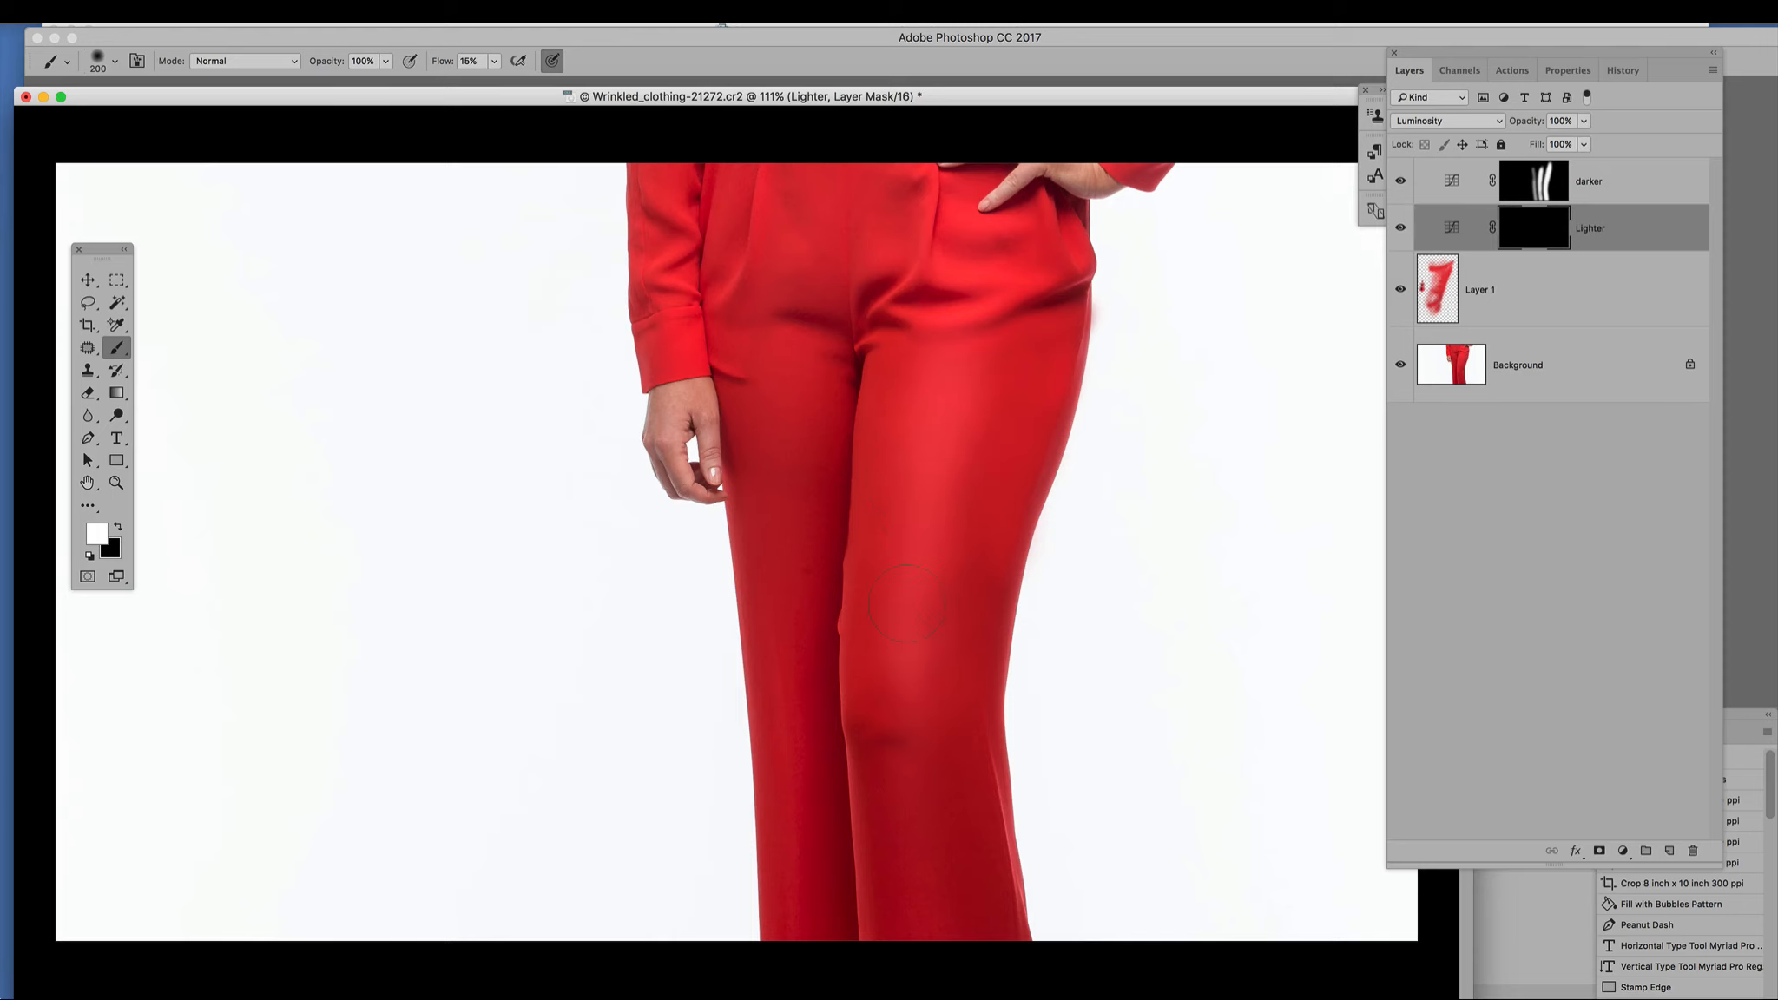
drag(909, 536, 896, 665)
click(1400, 227)
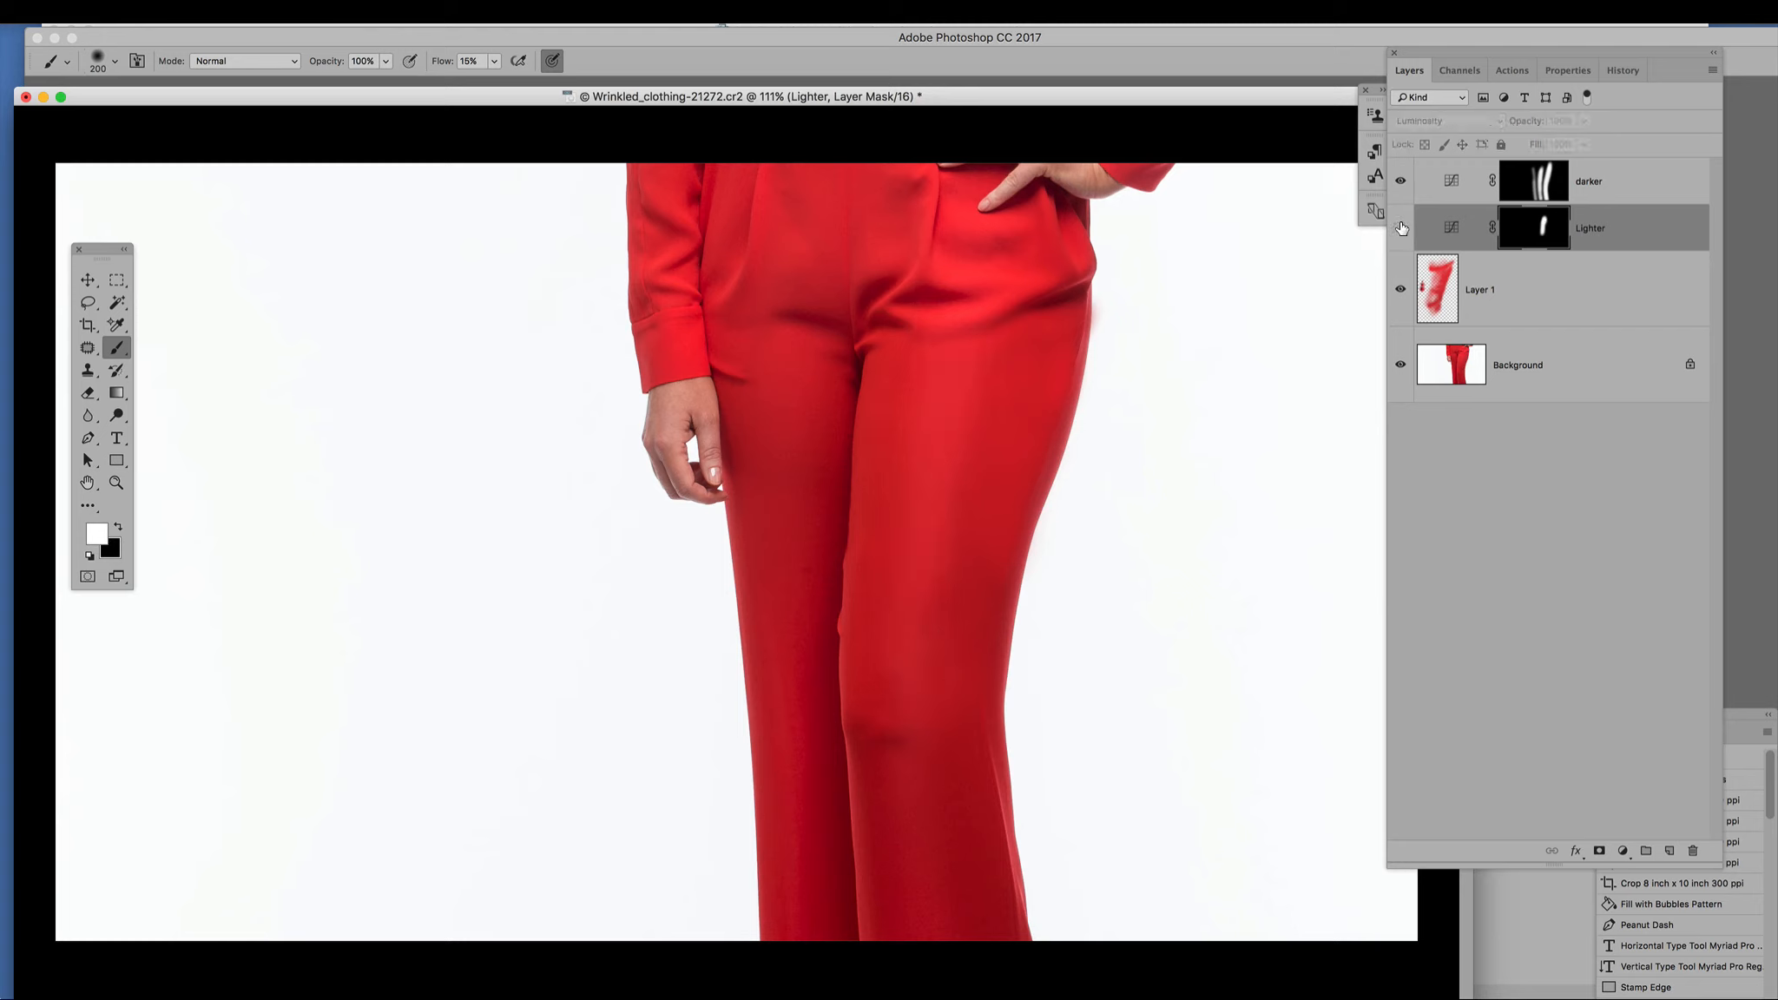
click(1400, 228)
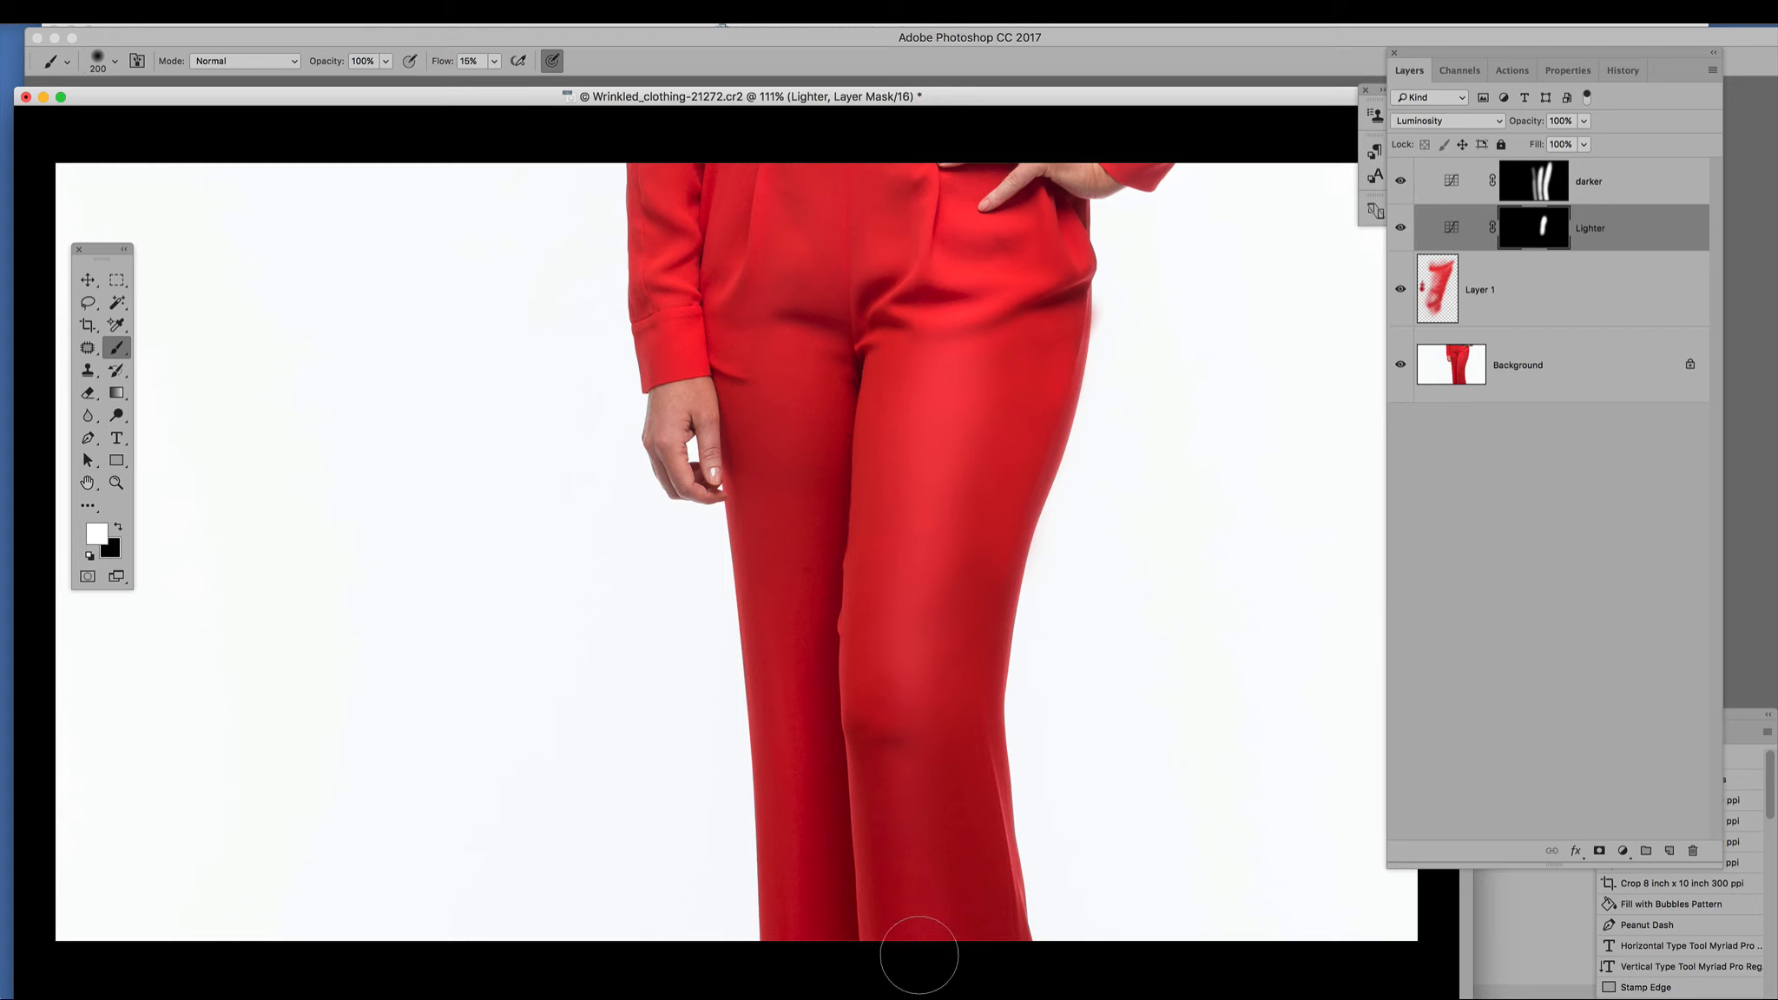
mouse_move(781, 375)
mouse_down()
mouse_move(795, 320)
mouse_move(785, 344)
mouse_up()
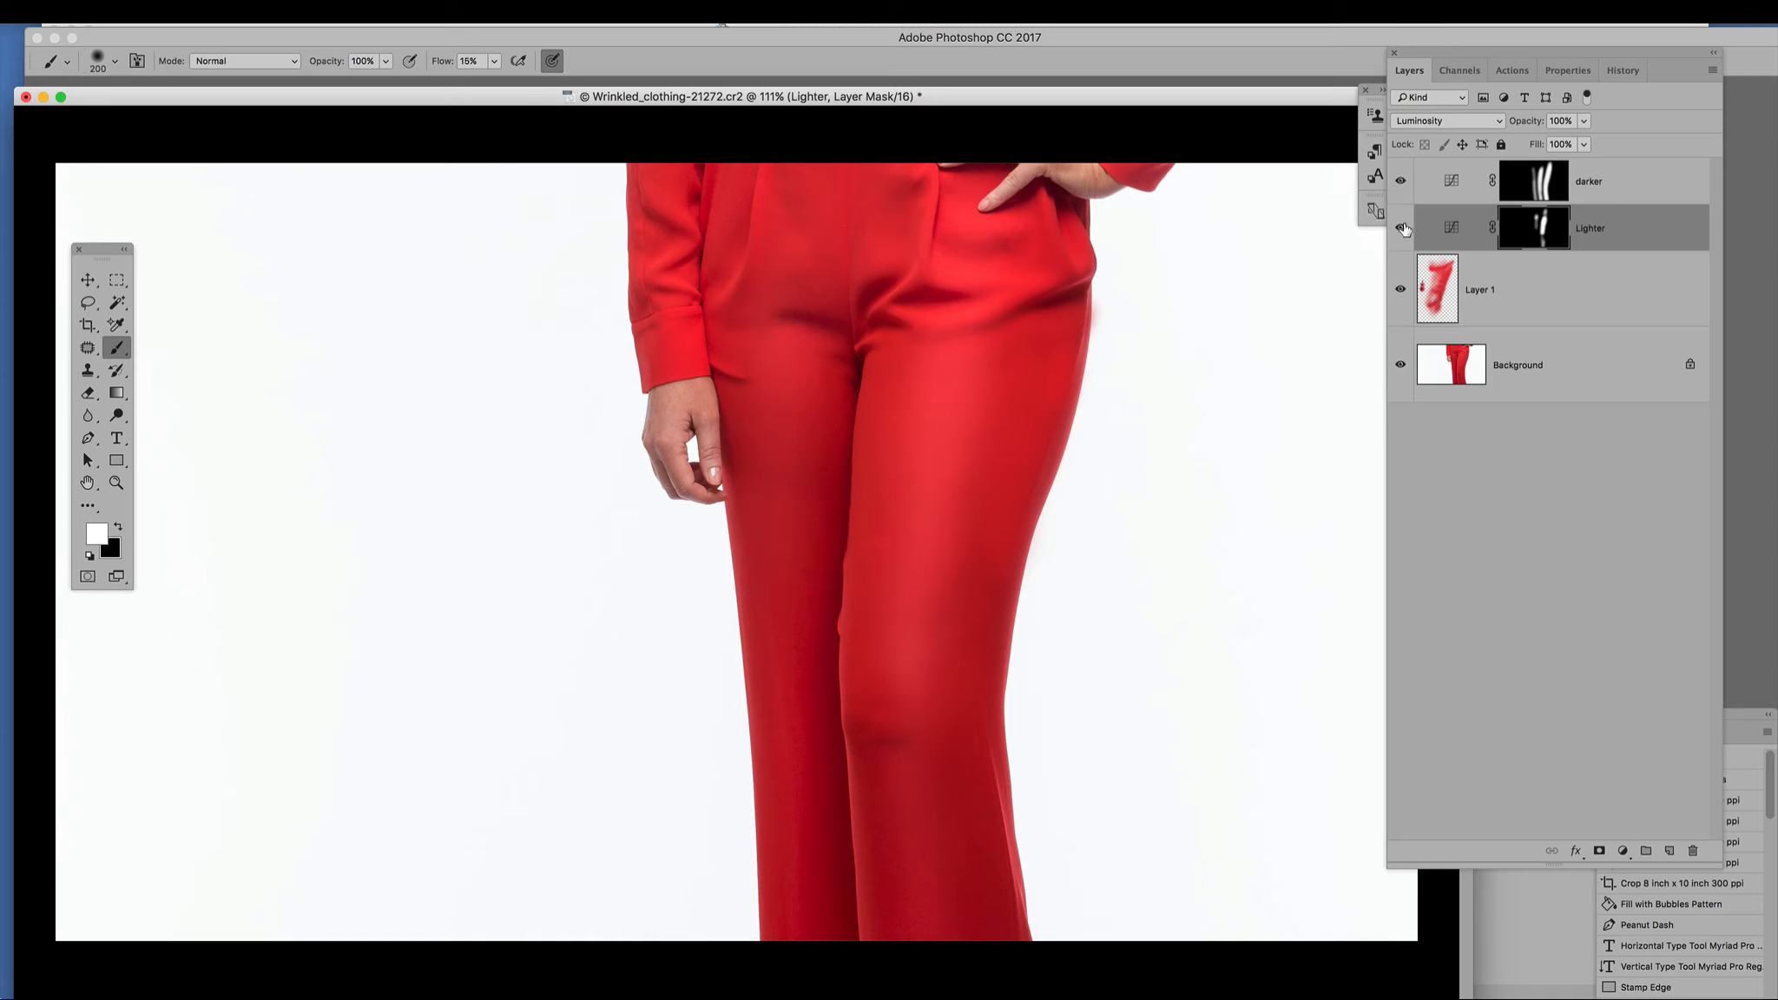
Group Layer 1 with the Lighter and darker curves layers, and compare the grouped retouch with the original trousers.
click(1545, 300)
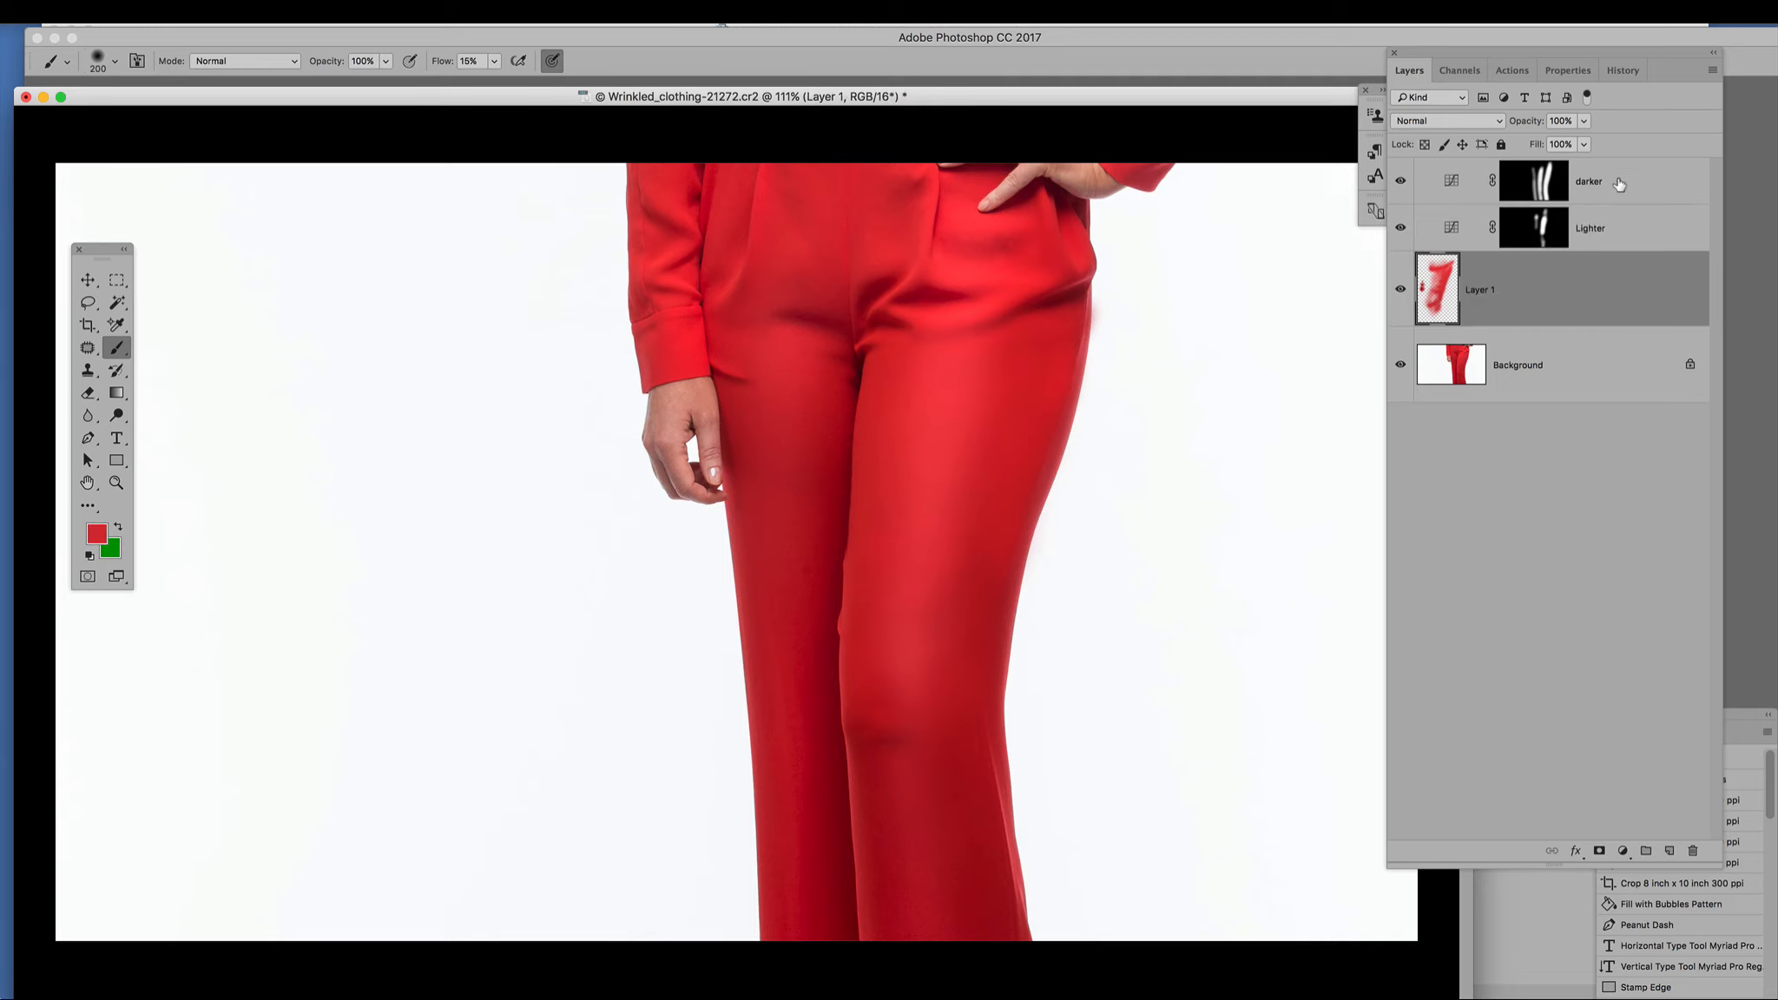
shift+click(1620, 184)
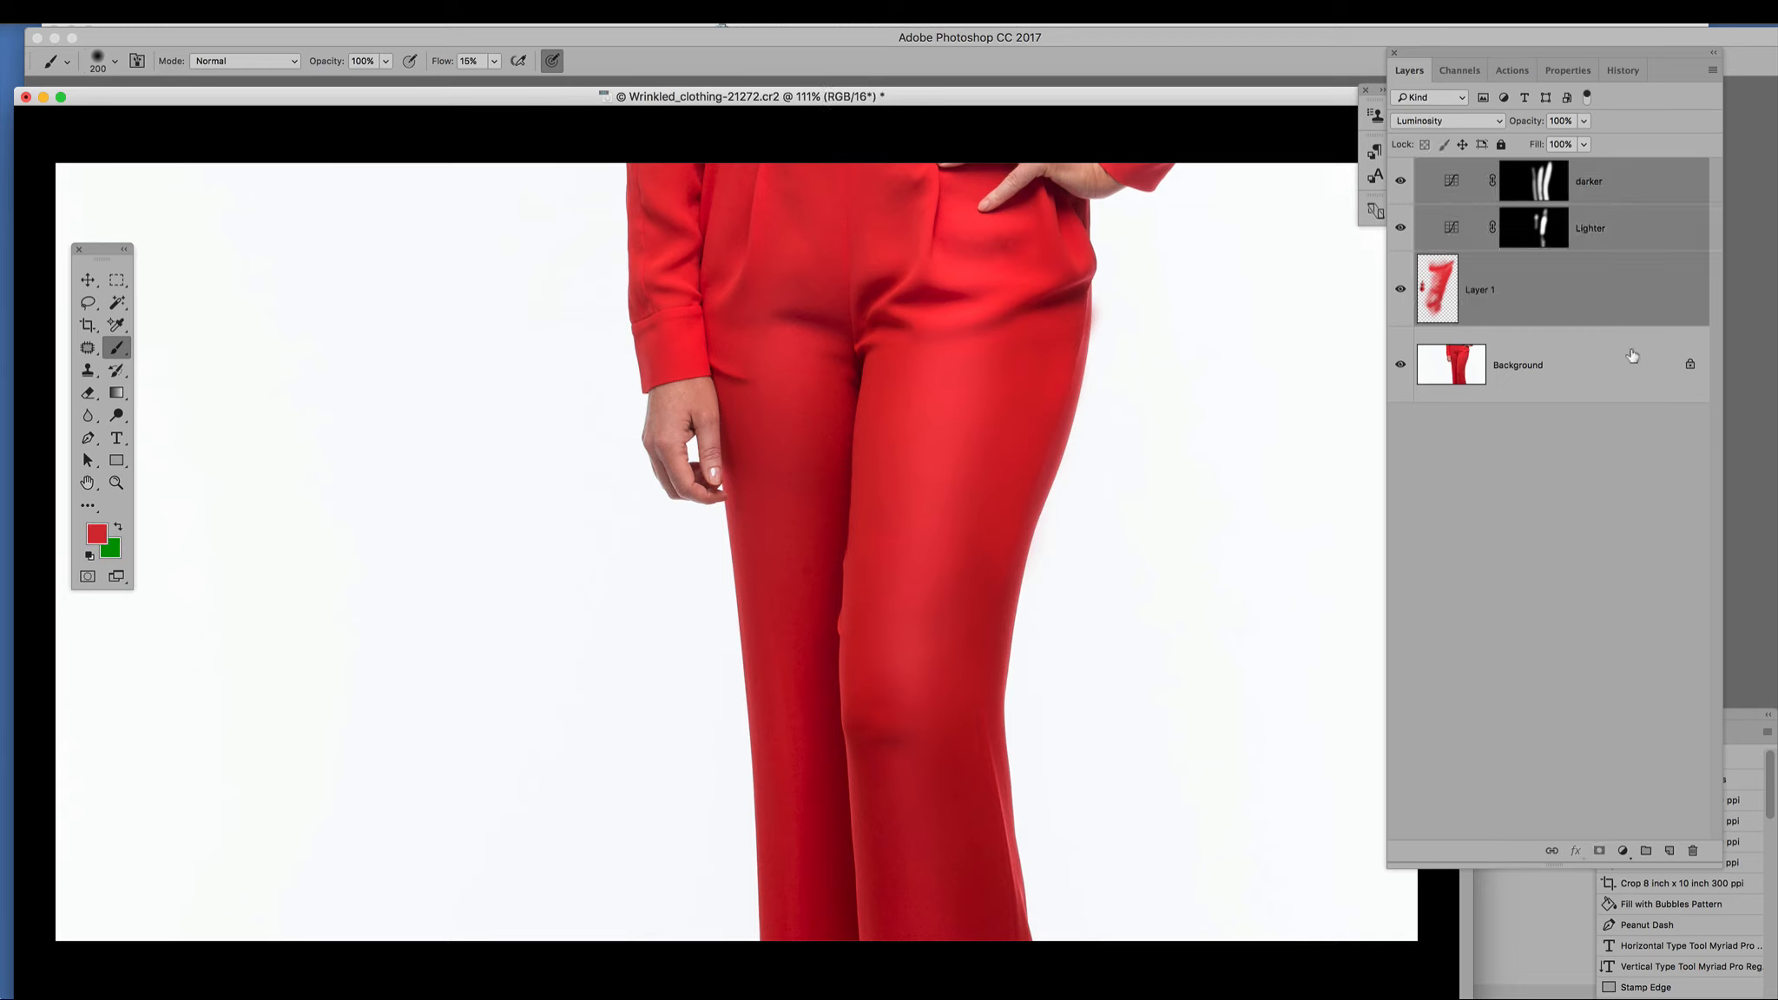
click(1646, 851)
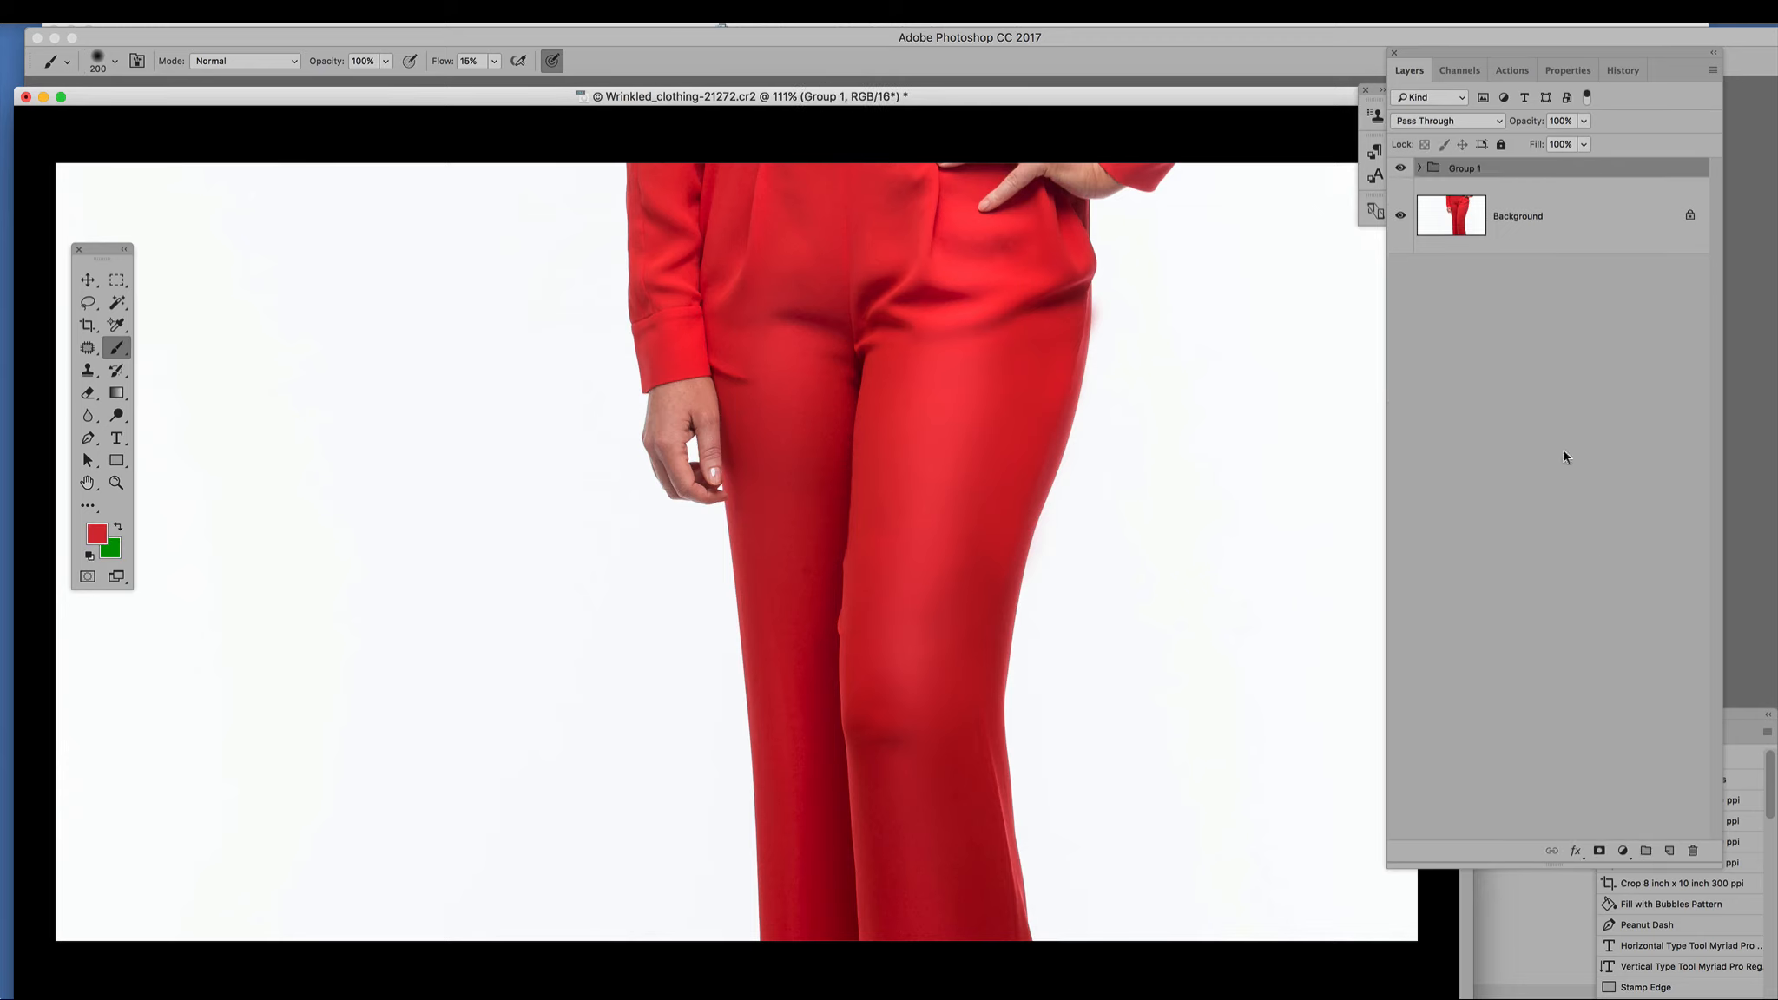
click(1401, 168)
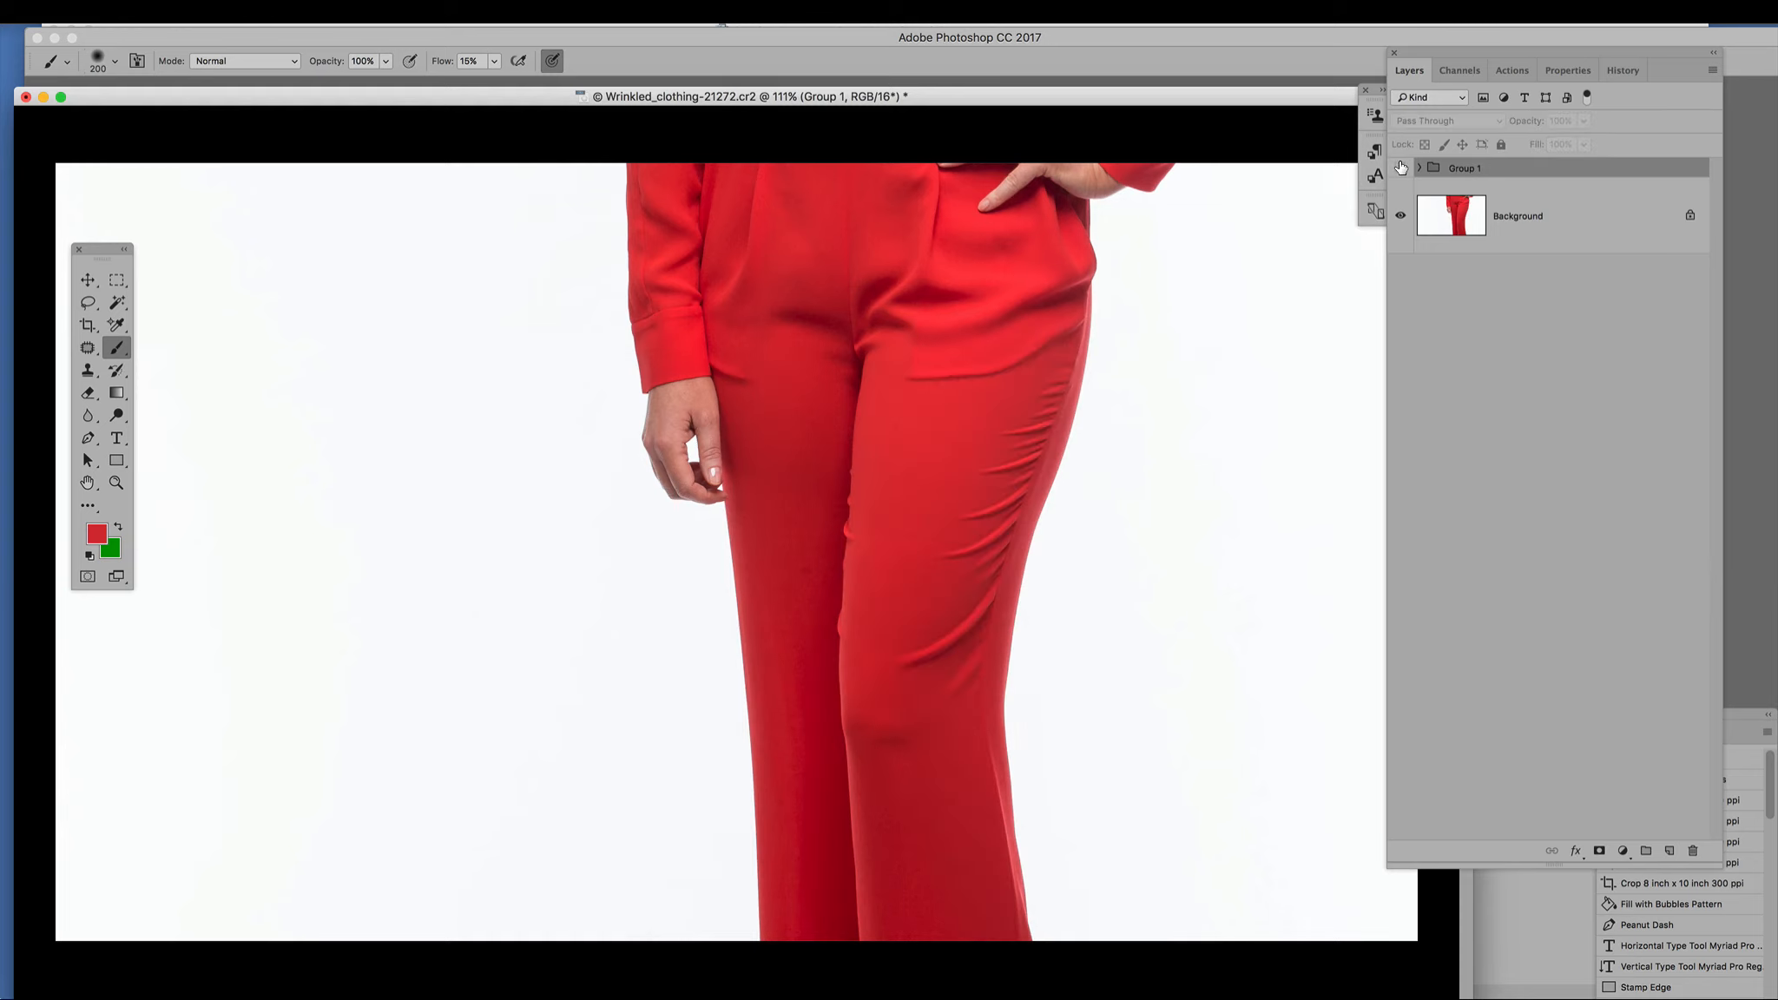
click(1400, 168)
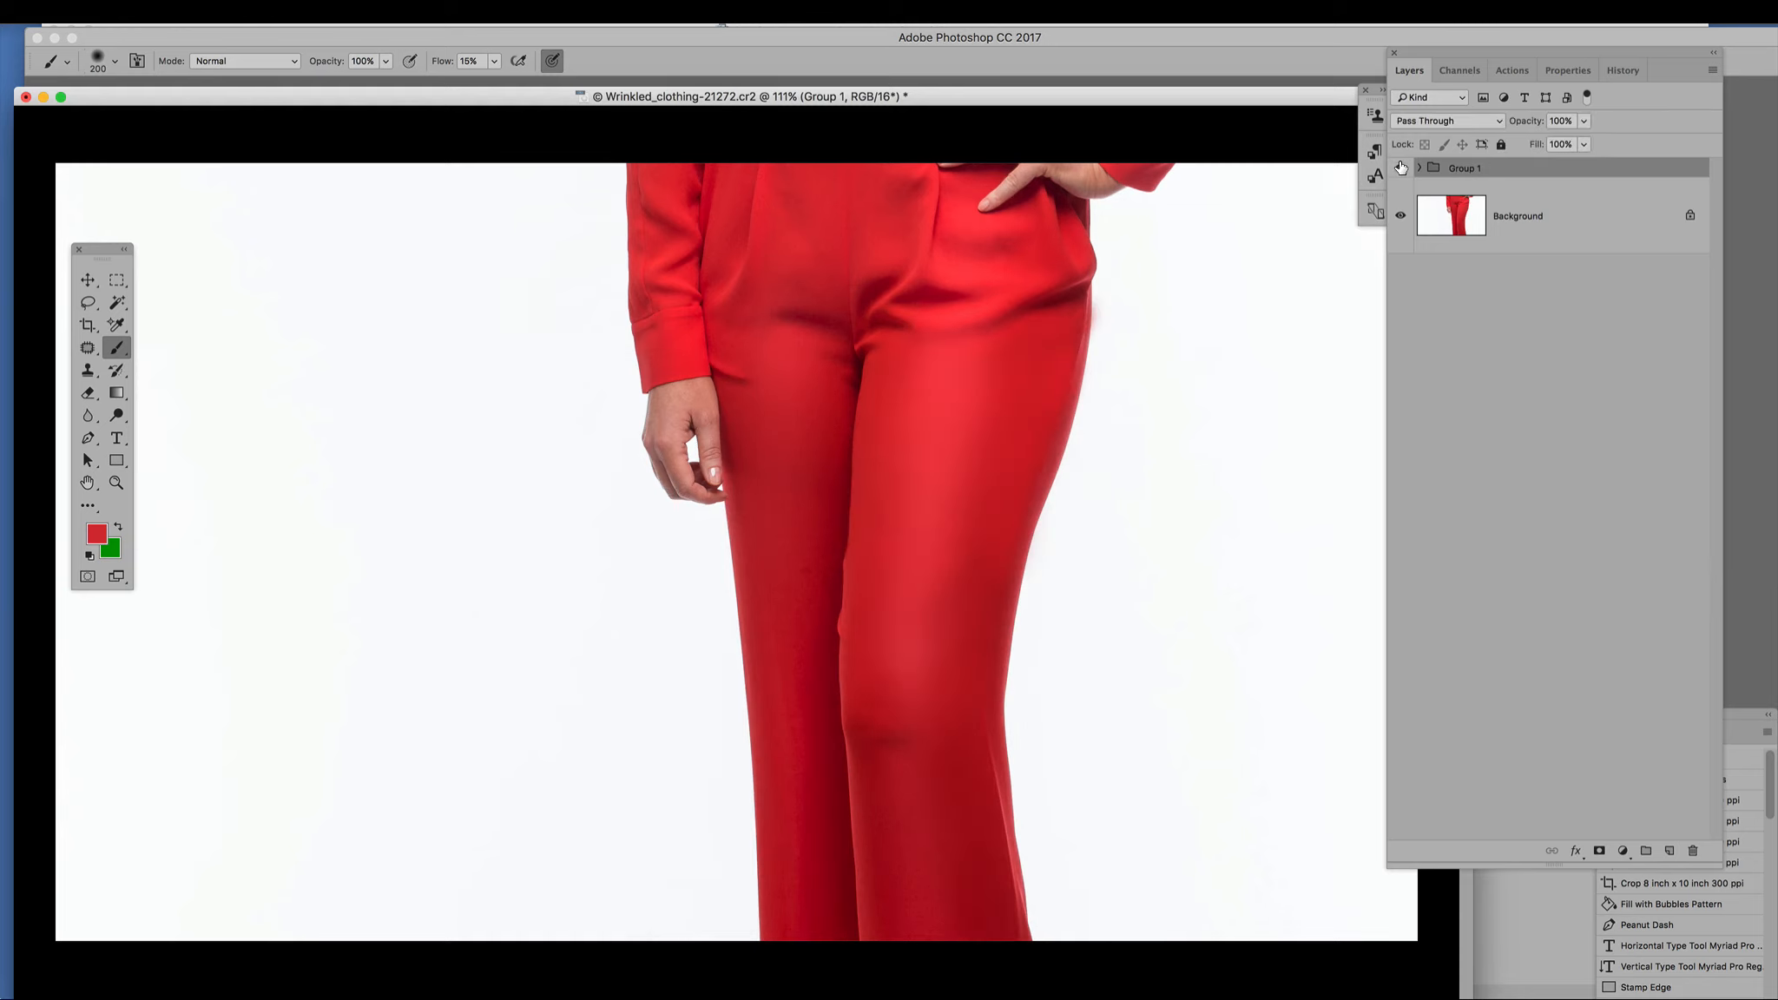
click(1401, 168)
click(1401, 167)
click(1401, 167)
click(1401, 167)
Expand the layer group and compare the leg contours with the darker curves layer hidden and shown.
click(1421, 168)
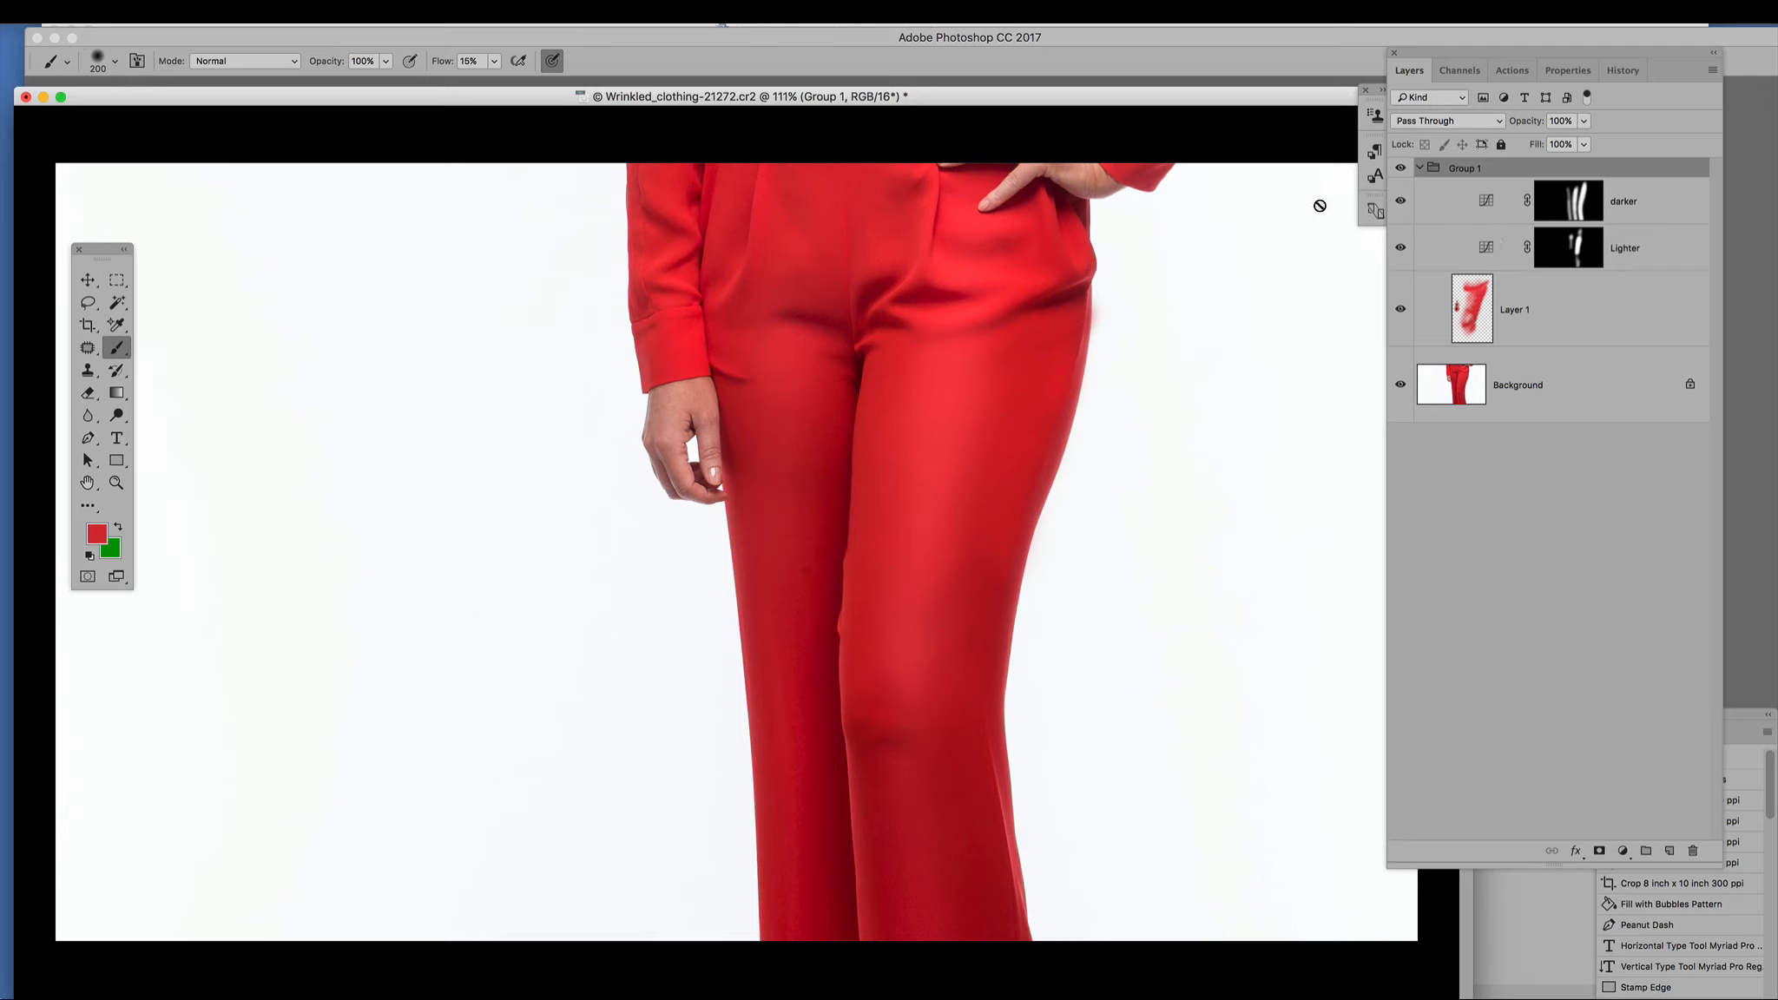
click(1399, 201)
click(1399, 201)
click(1399, 201)
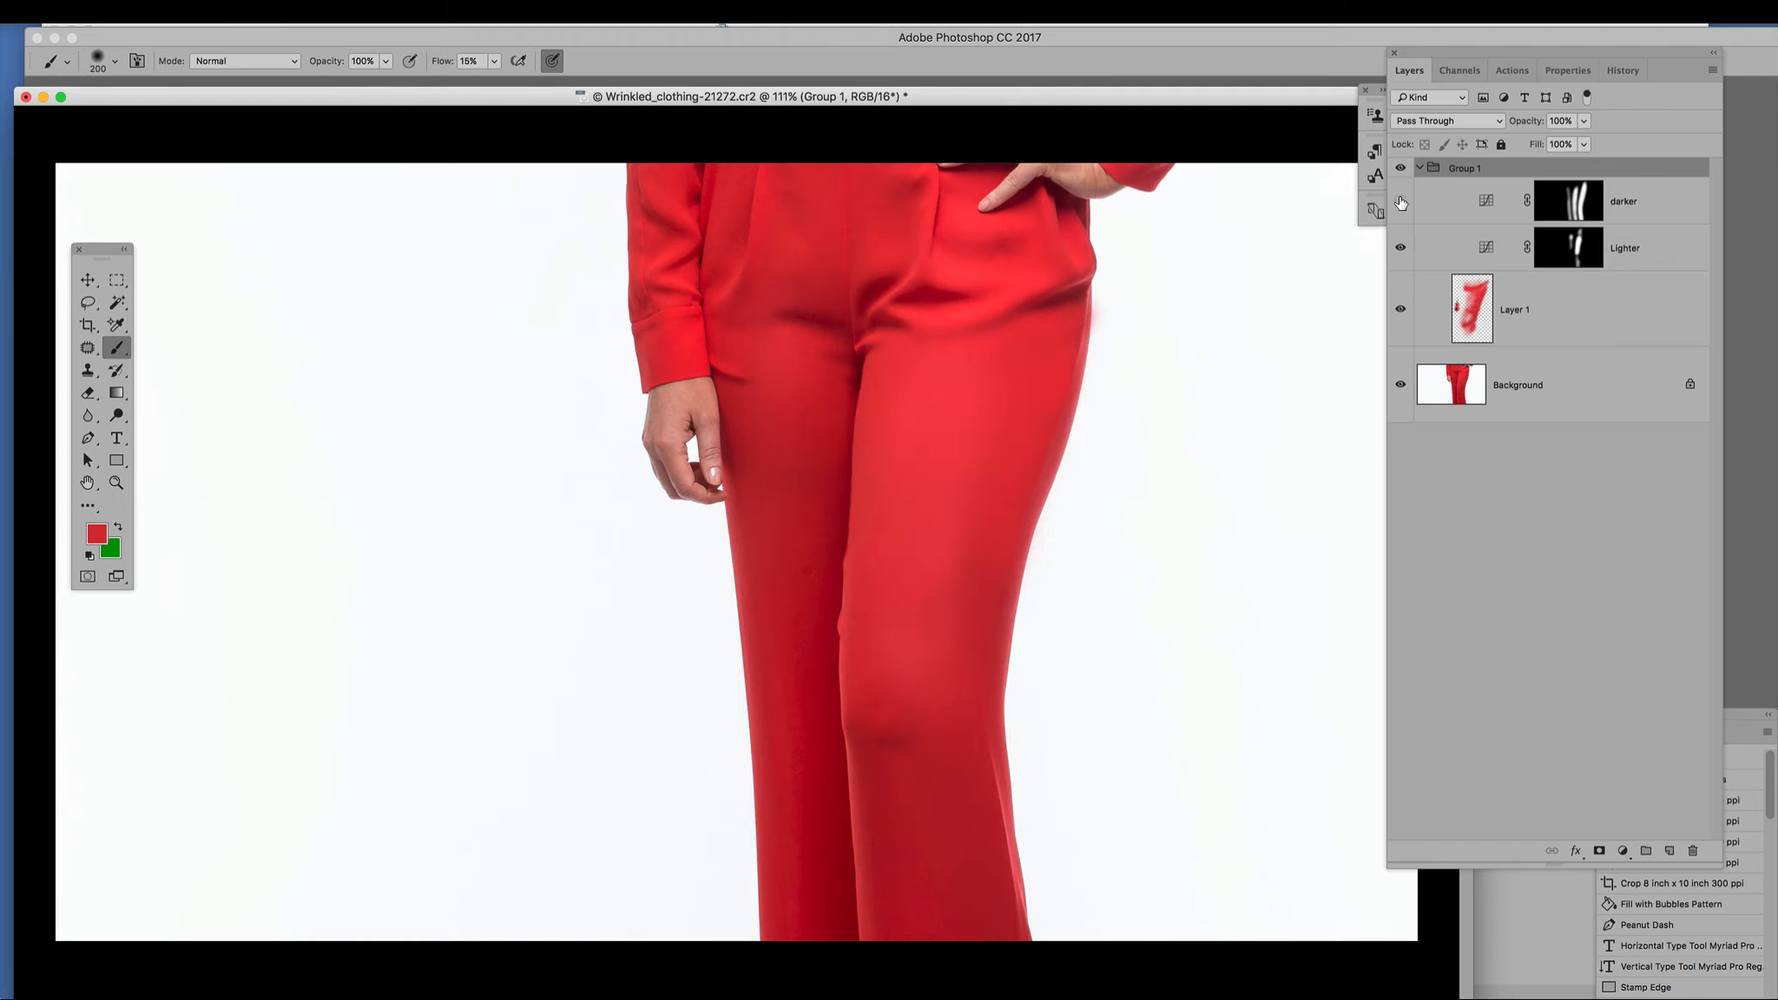
click(1400, 202)
click(1401, 203)
click(1400, 202)
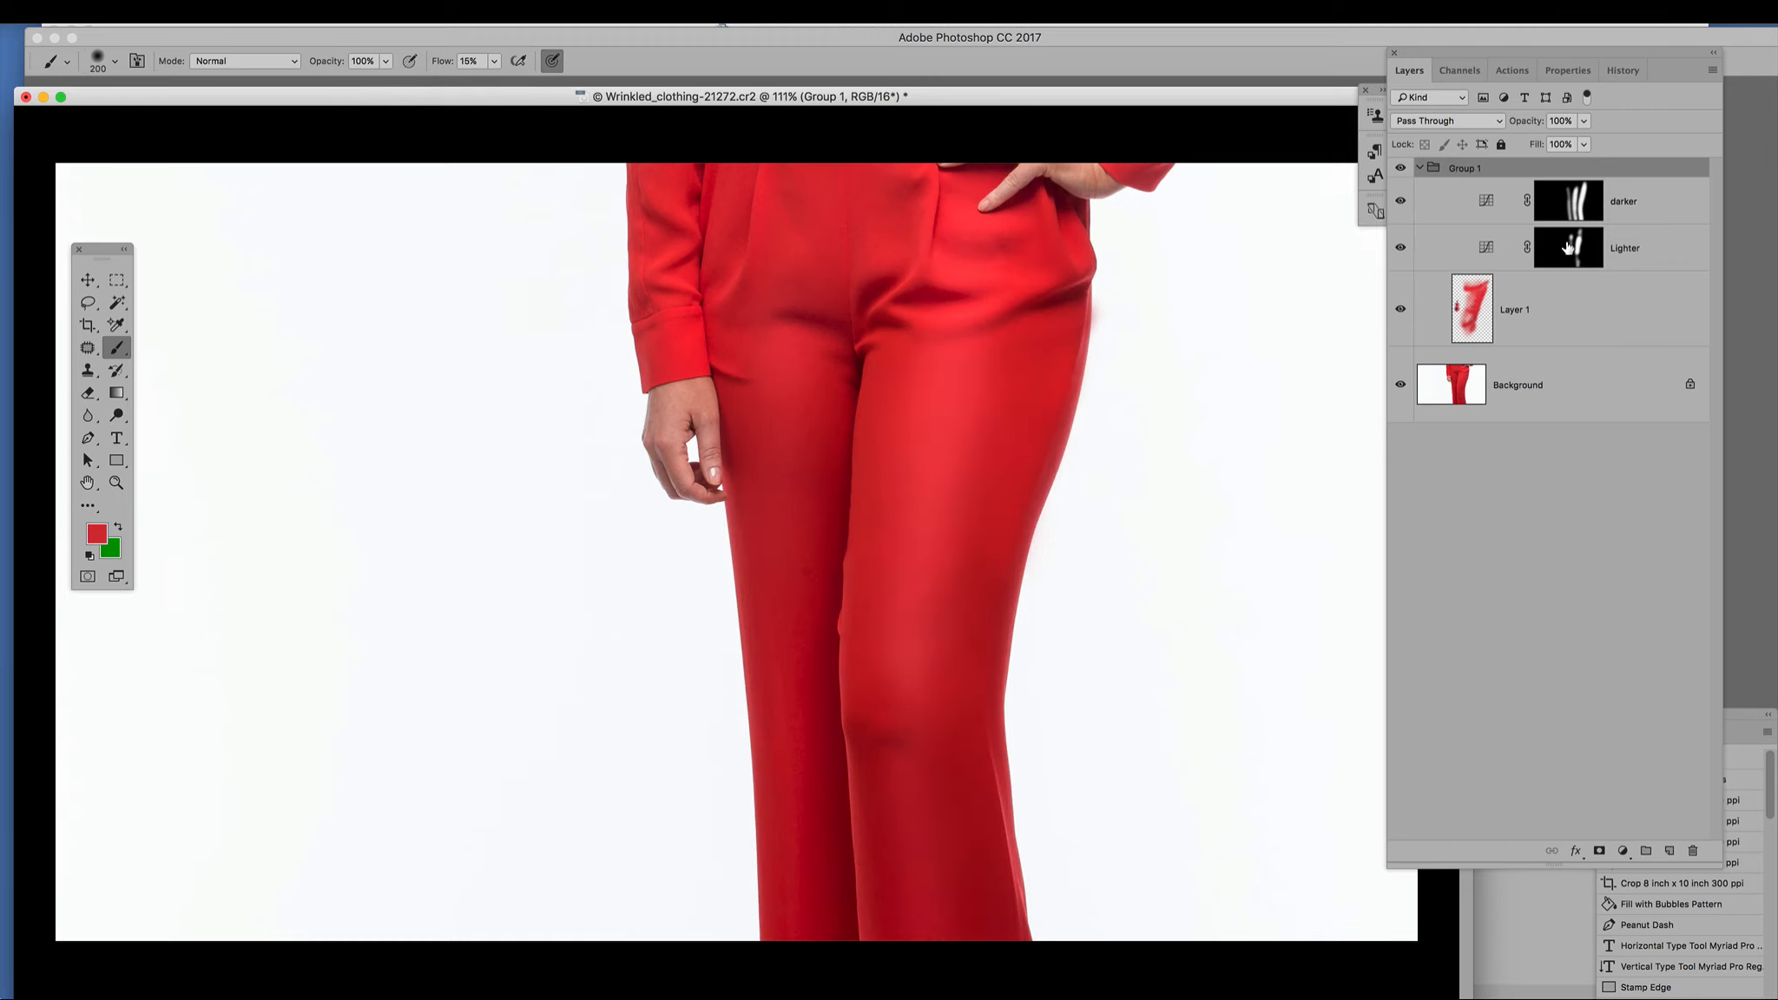
Select the darker curves layer's mask and reset the brush colours to the default white foreground and black background.
click(1626, 202)
key(d)
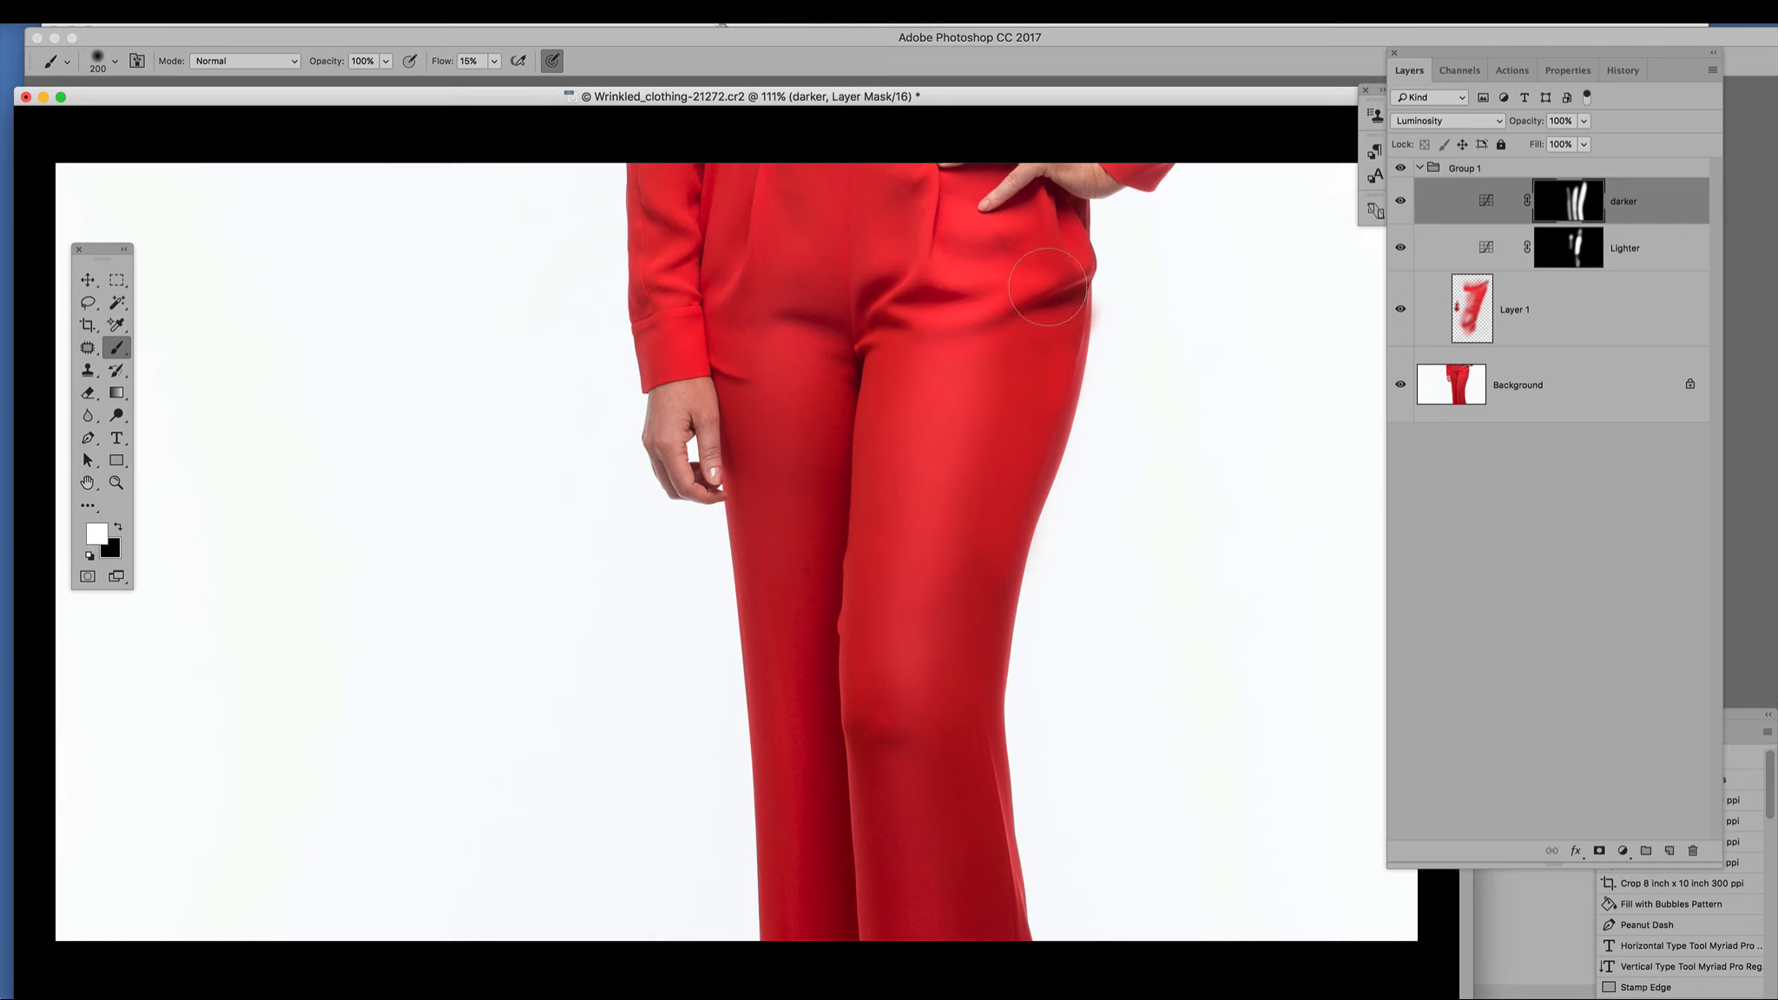